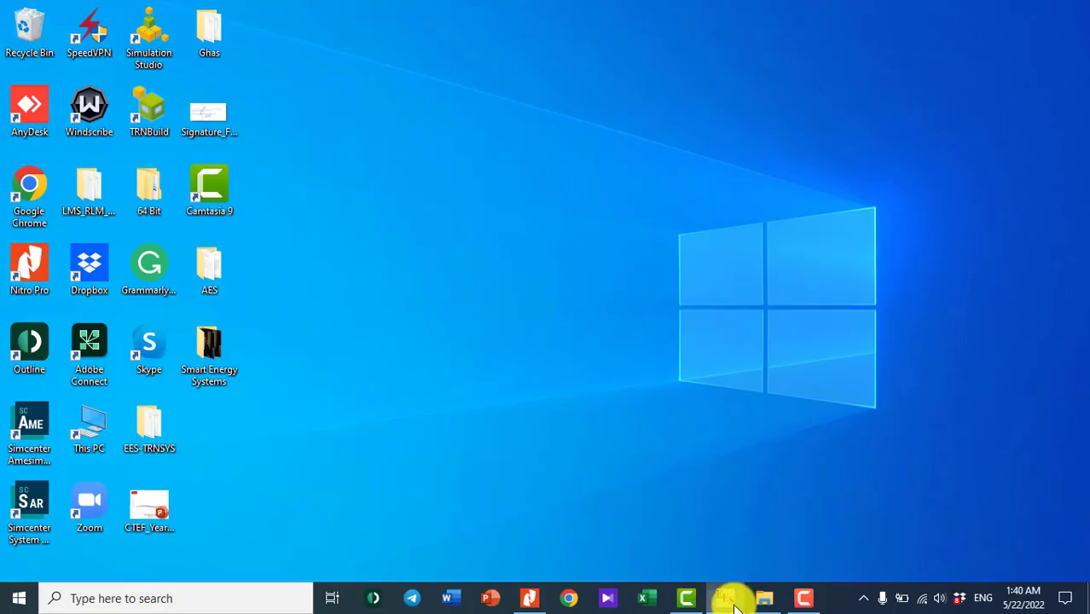
- Open EES and put the cursor in the blank Equations Window
left_click(733, 602)
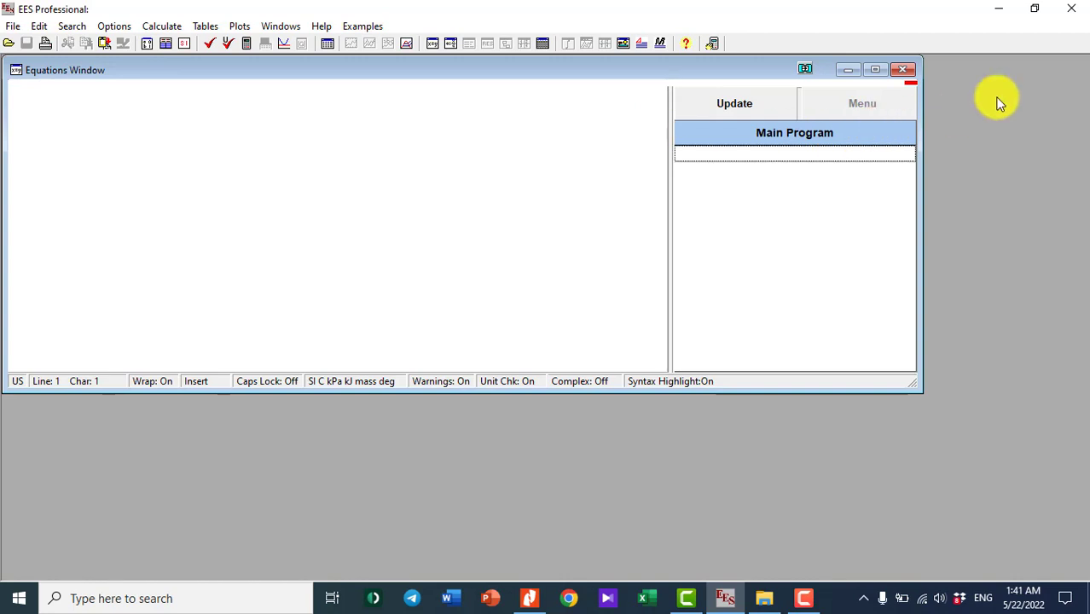
left_click(327, 151)
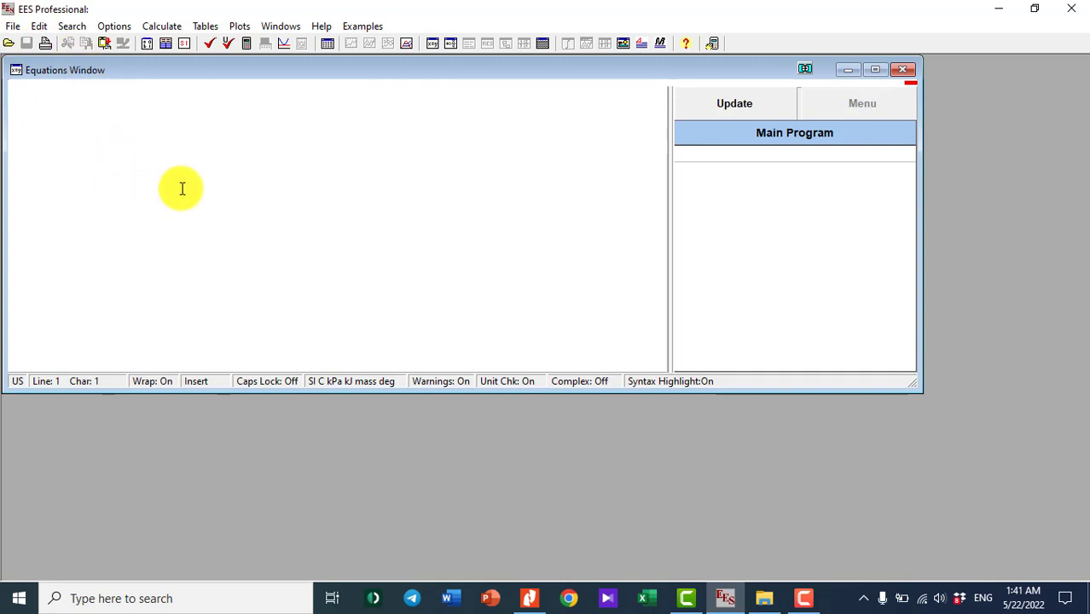
left_click(221, 180)
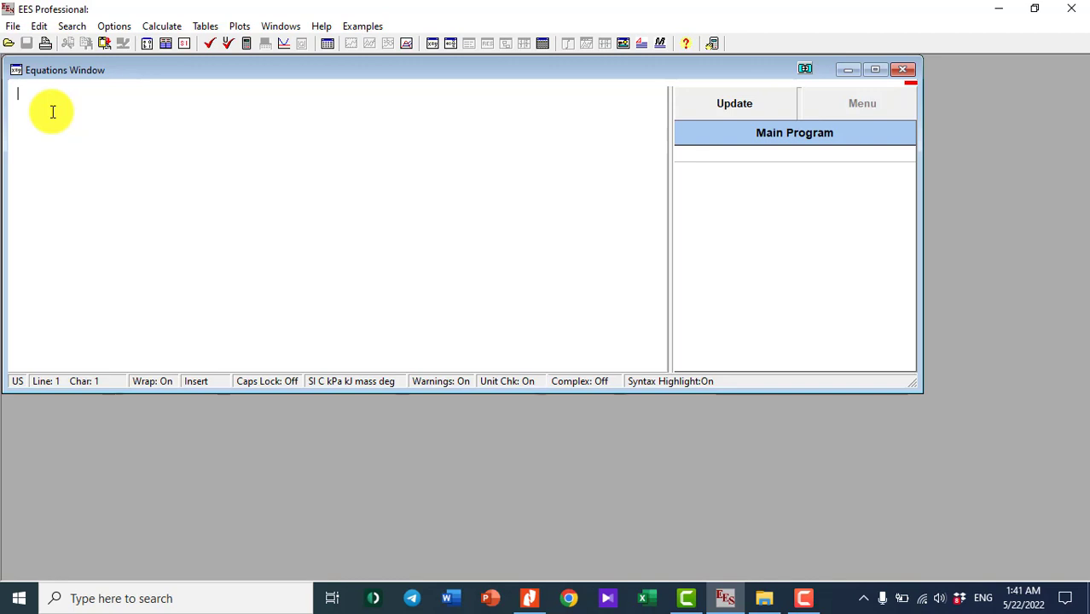
- Minimize EES, then launch TRNSYS Simulation Studio from the desktop and maximize its window
left_click(1001, 12)
left_click(152, 39)
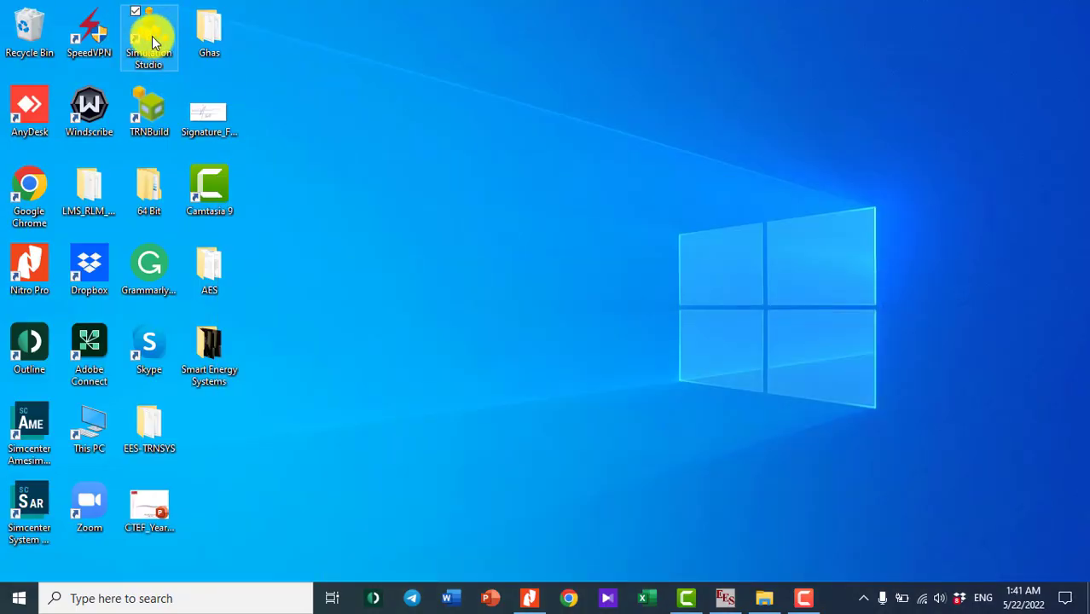
left_click(153, 39)
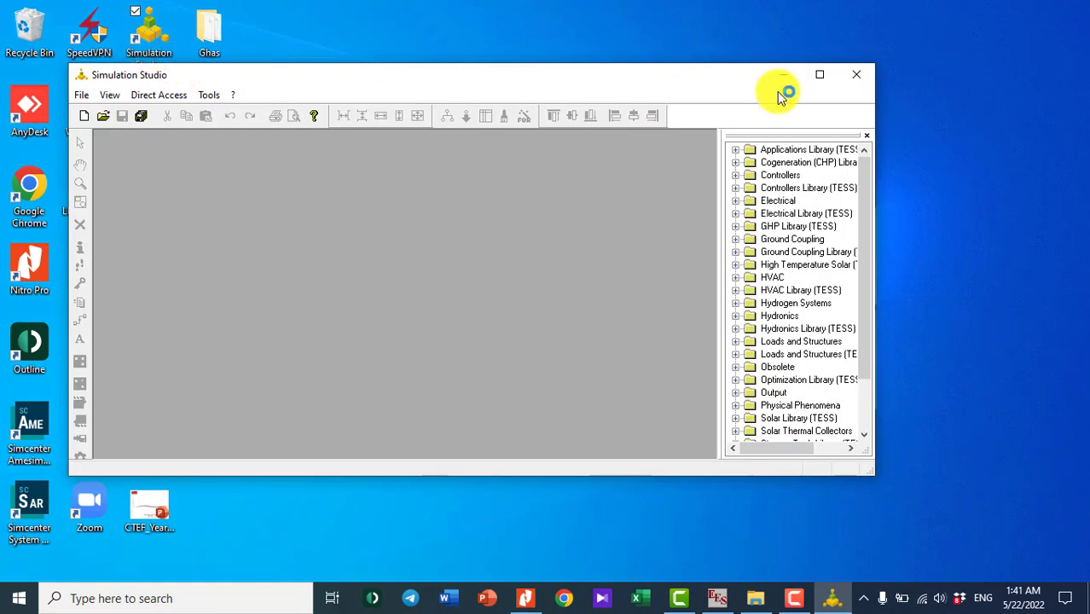
left_click(821, 76)
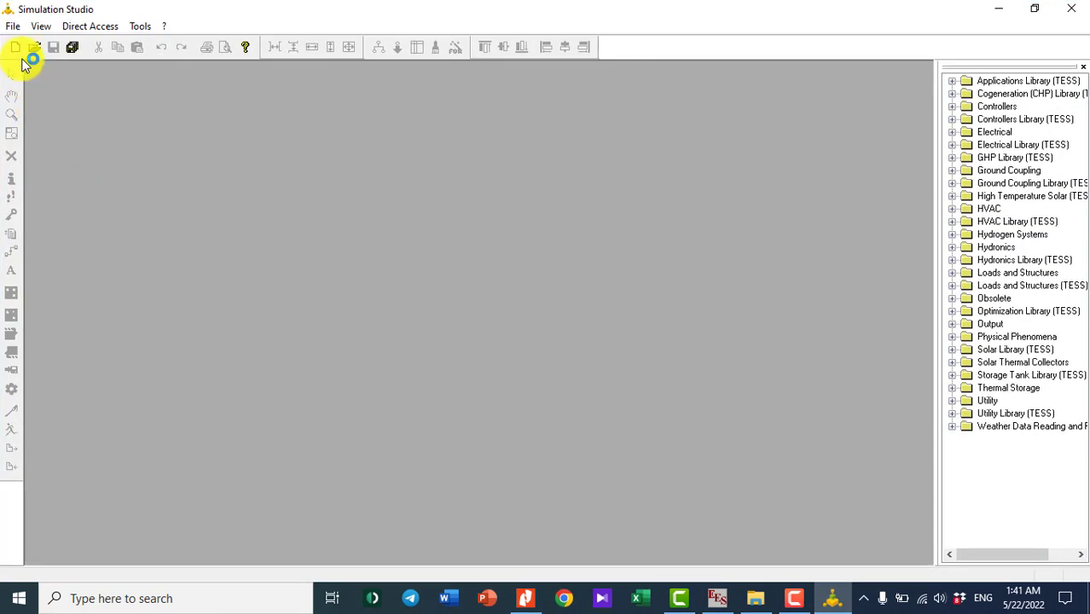
- Create an Empty TRNSYS Project and maximize its assembly window
left_click(16, 49)
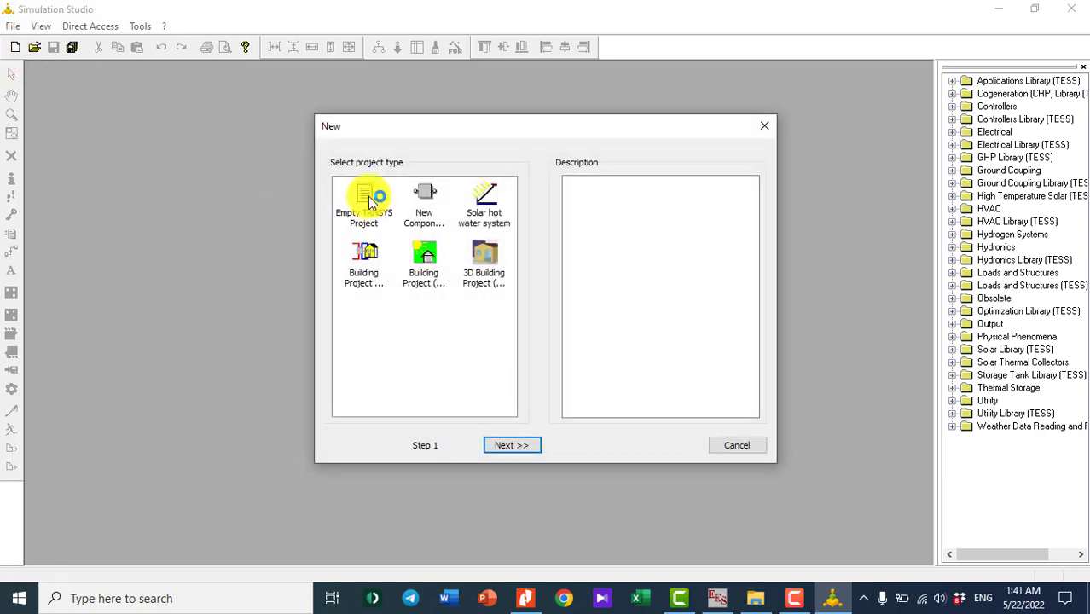
left_click(365, 201)
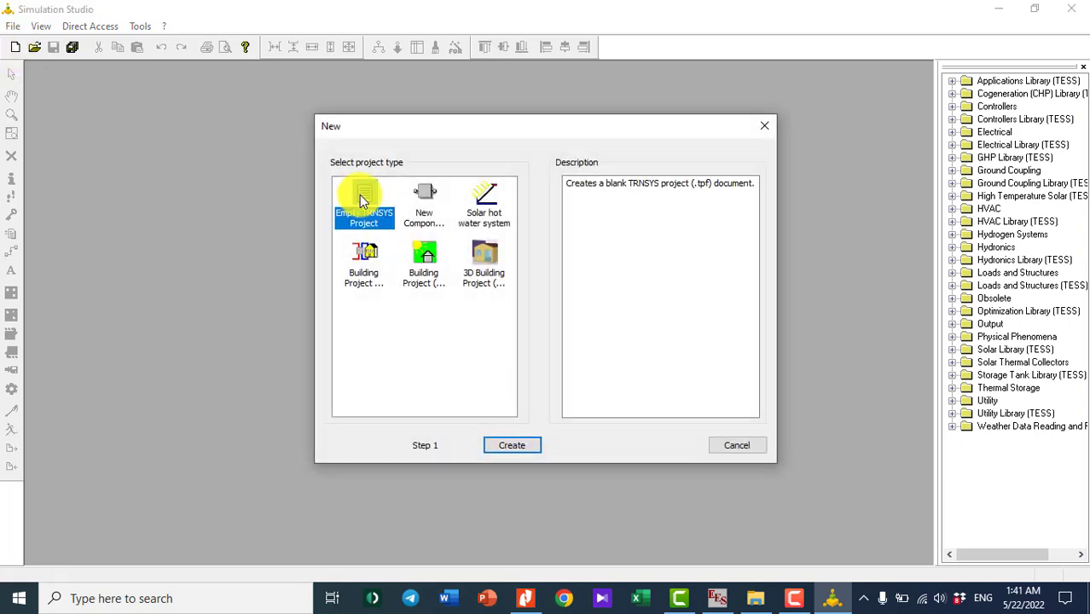
left_click(510, 447)
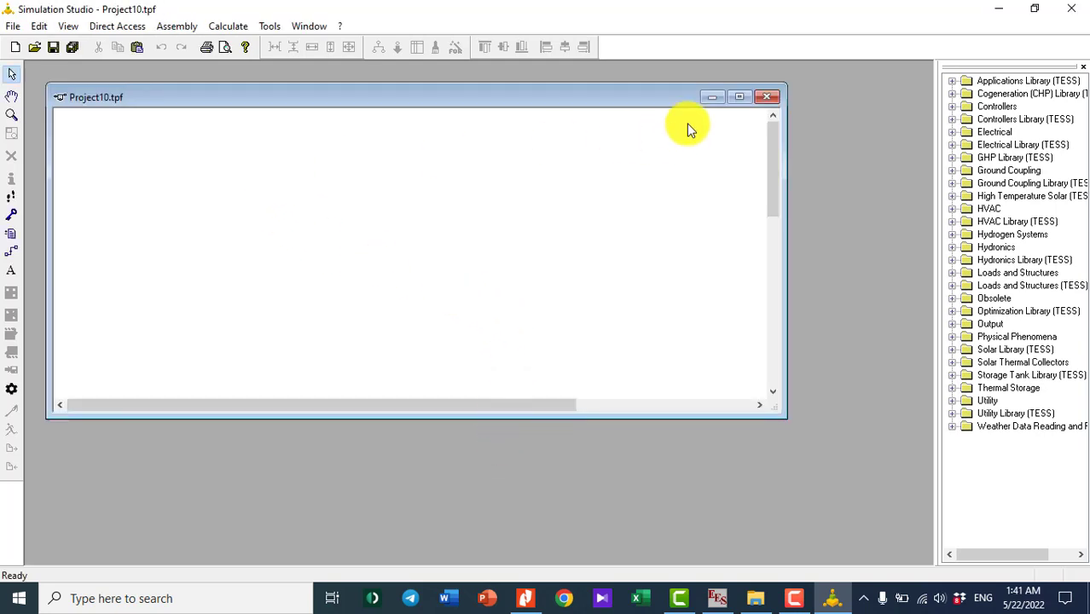
left_click(742, 99)
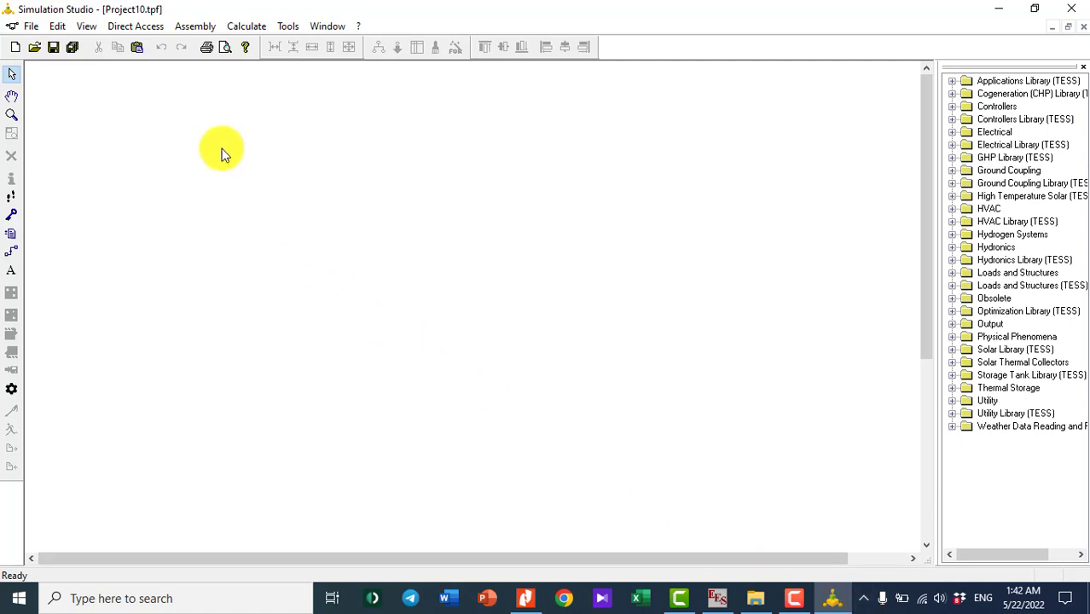
- Insert a new equation component in the project and name it Pressure
left_click(201, 31)
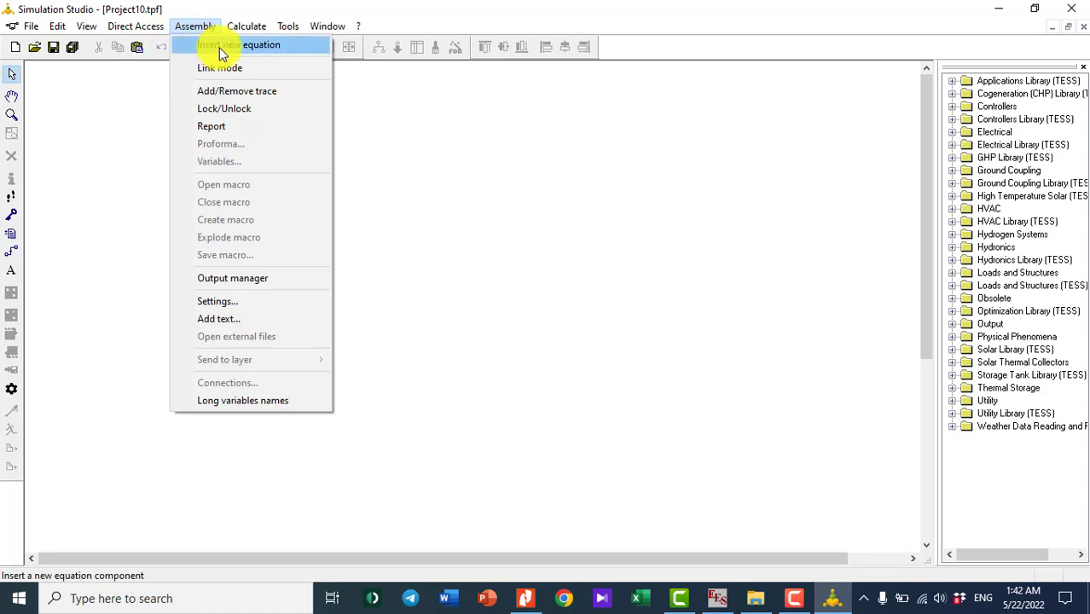
left_click(221, 47)
left_click(254, 230)
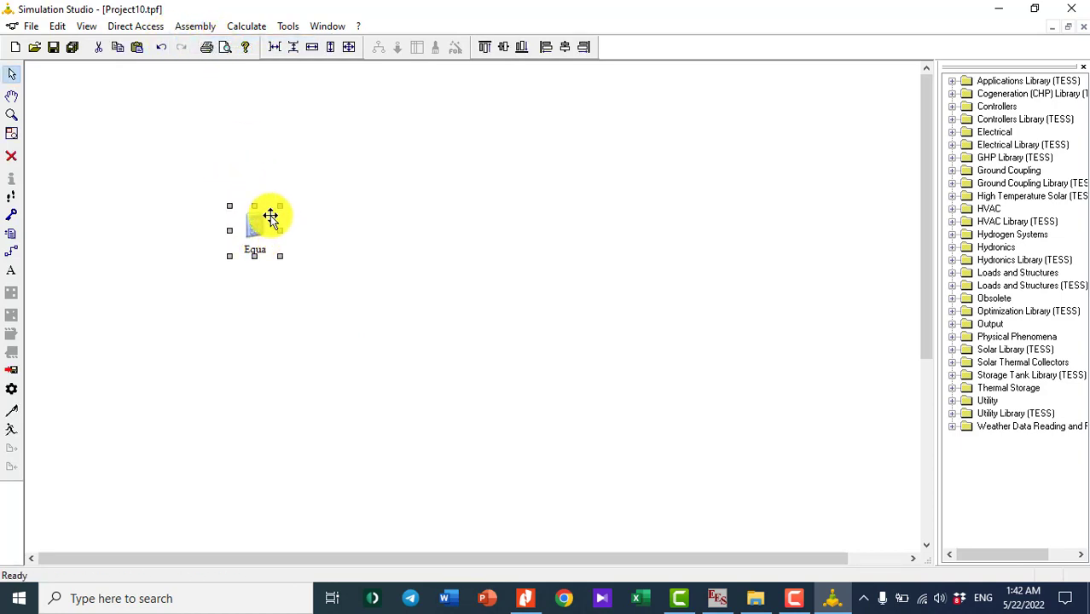
left_click(259, 250)
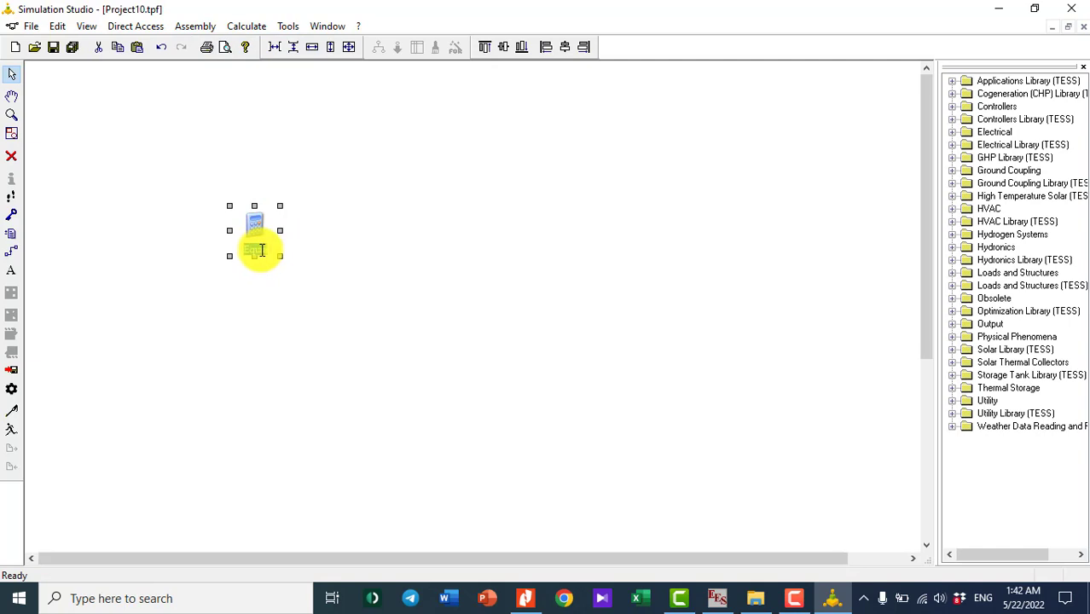
type("Pressure")
key("Return")
left_click(333, 256)
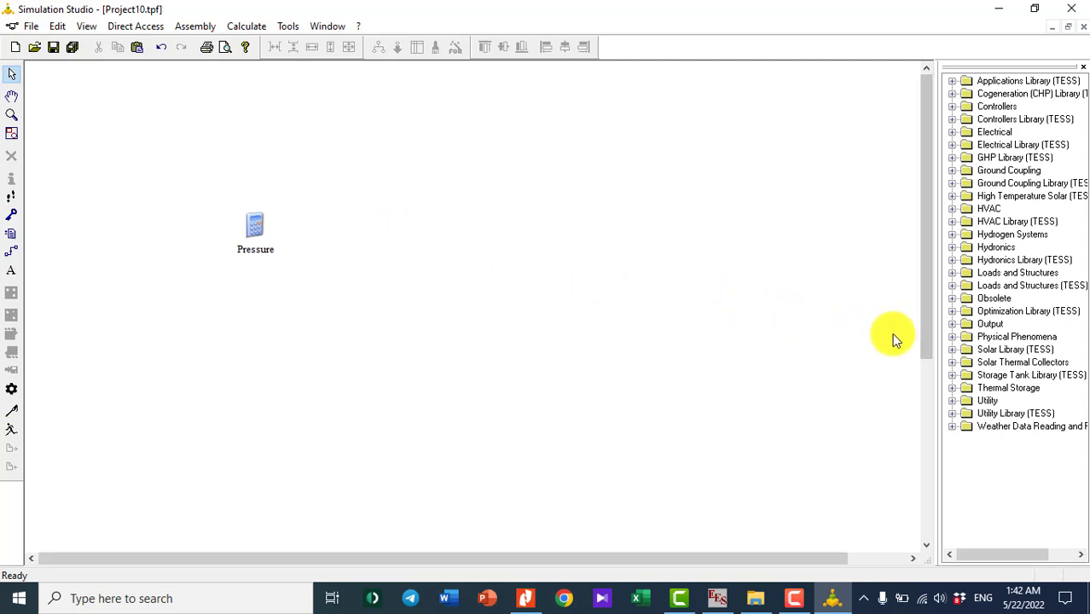
- Add the Type66a component from Utility, Calling External Programs, EES, Call EES EveryTime, placing it beside the Pressure equation
left_click(952, 401)
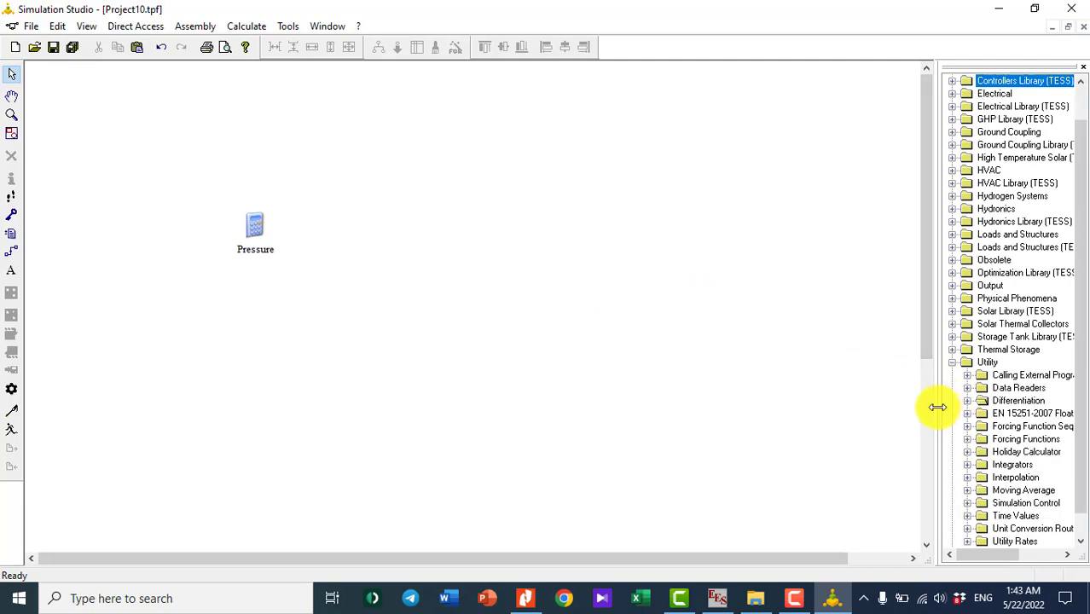
left_click_drag(938, 406, 859, 406)
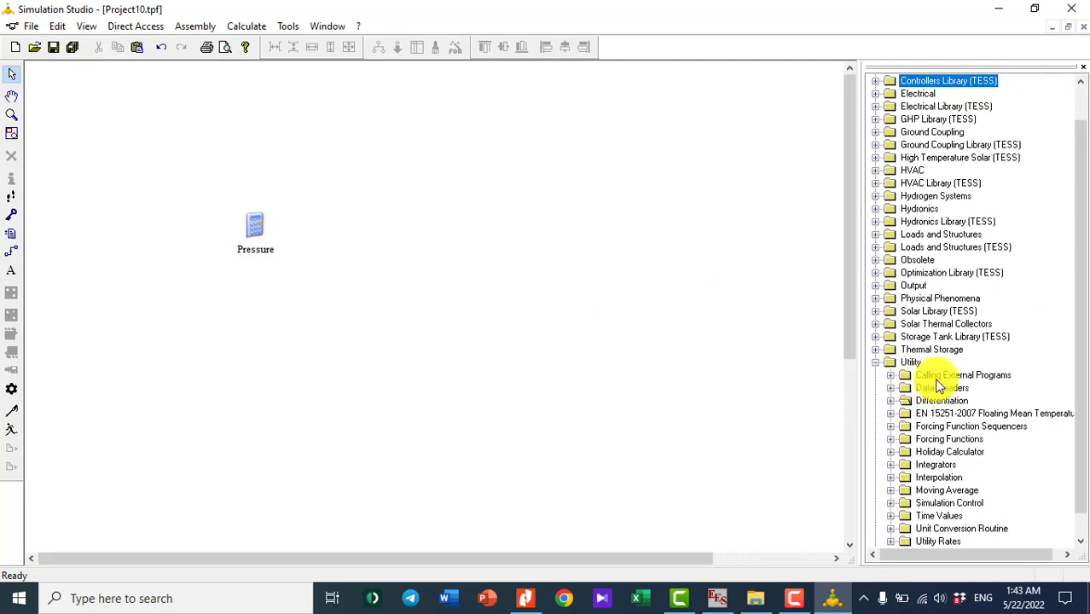
left_click(889, 376)
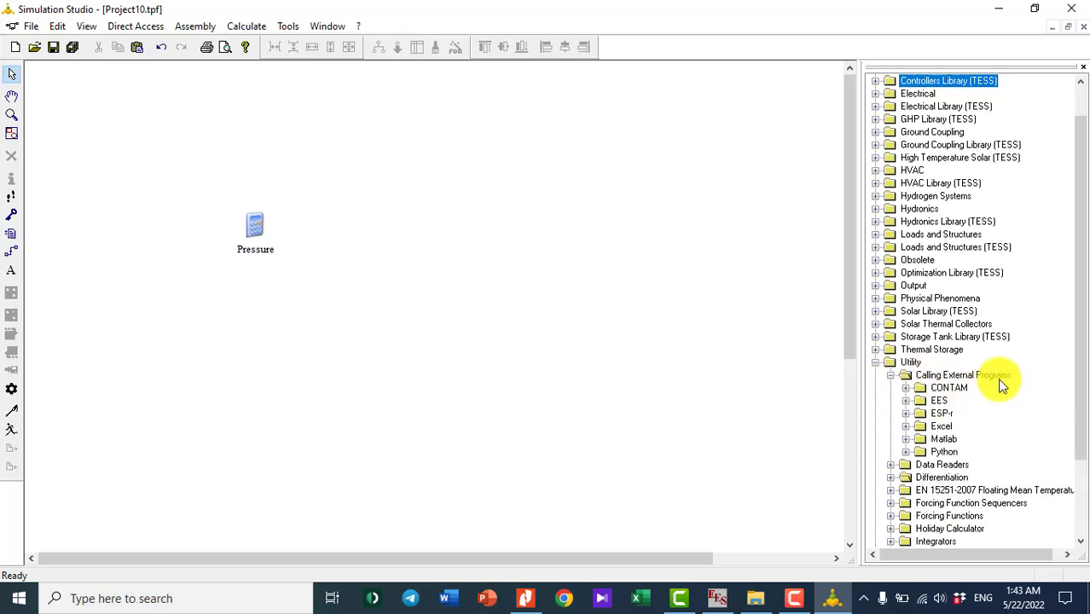
left_click(906, 401)
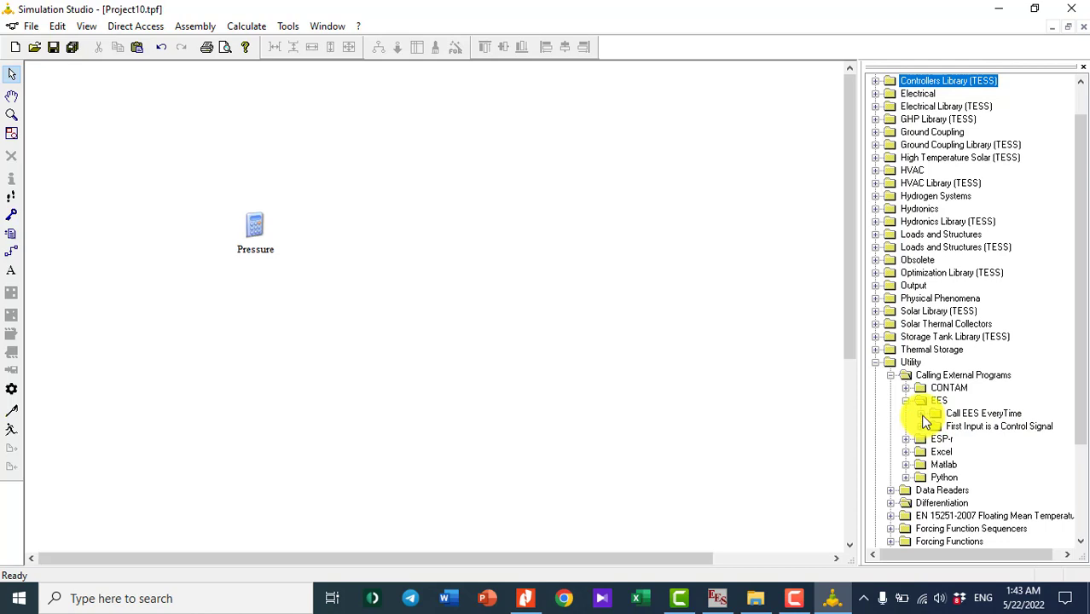
left_click(920, 414)
left_click_drag(964, 426, 403, 241)
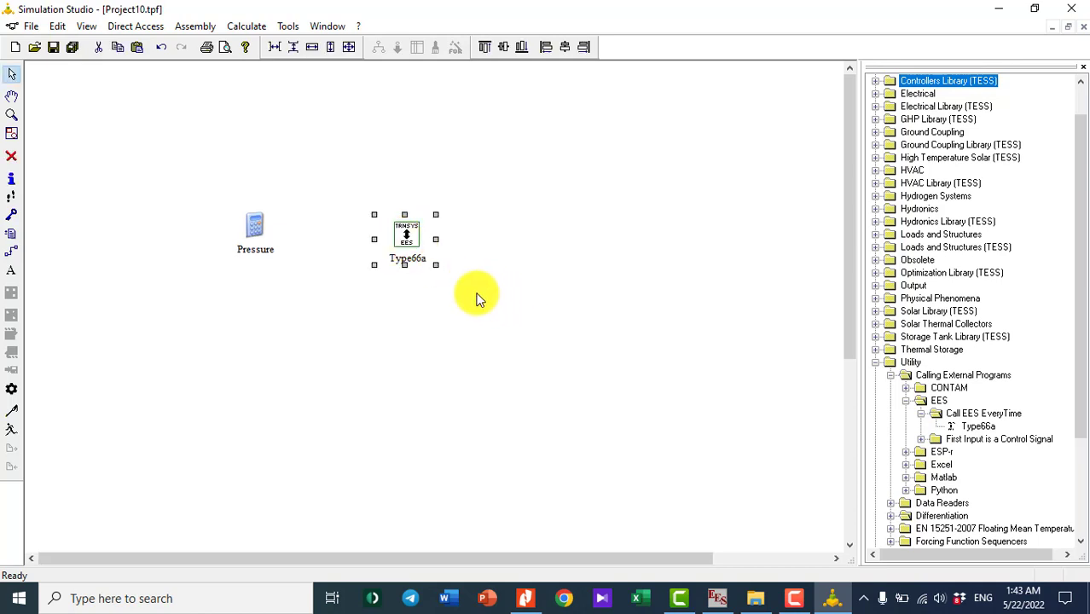
left_click(441, 293)
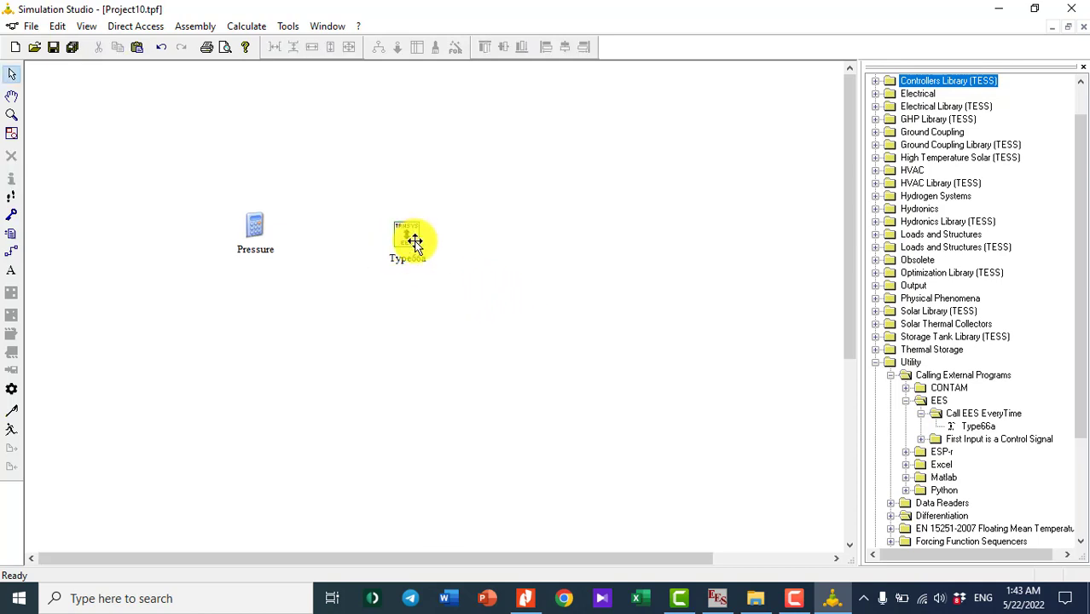
- Collapse the Utility library folder and align Type66a horizontally with the Pressure component
left_click(875, 362)
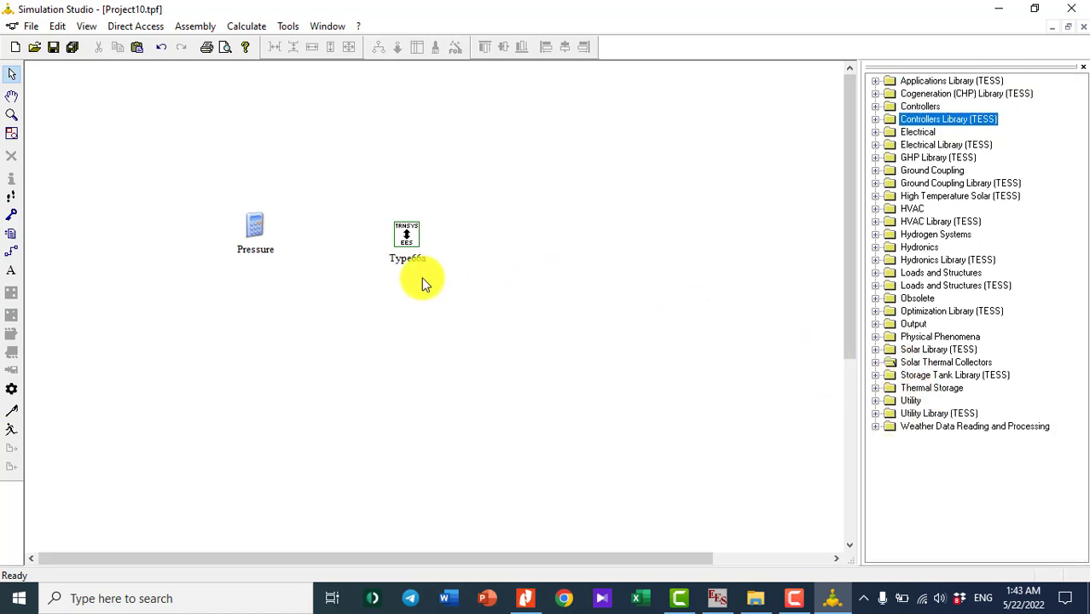
left_click_drag(406, 242, 397, 233)
left_click(478, 280)
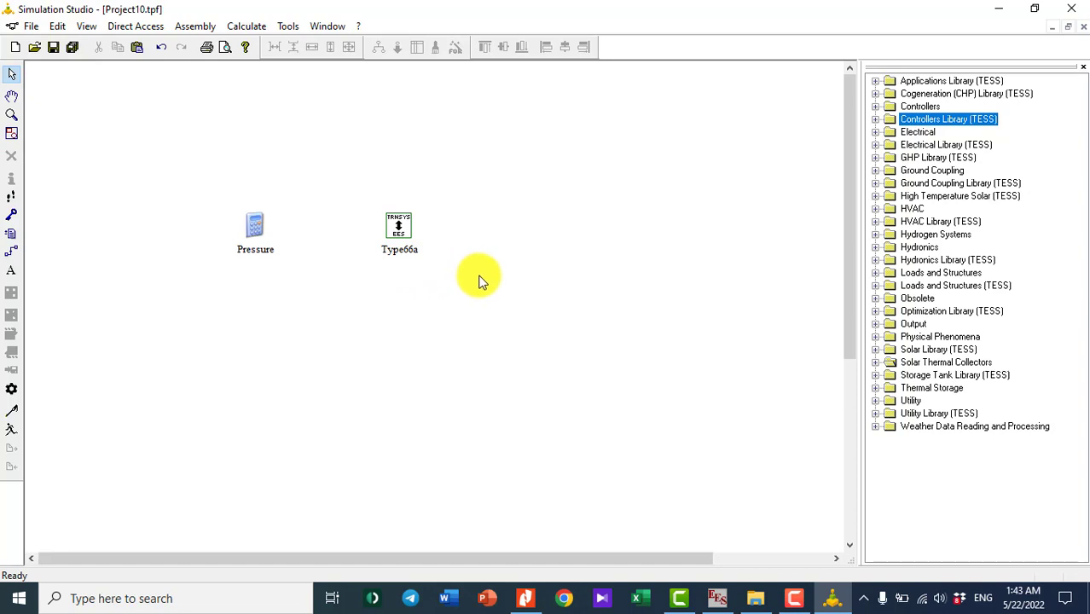
- Define a new output P in the Pressure equation and set it equal to time
left_click(259, 228)
double_click(259, 229)
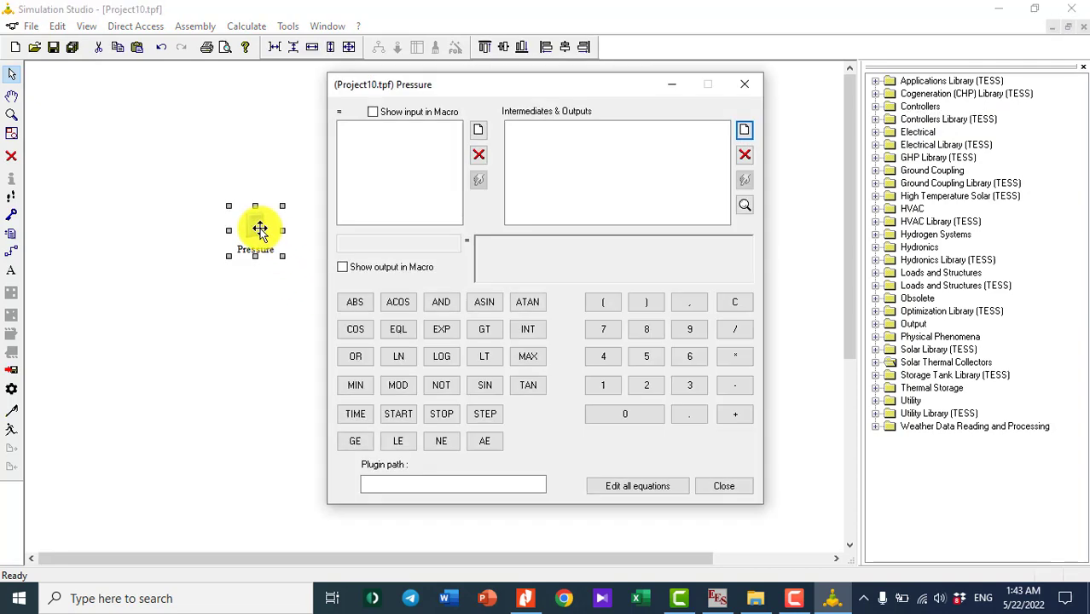
left_click(746, 130)
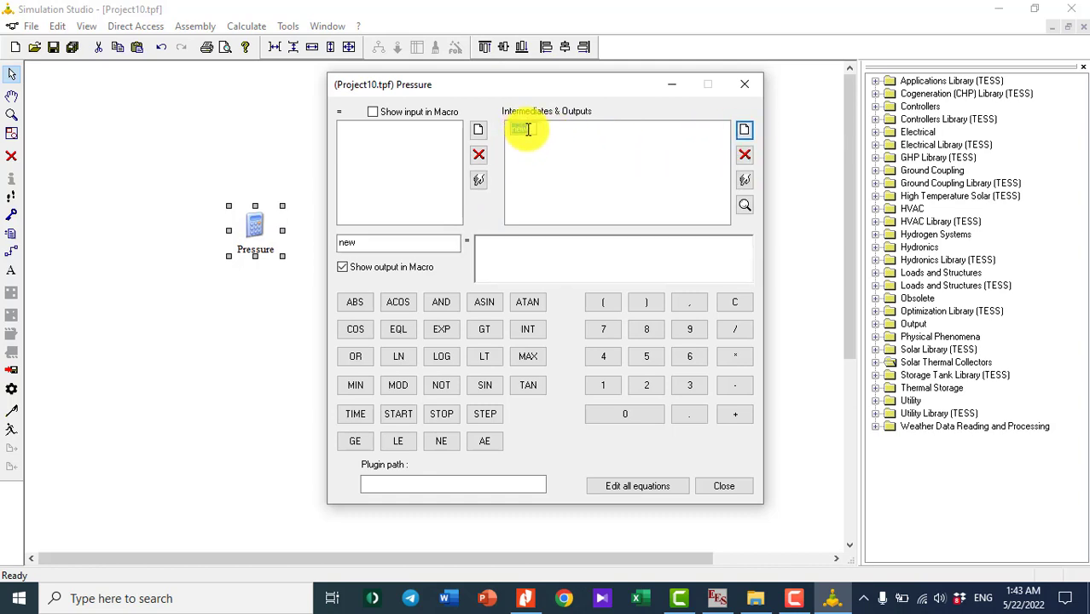
type("P")
left_click(486, 244)
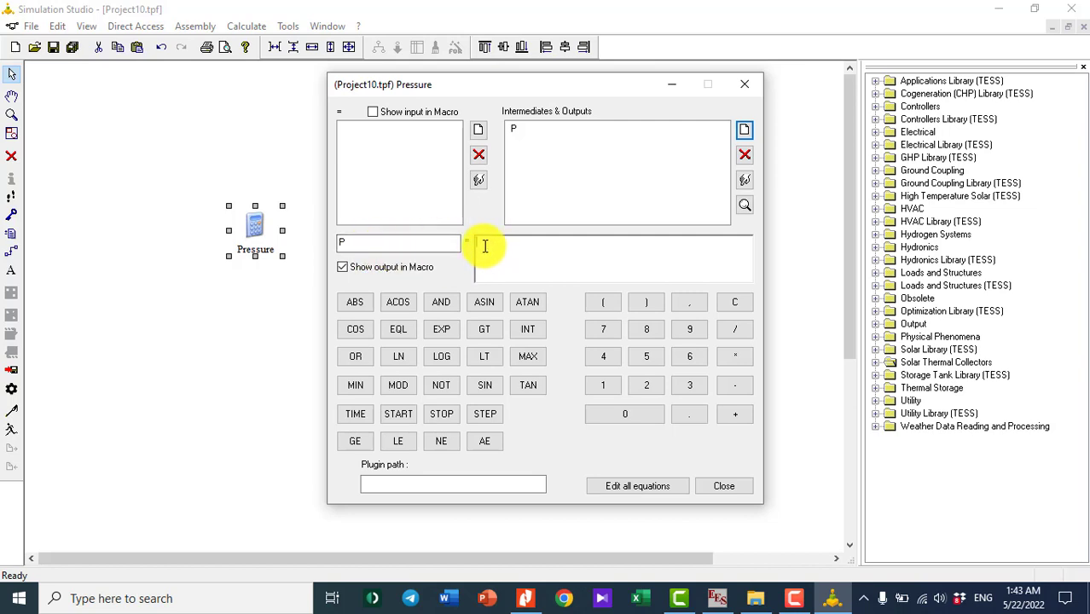
left_click(358, 417)
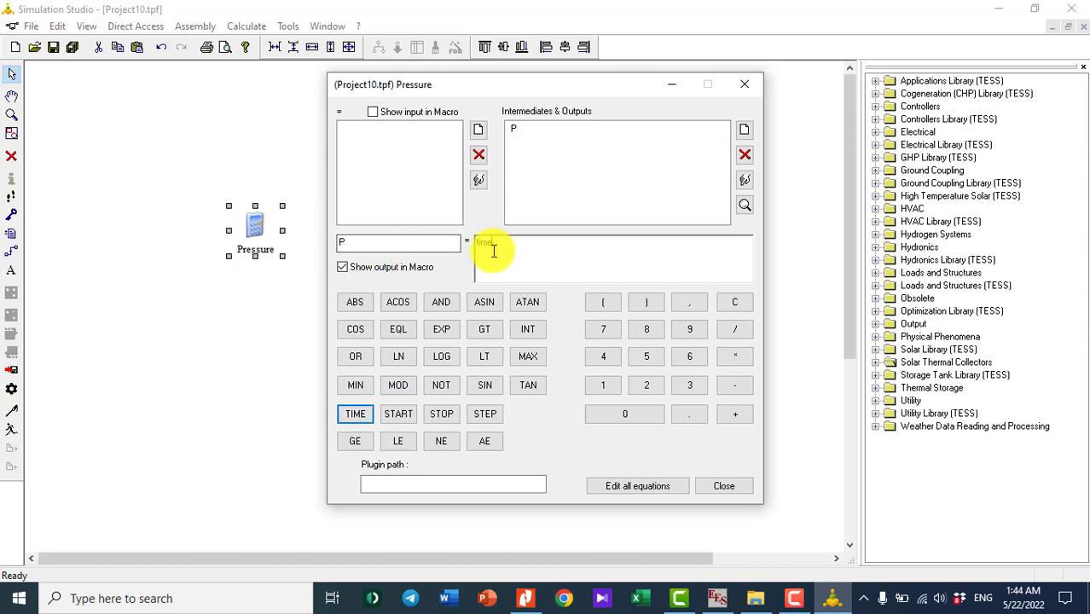
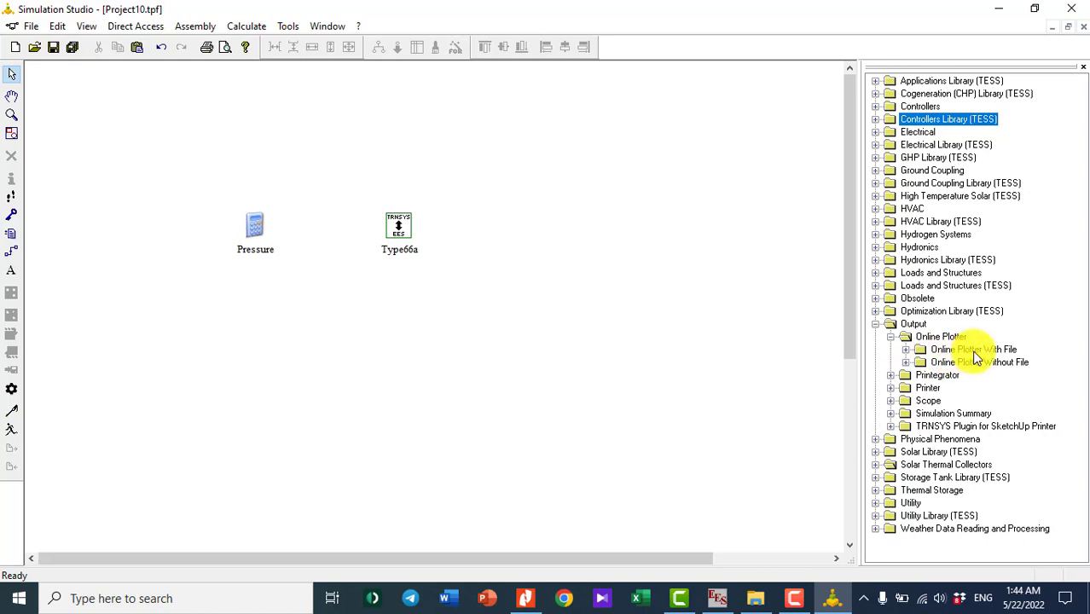
- Add the Type65c online plotter with file and no units, placing it beyond Type66a
left_click(906, 350)
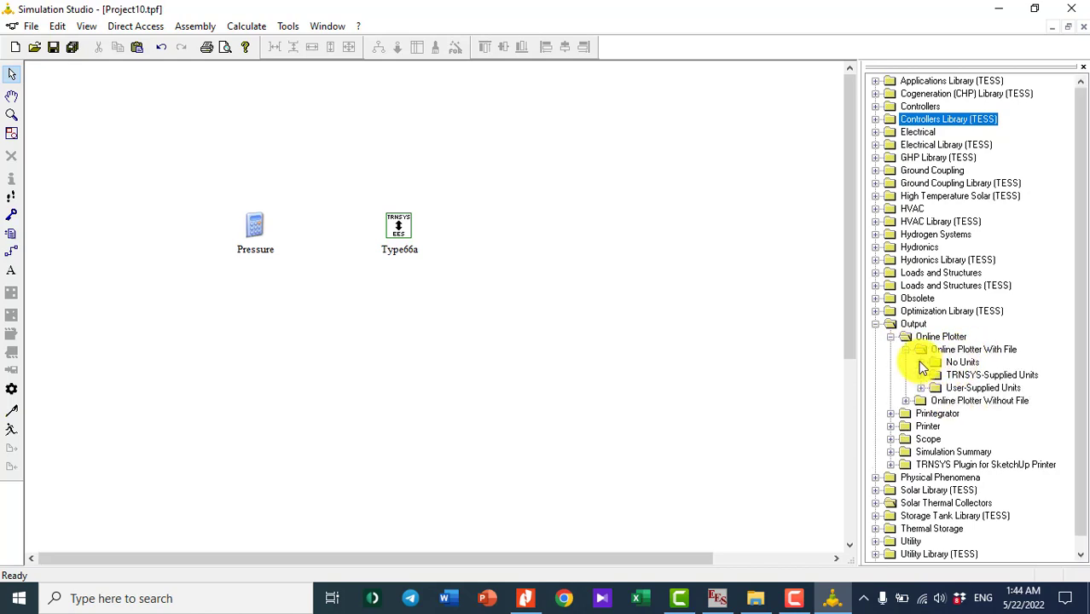
left_click(922, 363)
left_click_drag(978, 376, 559, 242)
left_click(430, 301)
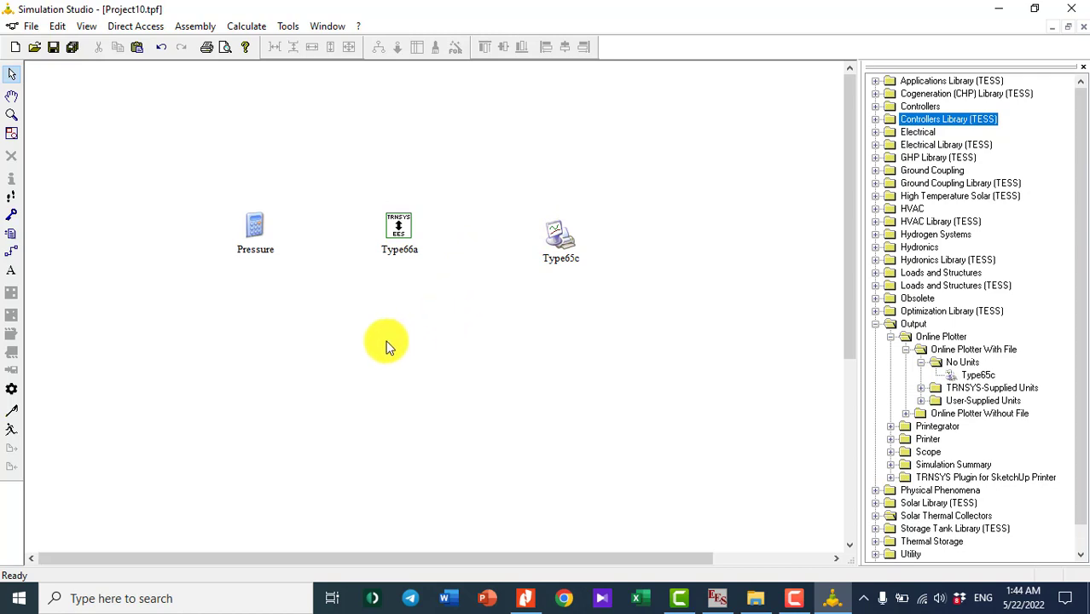
- Link Pressure to Type66a, connecting output P to the Input variable
left_click(11, 251)
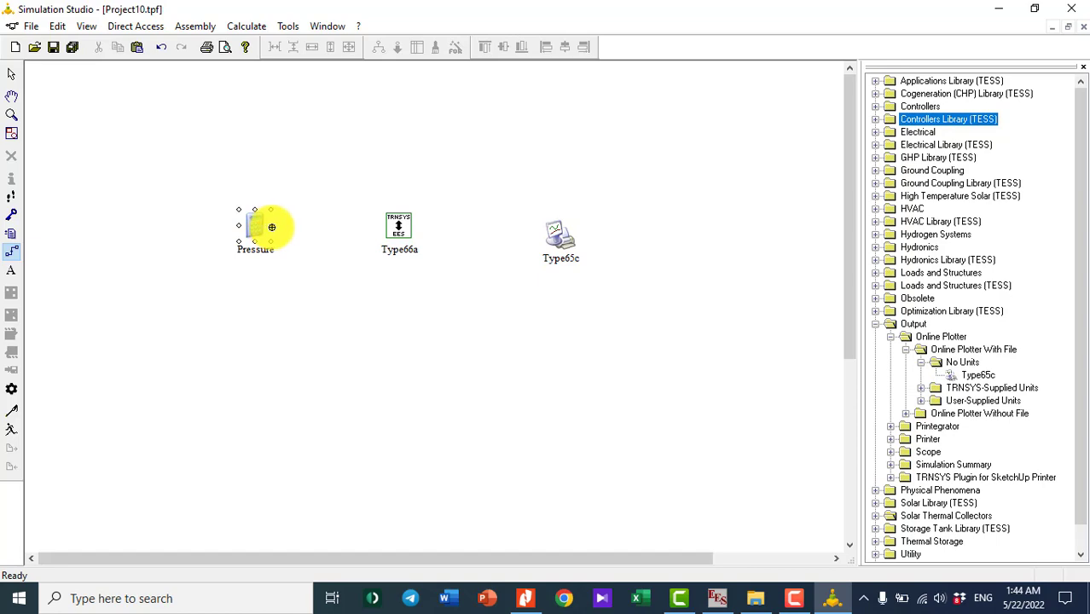
left_click_drag(272, 227, 392, 231)
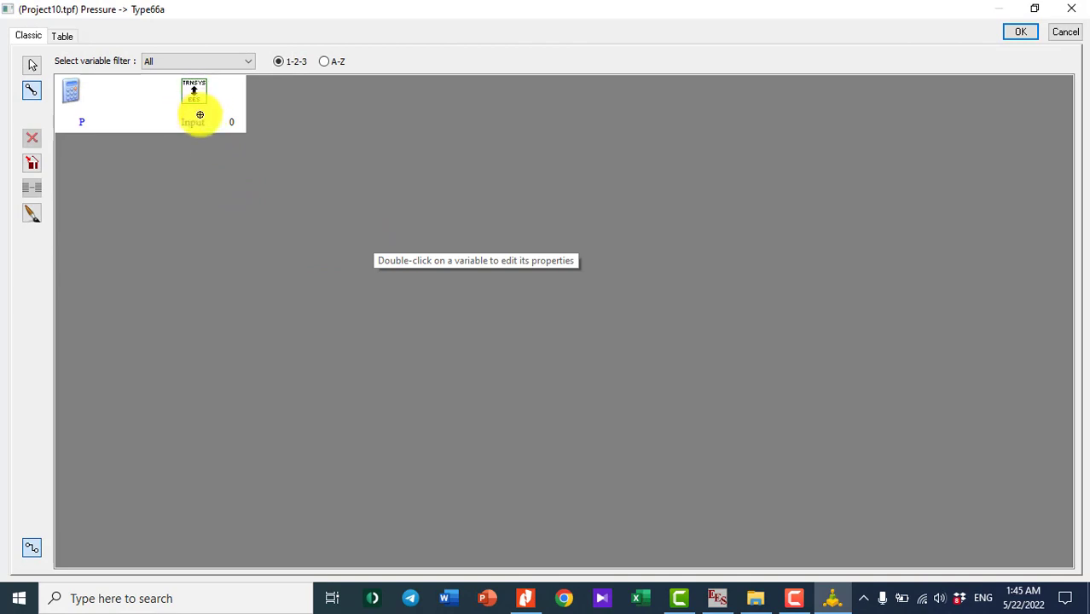
left_click(91, 122)
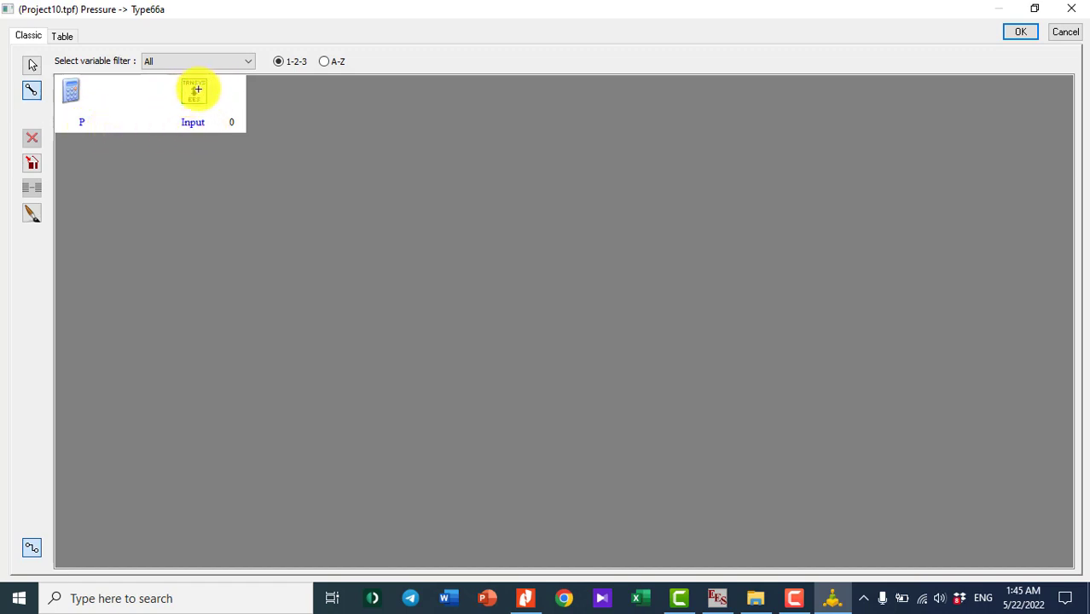
left_click(86, 122)
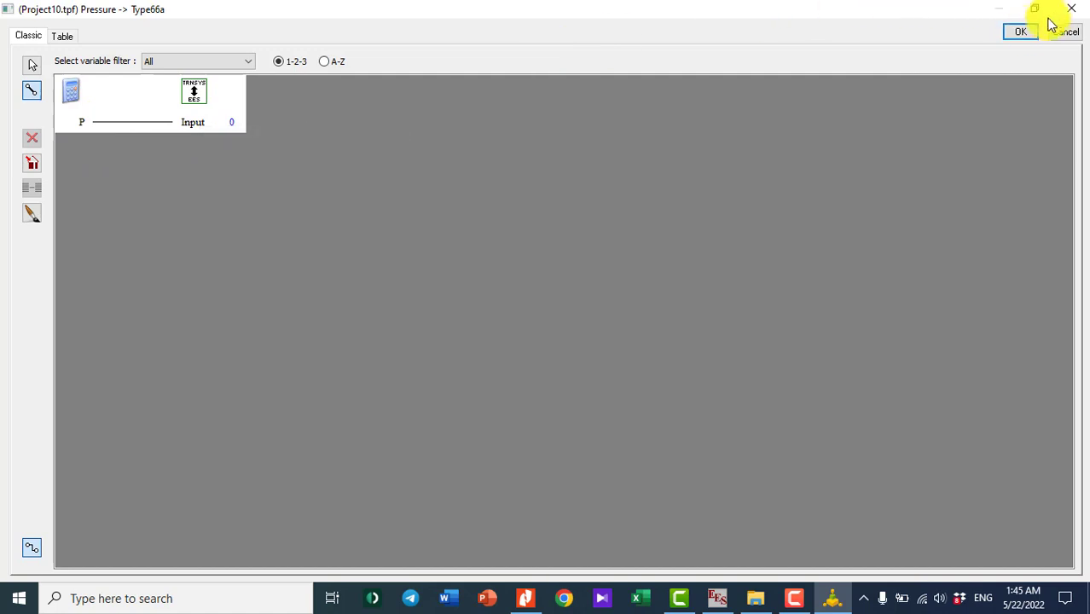
left_click(1028, 35)
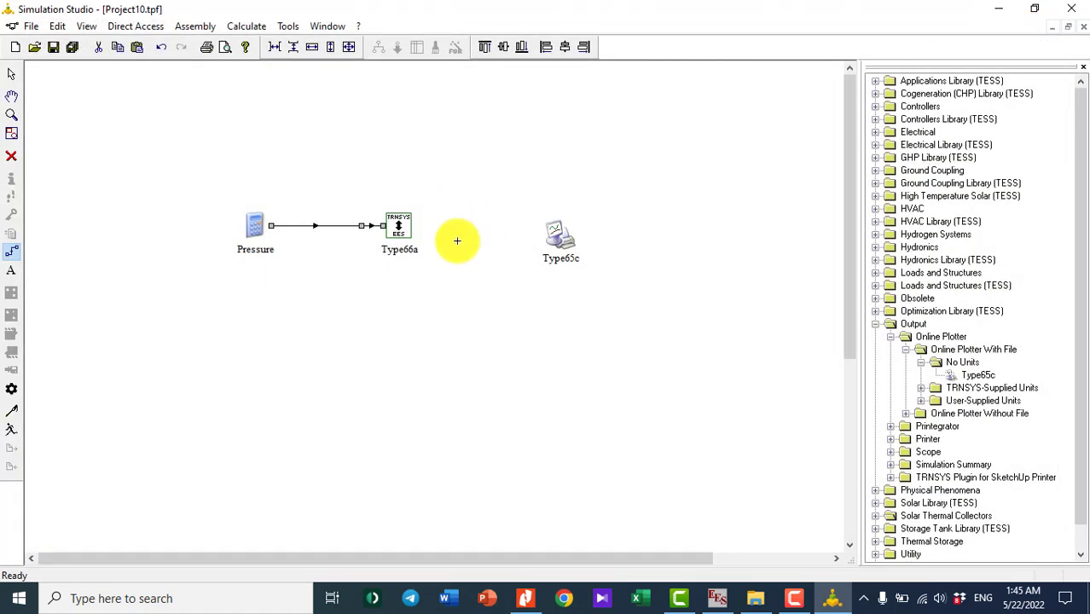
- Link Type66a to the Type65c plotter, connecting Output-1 to Left axis variable-1
left_click(412, 227)
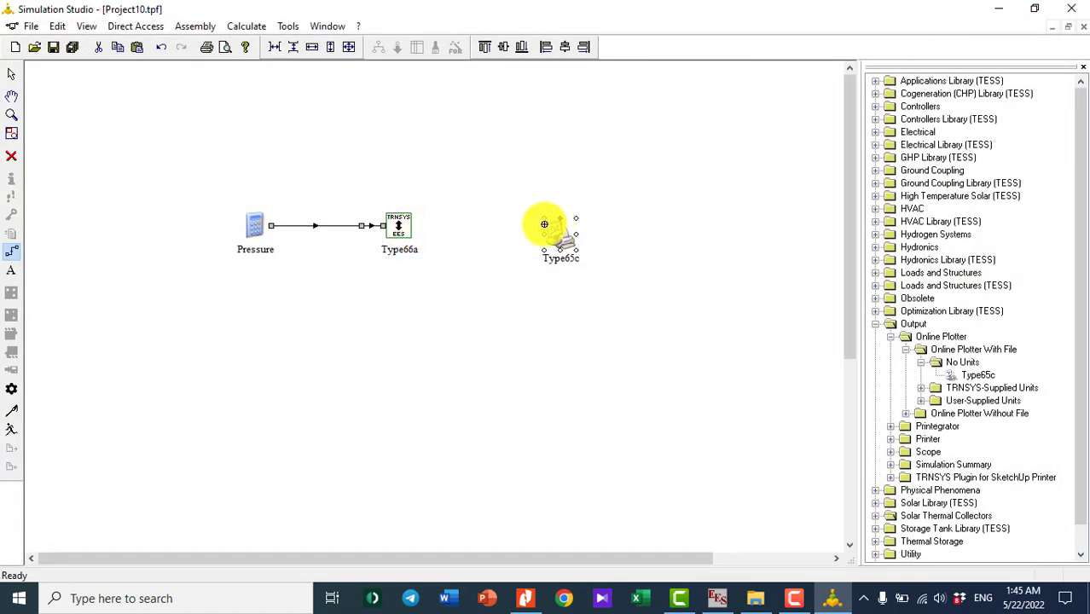
left_click(434, 242)
left_click(410, 231)
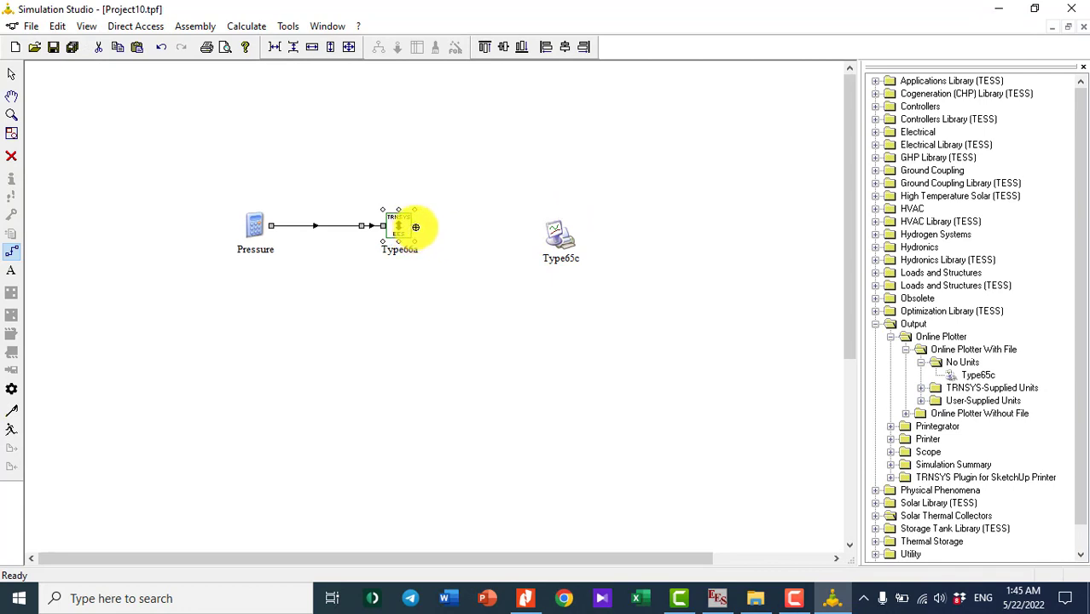
left_click_drag(415, 227, 547, 234)
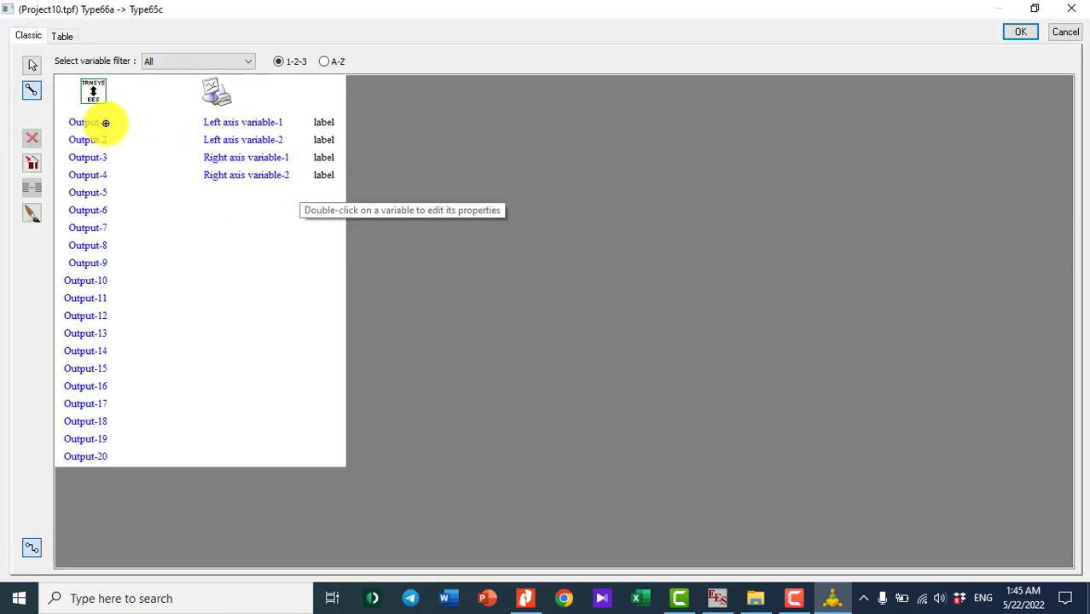
left_click_drag(106, 123, 237, 123)
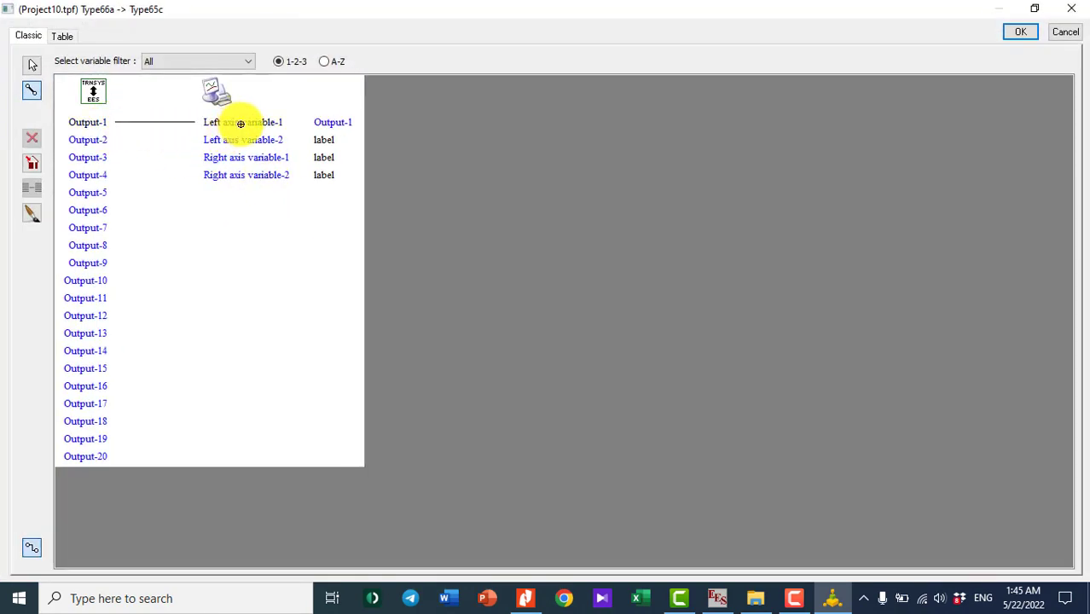
left_click(1071, 10)
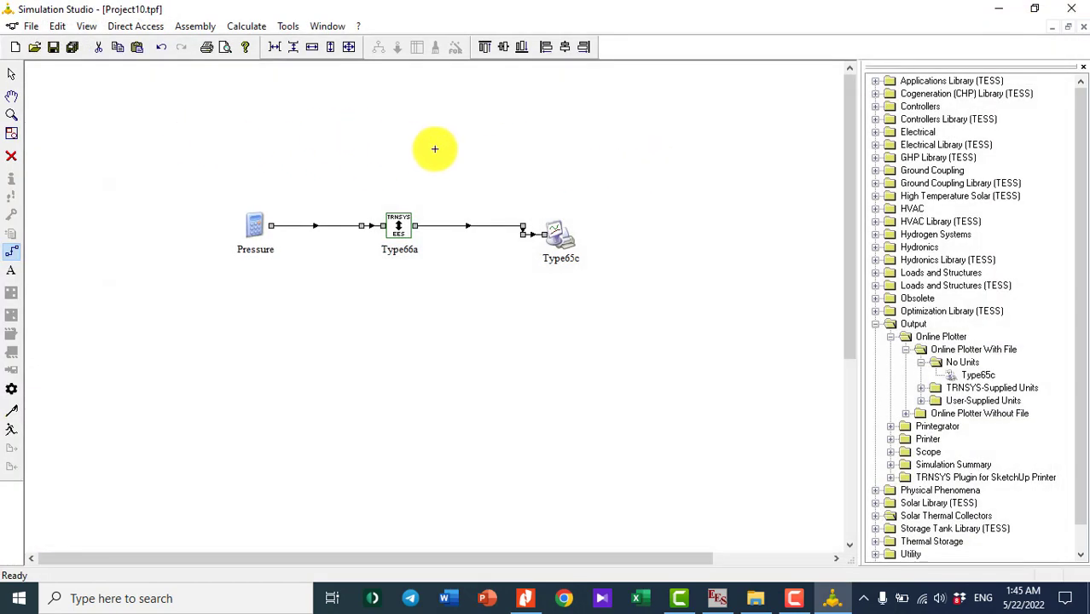
- Collapse the Output library folder and link Pressure to Type65c, connecting P to Right axis variable-1
left_click(258, 245)
left_click(320, 265)
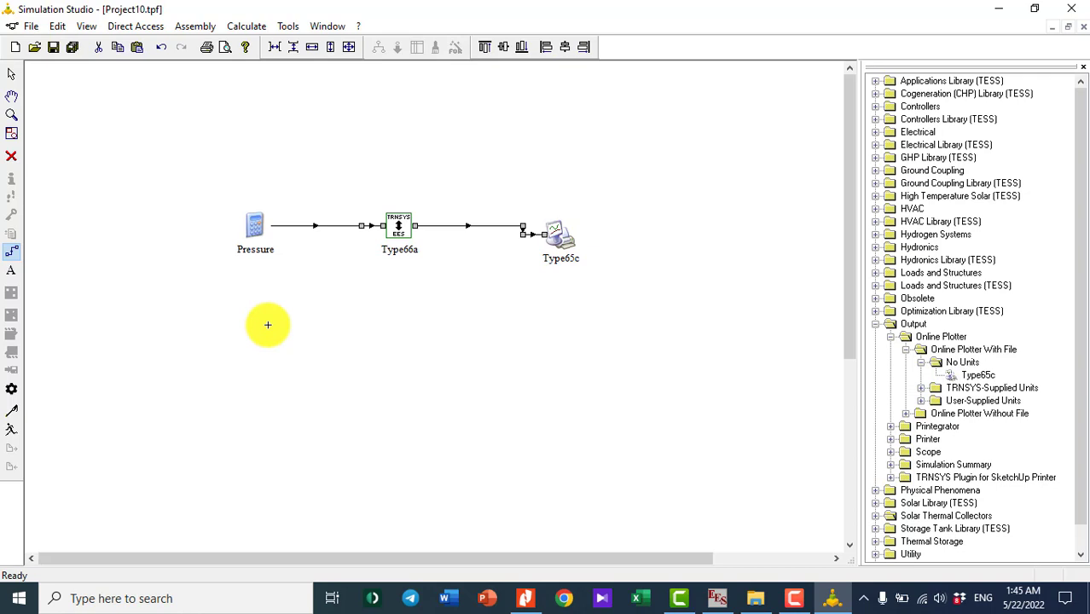
left_click(874, 327)
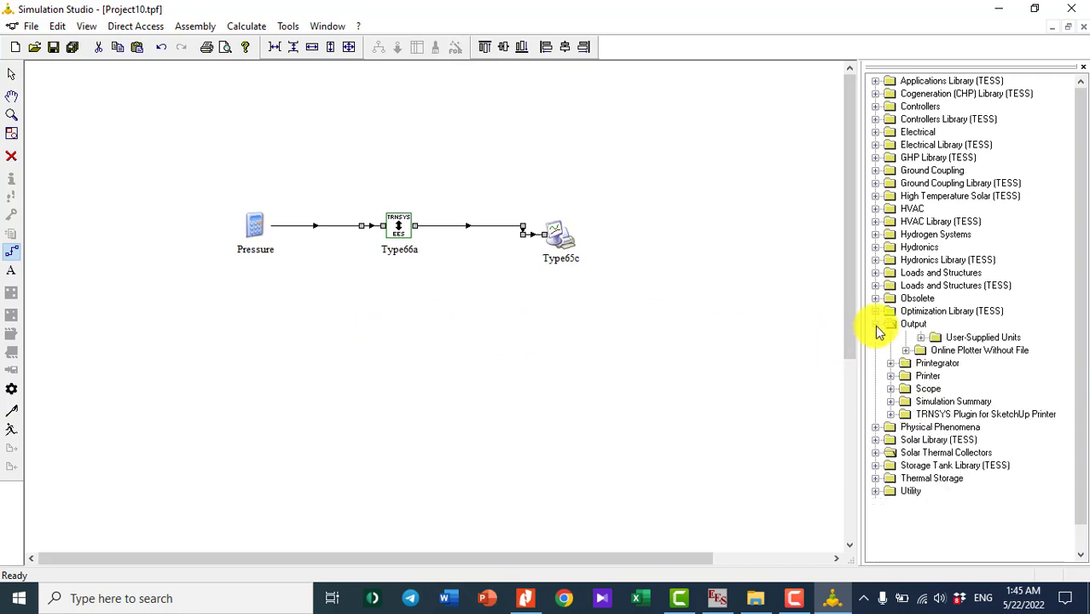
left_click(256, 212)
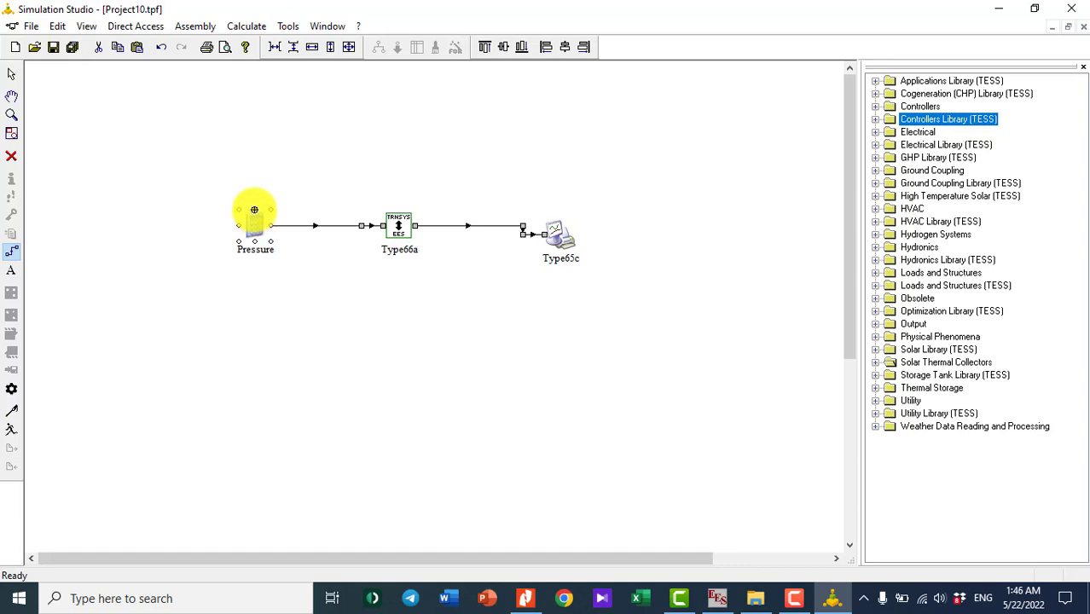
mouse_move(254, 209)
left_mouse_down()
mouse_move(535, 145)
mouse_move(563, 215)
left_mouse_up()
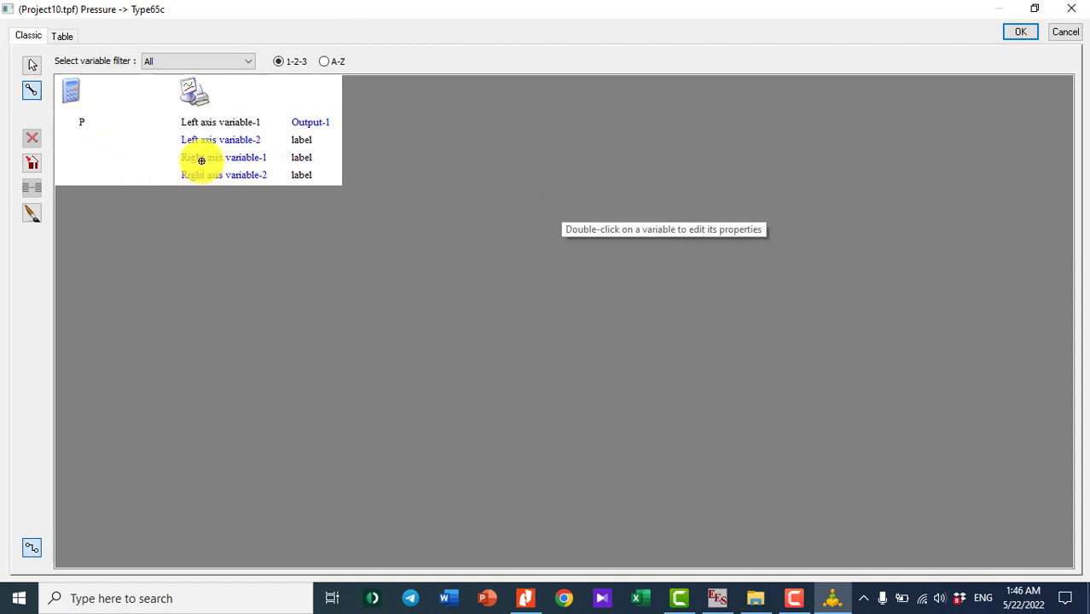
left_click(83, 125)
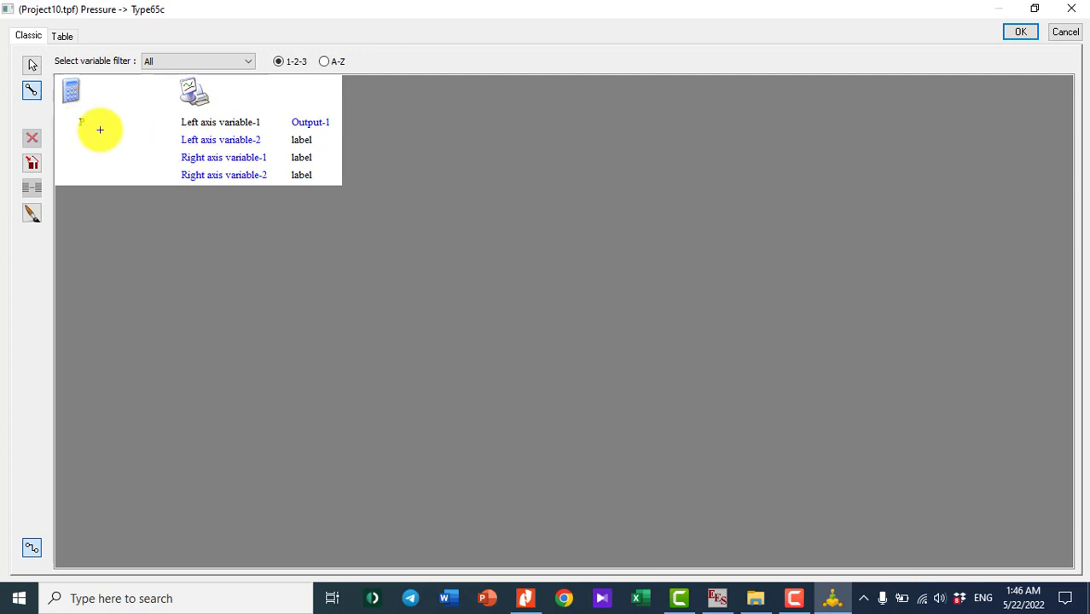
left_click(217, 161)
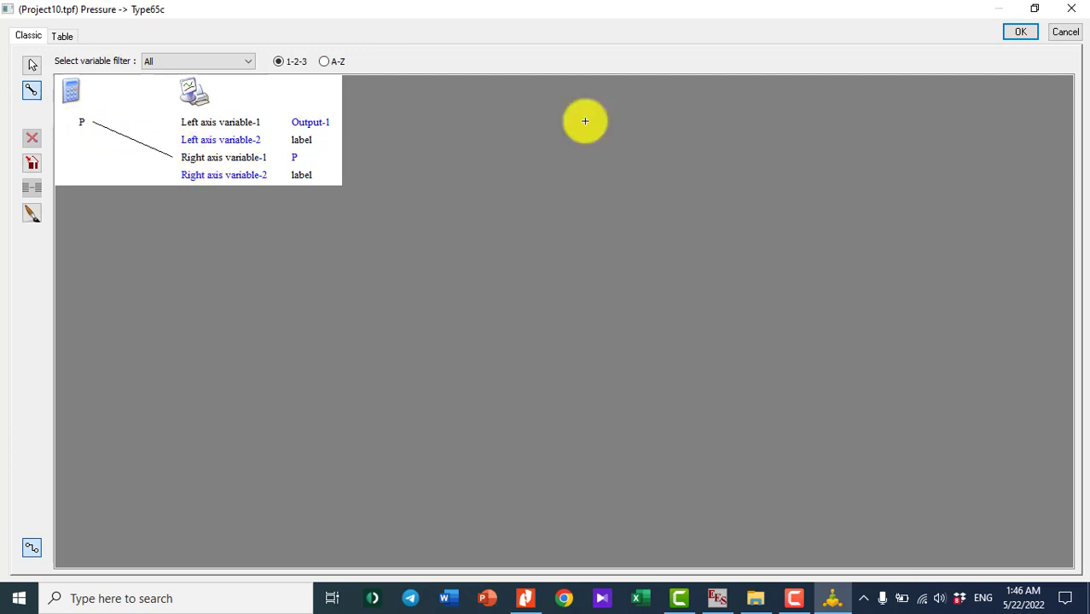
left_click(1019, 32)
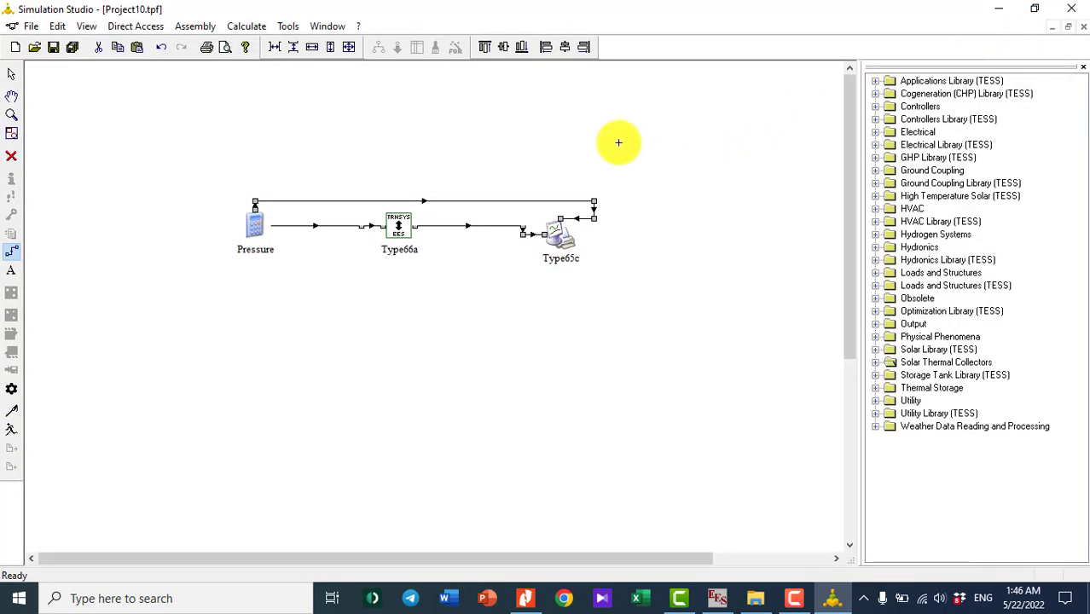
- Move Type66a down so it sits below the row of Pressure and Type65c
left_click(11, 75)
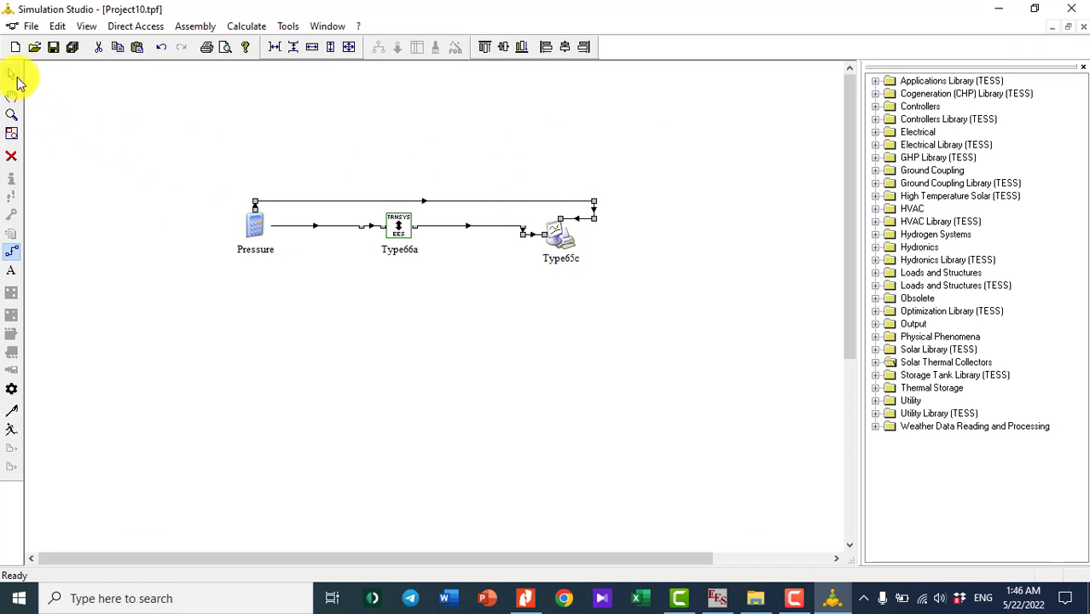
left_click(401, 227)
left_click_drag(401, 227, 401, 269)
left_click(468, 320)
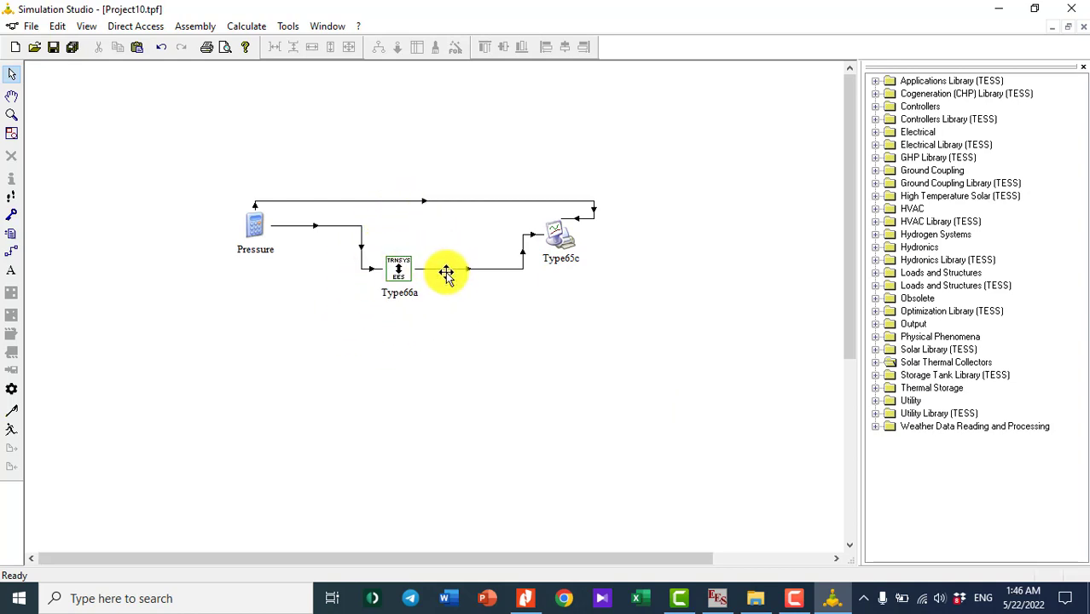
- Switch to EES and look up the $Import directive in the help index, displaying its $Import topic
left_click(717, 598)
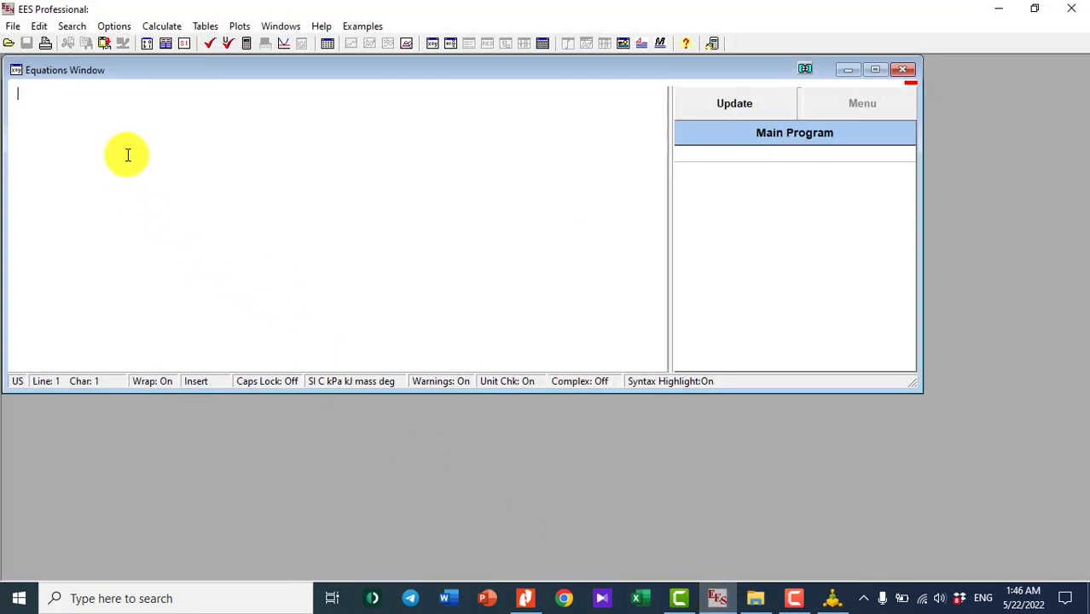
left_click(38, 98)
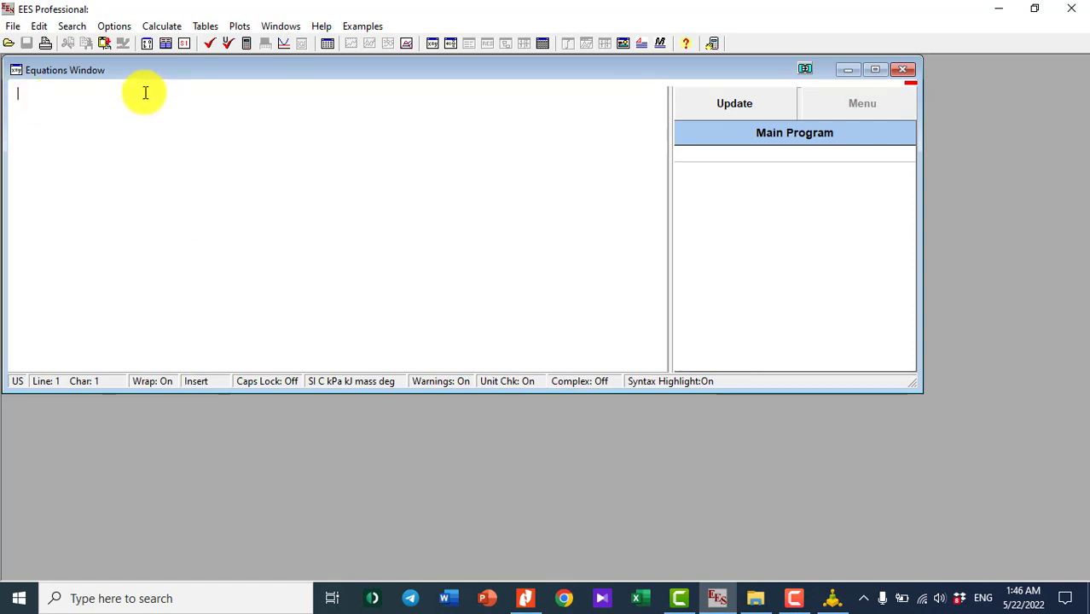
left_click(687, 45)
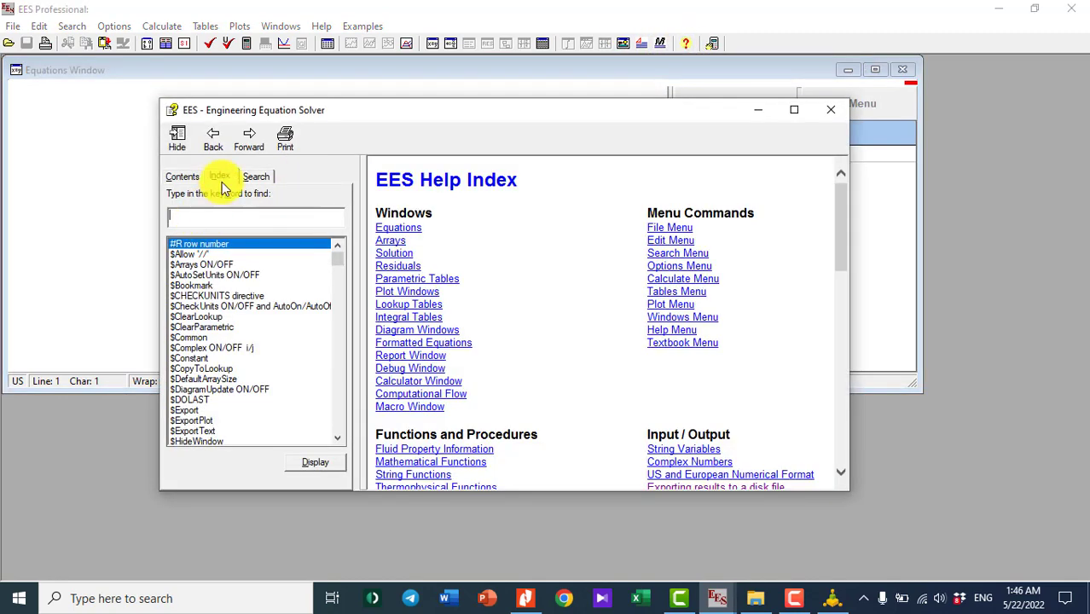
left_click(220, 179)
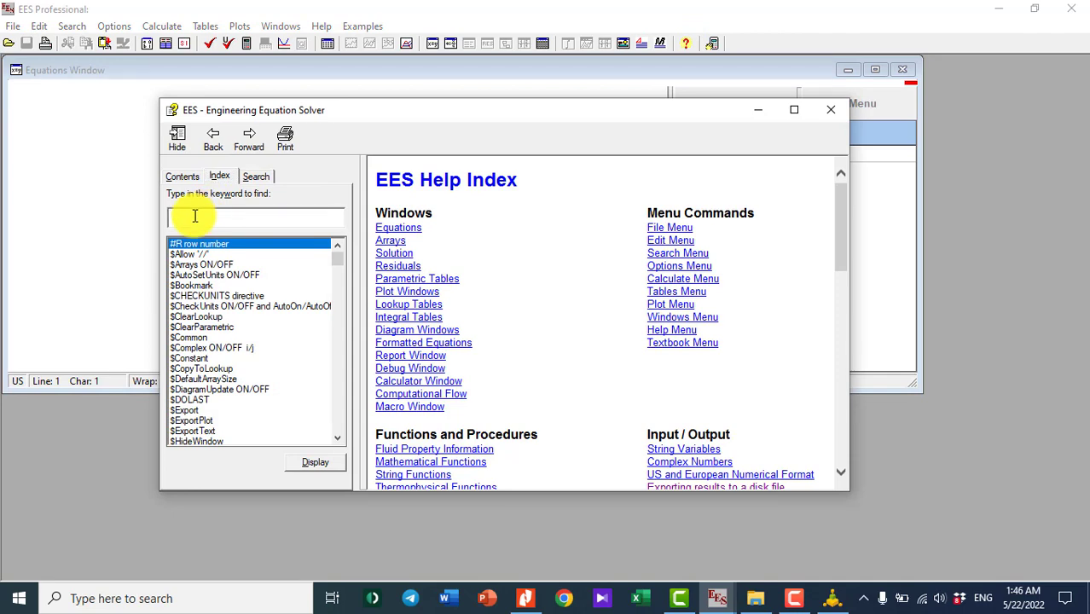
type("$impor")
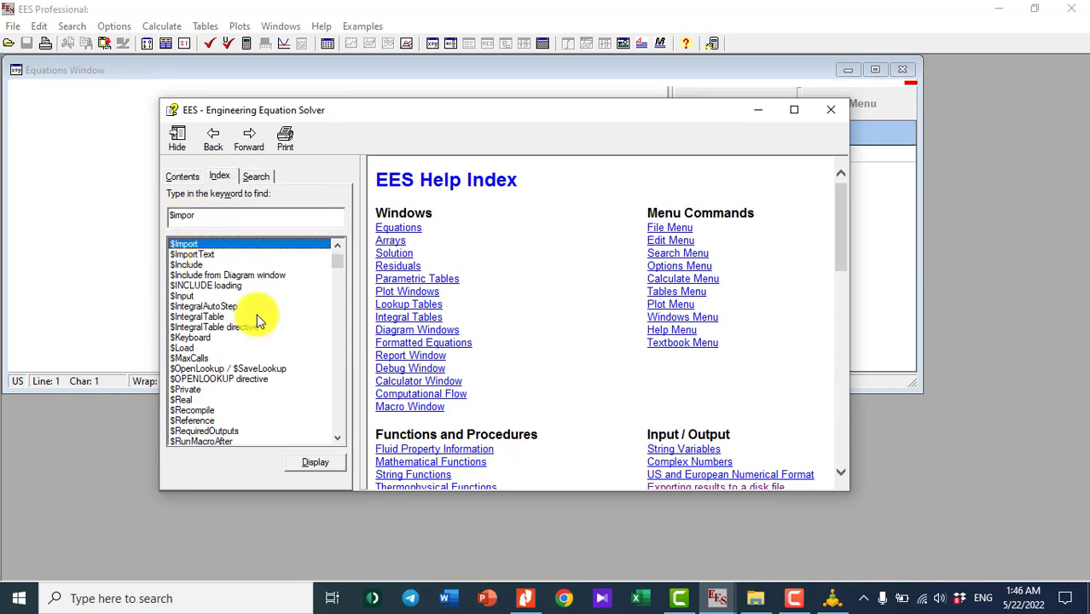
left_click(316, 465)
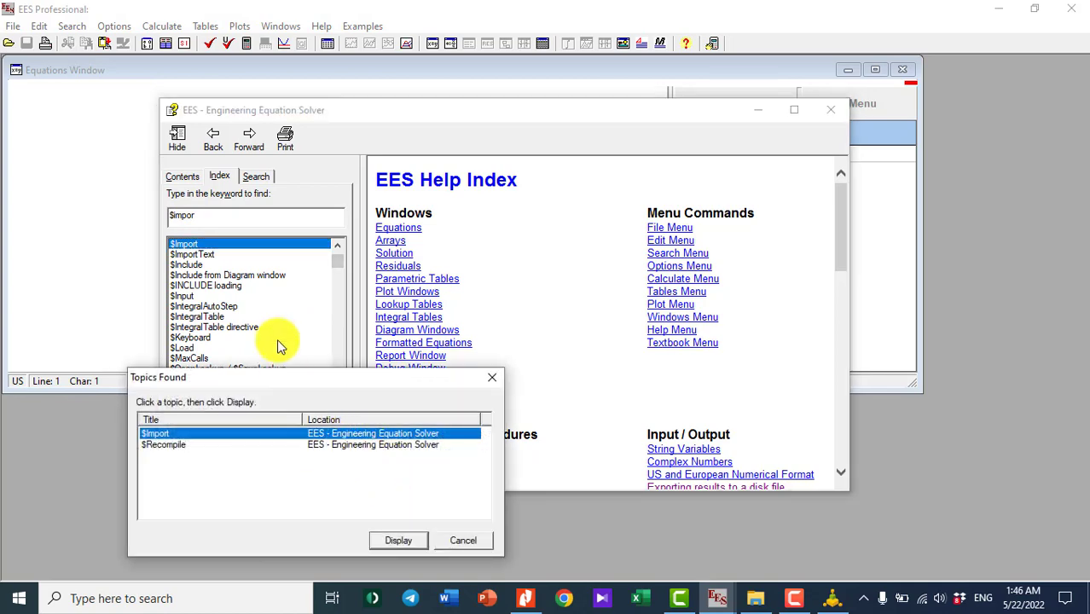
left_click(413, 539)
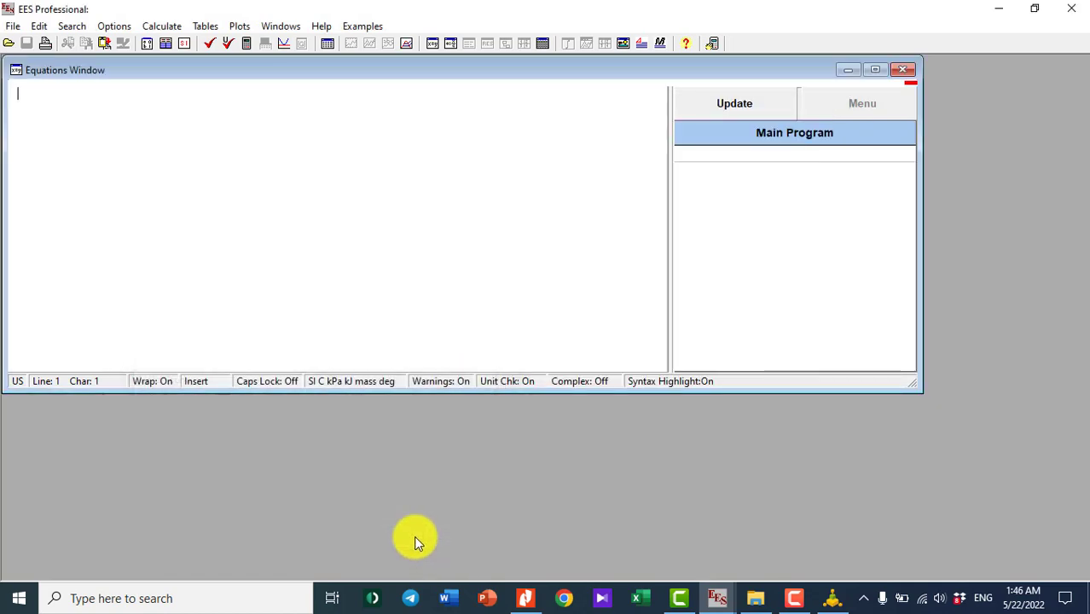
mouse_move(730, 596)
left_click(785, 524)
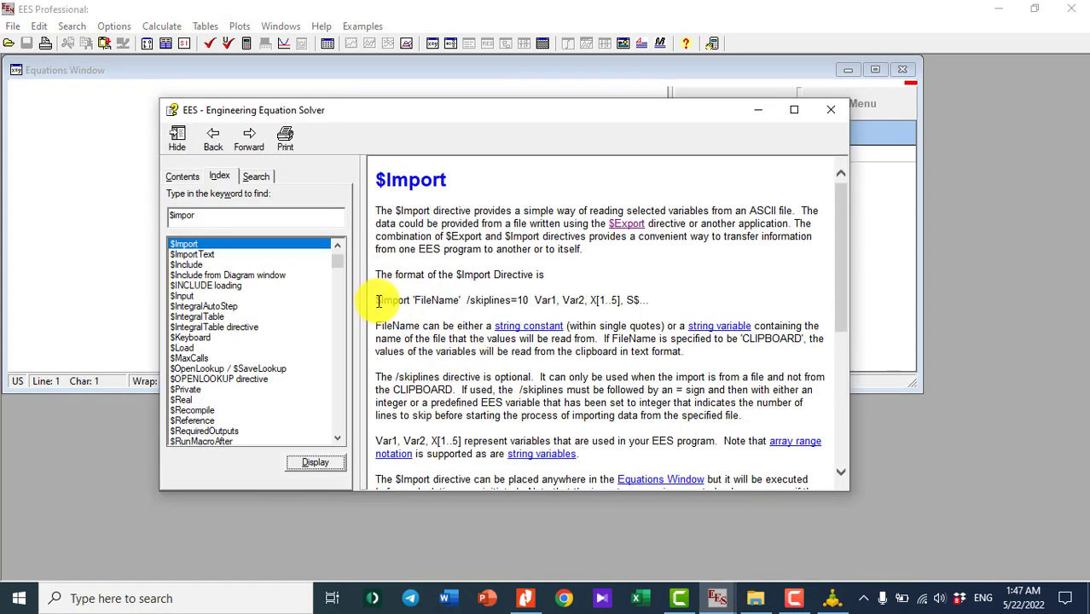
- Read the $Import help topic and copy its directive format line into the Equations Window
left_click_drag(378, 301, 652, 298)
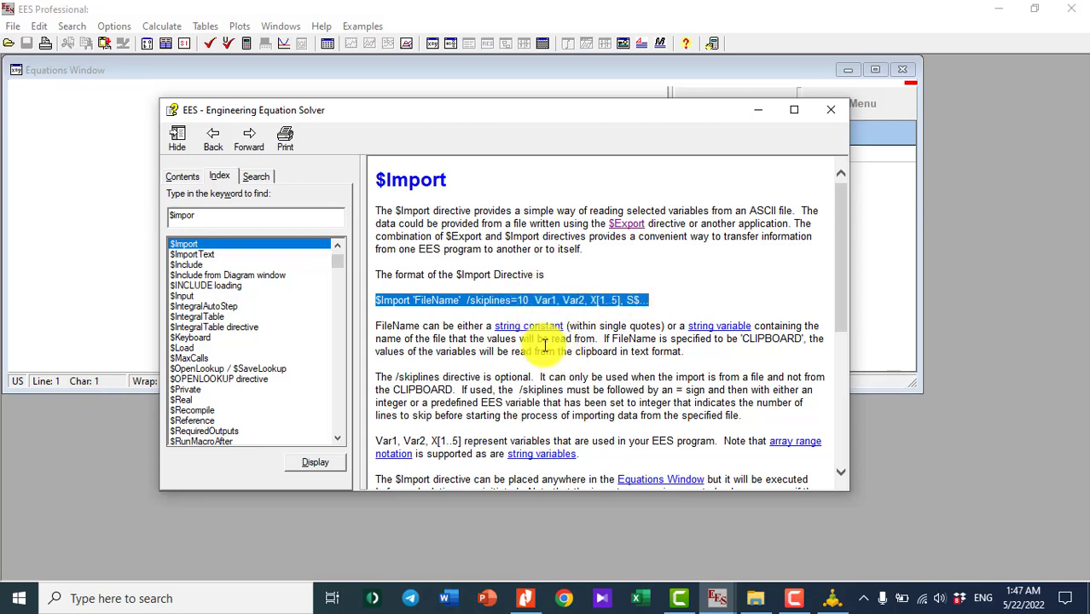
scroll(544, 344, "down", 4)
scroll(499, 348, "up", 4)
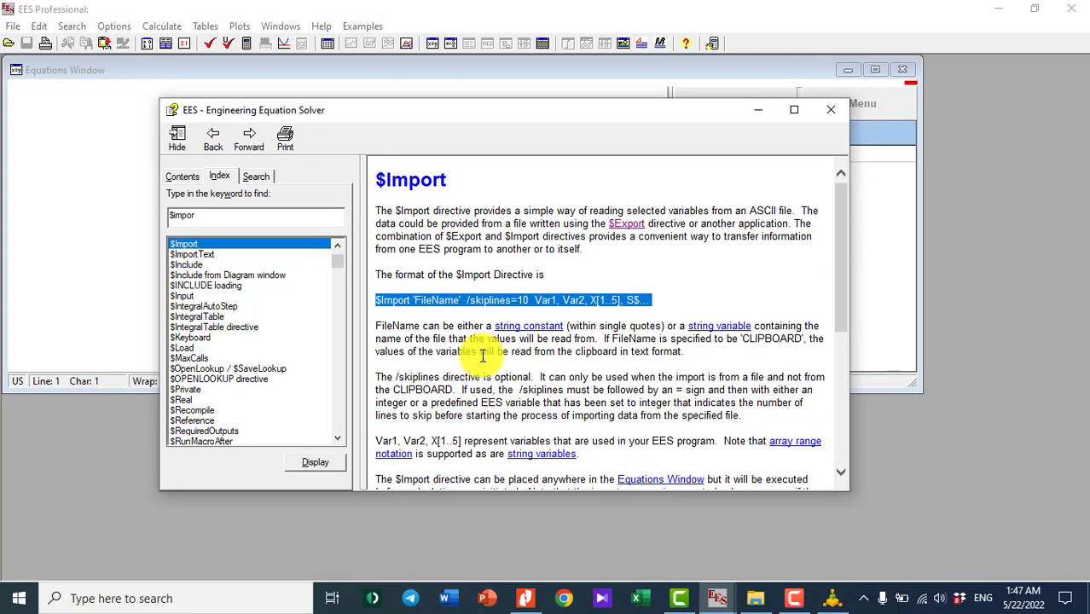
scroll(471, 351, "down", 7)
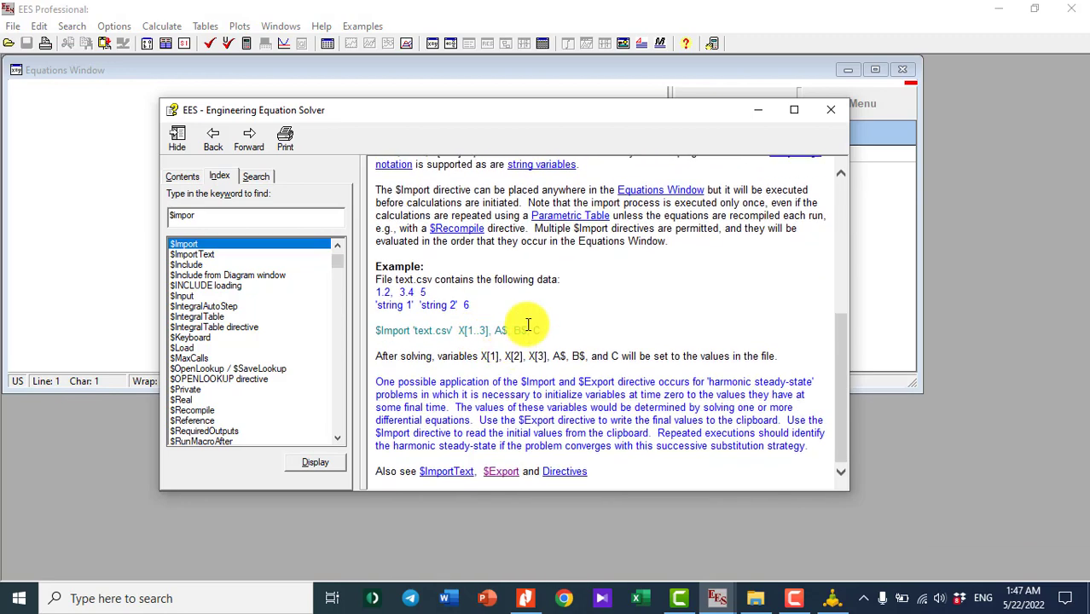
scroll(499, 324, "up", 7)
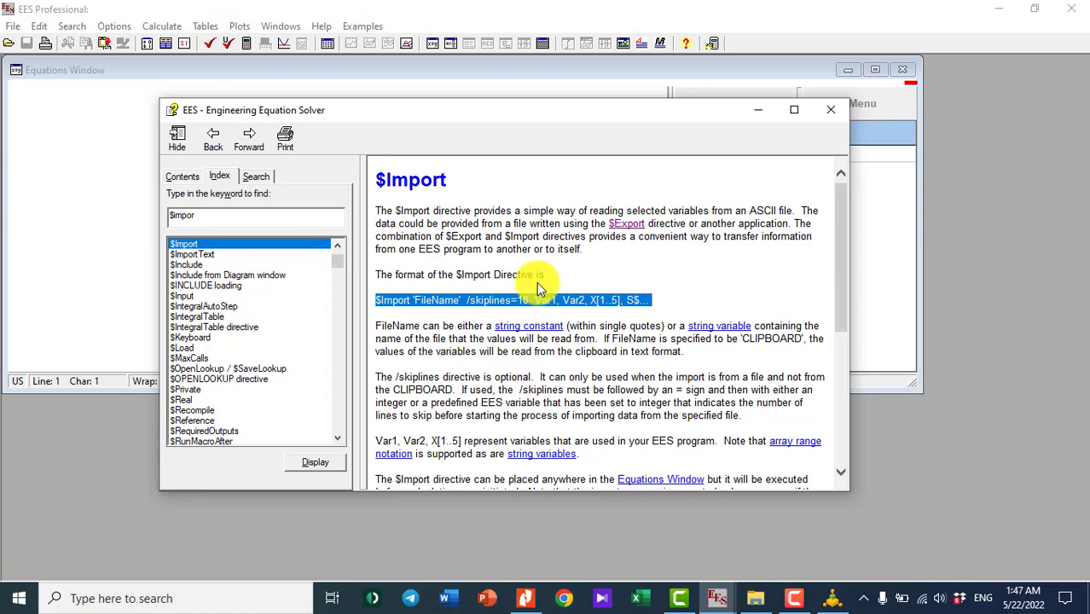
left_click(829, 111)
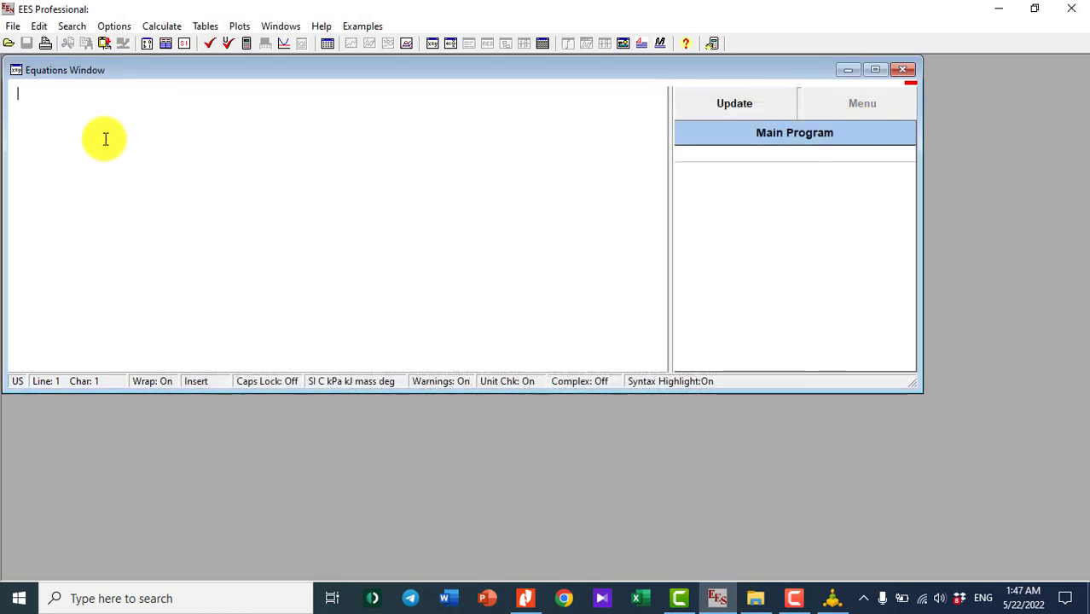
type("$Import 'FileName' /skiplines=10 Var1, Var2, X[1..5], $$")
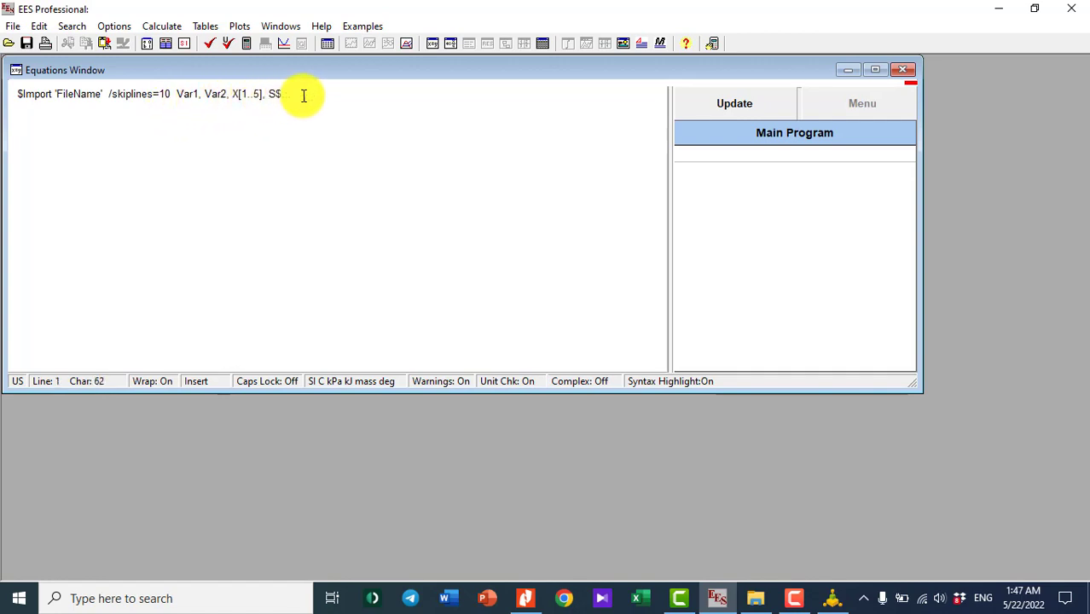
- Delete the /skiplines=10 option and all sample variables from the $Import line
left_click_drag(298, 96, 116, 97)
key("Down")
left_click(109, 97, "shift")
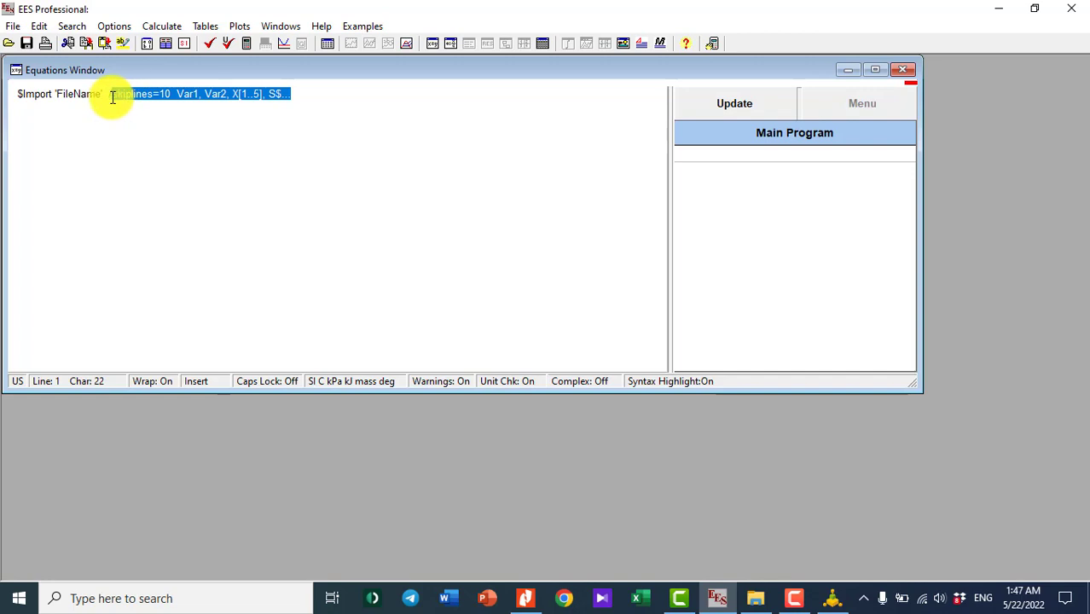
key("Delete")
- Replace the file name in the $Import line with CLIPBOARD, add P as the imported variable, and start a new line below
left_click(99, 97)
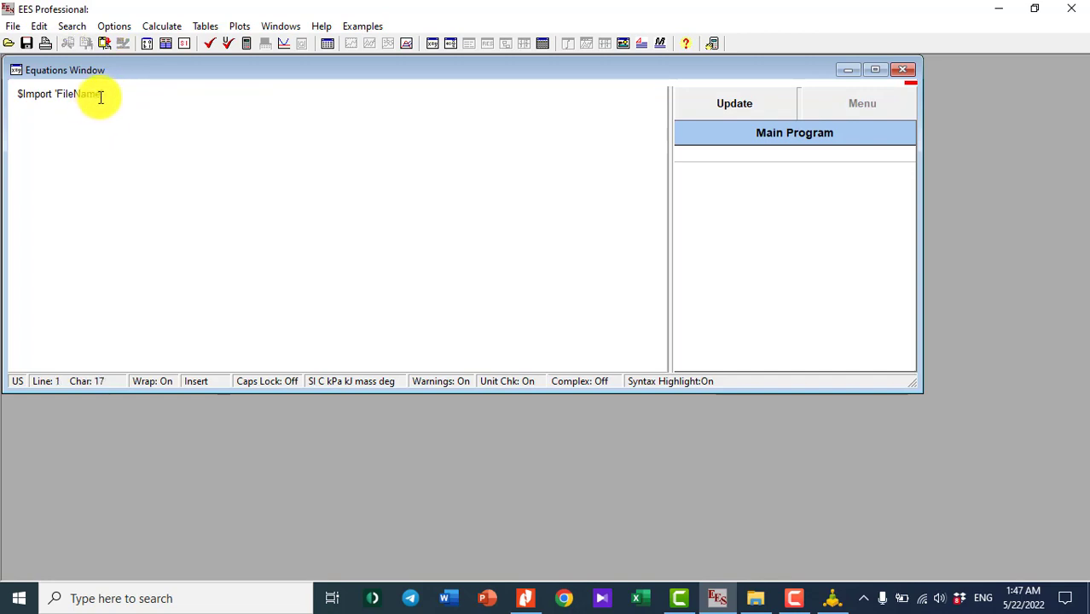
left_click(108, 103)
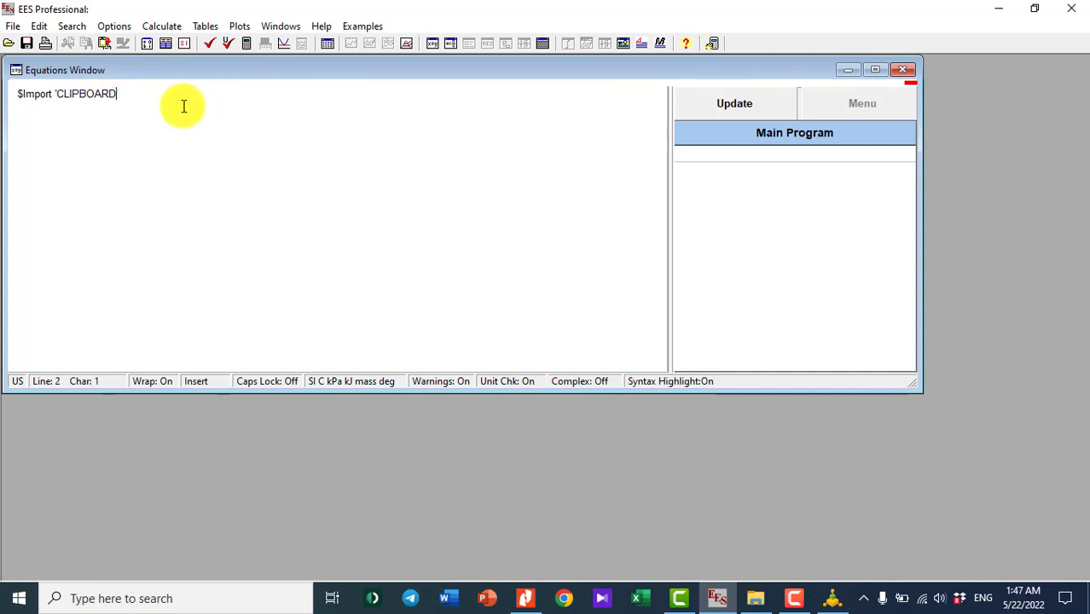
left_click(133, 97)
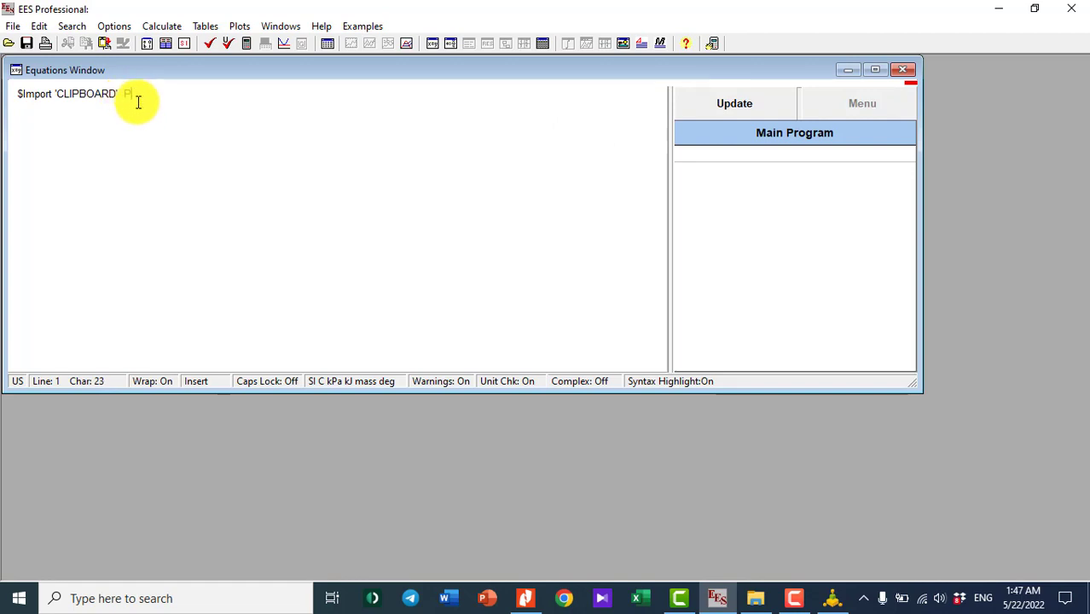
type("P")
key("Return")
left_click(22, 124)
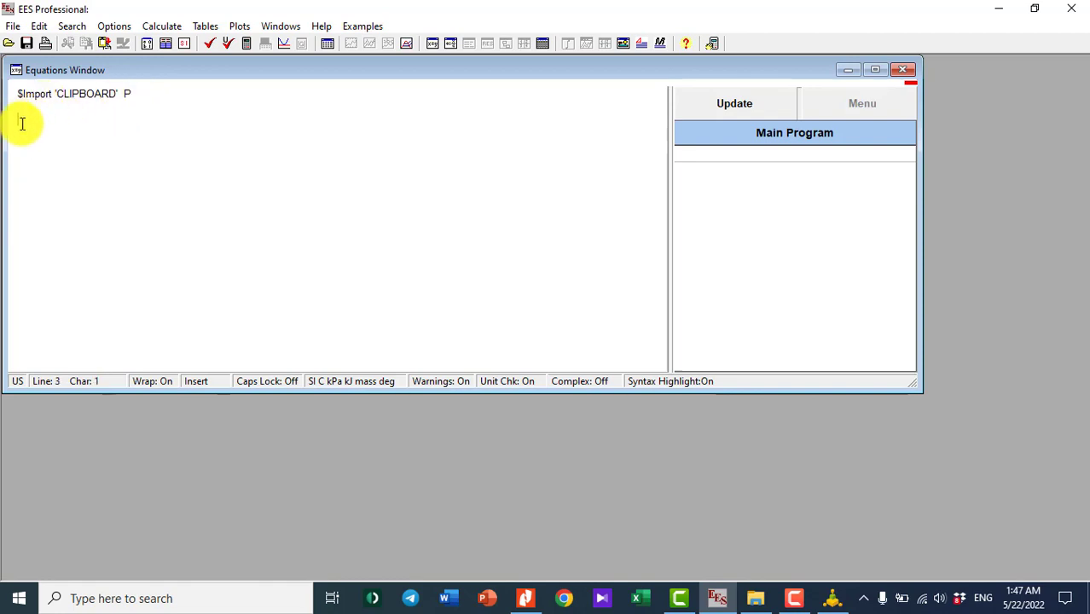
left_click(122, 103)
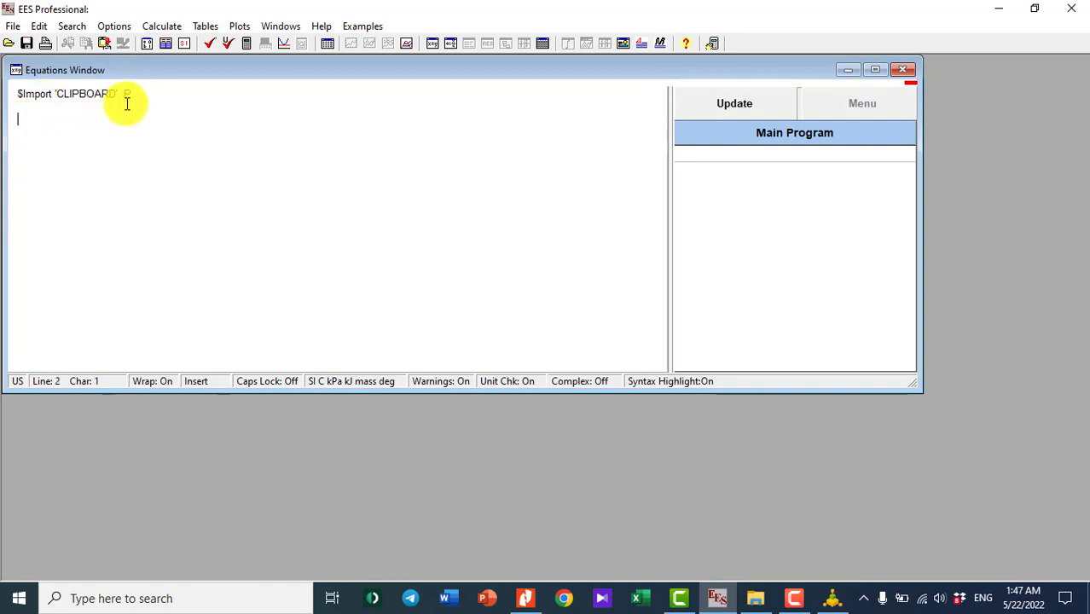
left_click(121, 94)
key("Return")
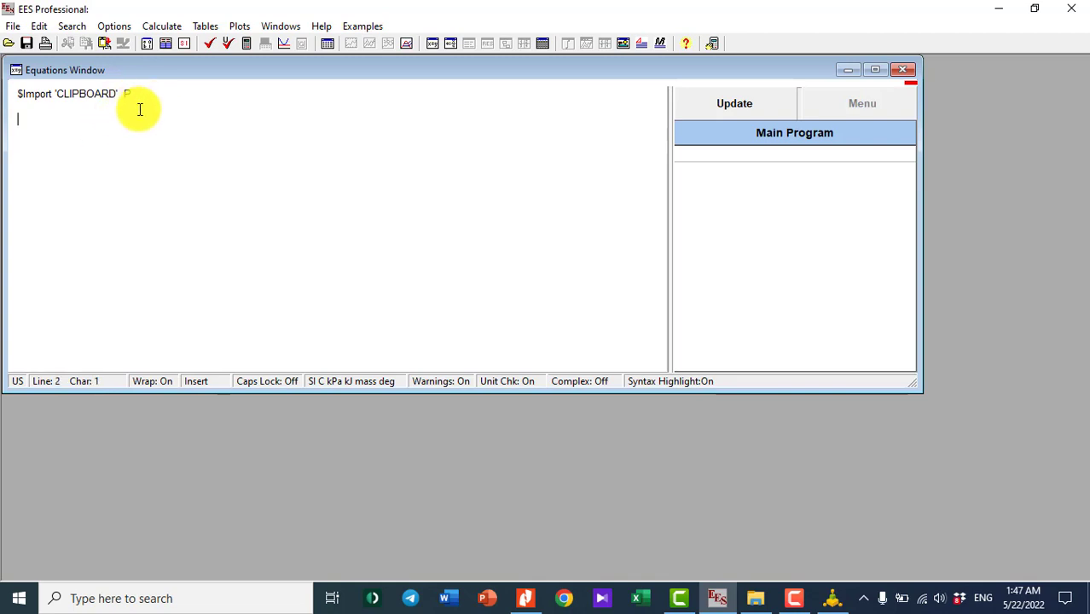
- Insert the thermophysical function T_sat for the real fluid Water as an equation below the $Import line
left_click(110, 128)
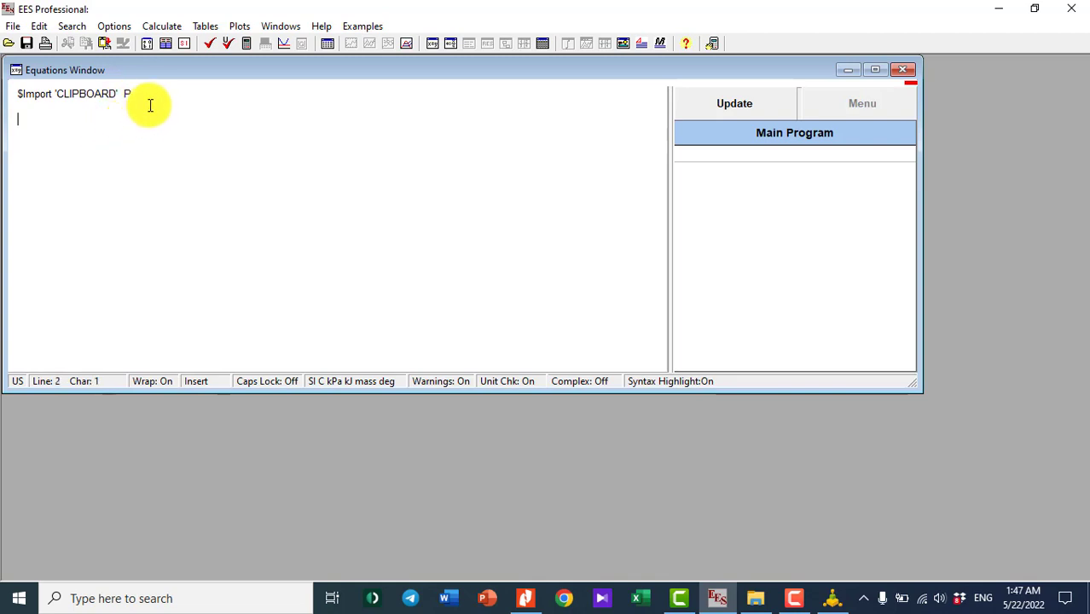
left_click(117, 27)
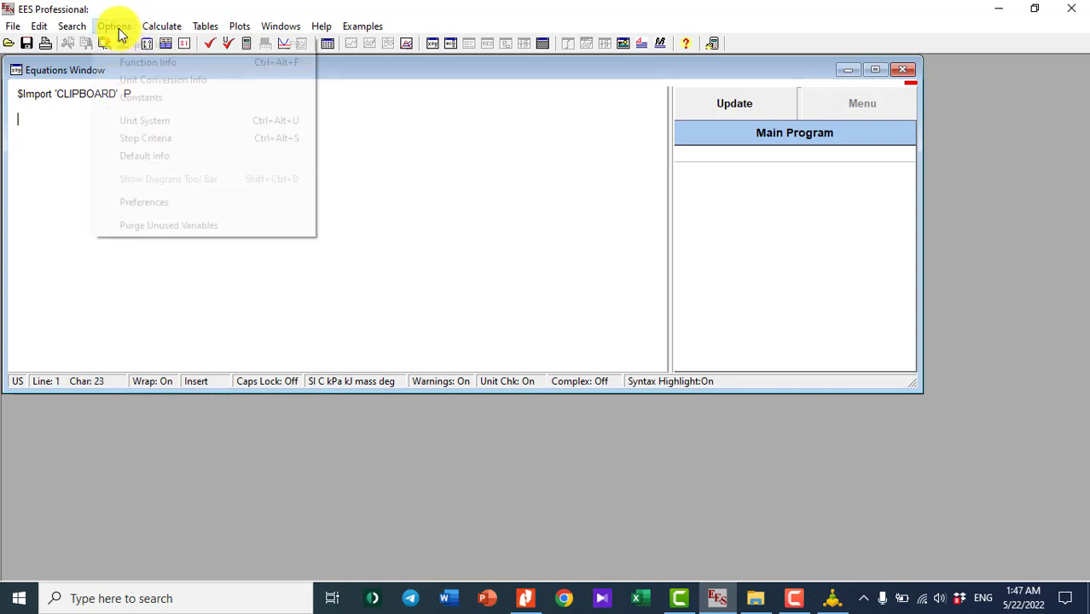
left_click(140, 64)
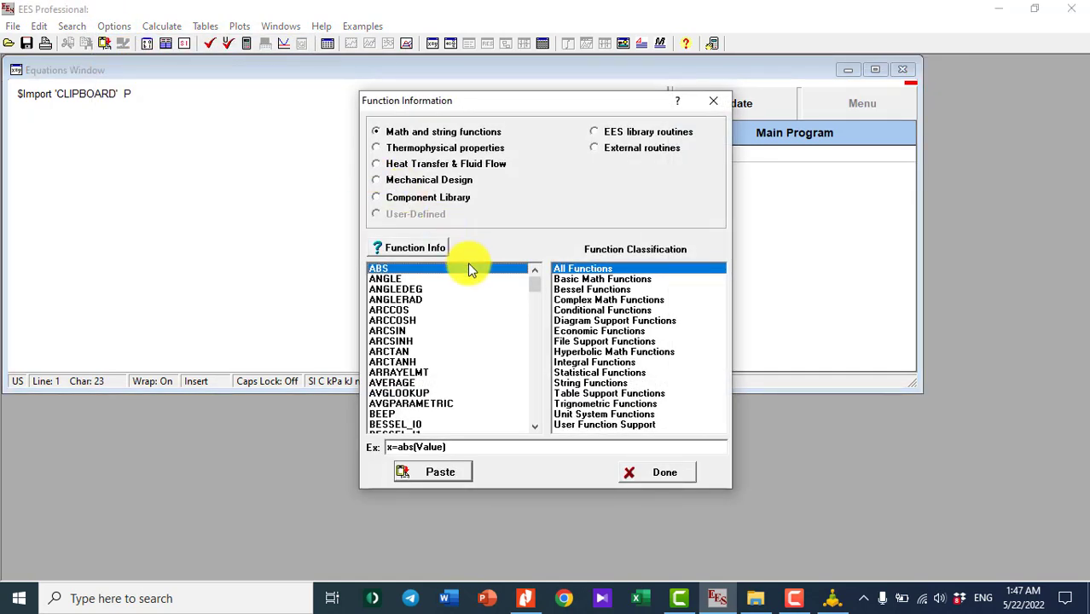
left_click(377, 148)
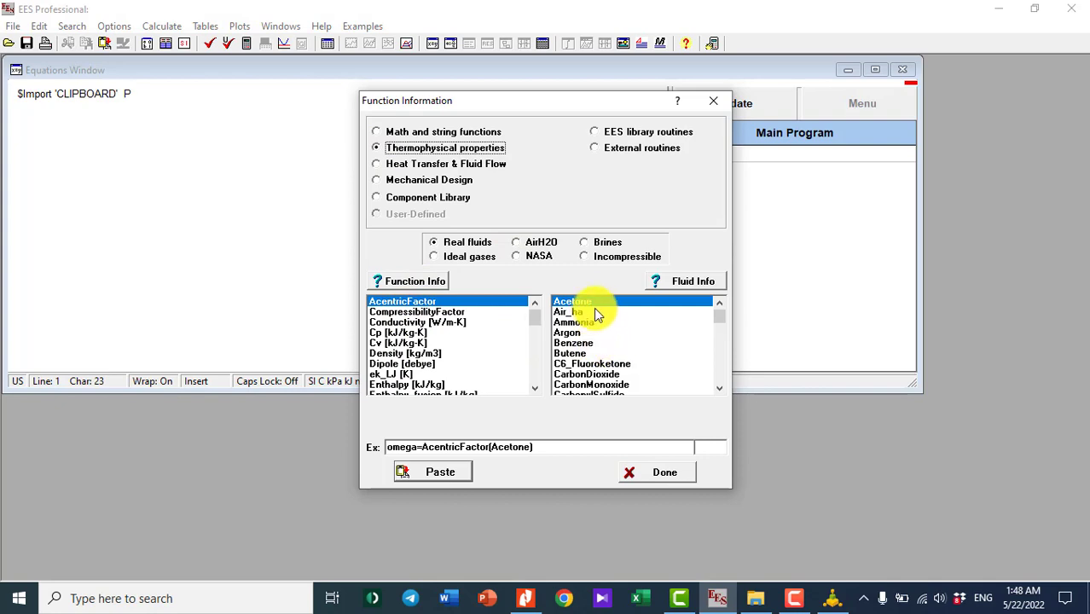
left_click(585, 344)
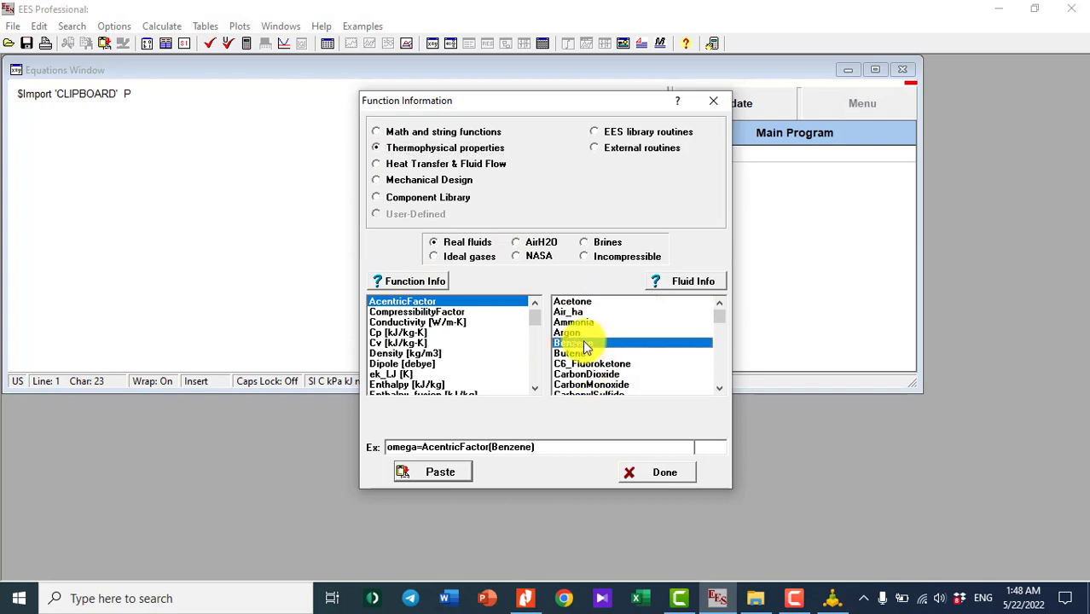
scroll(608, 360, "down", 20)
left_click(593, 385)
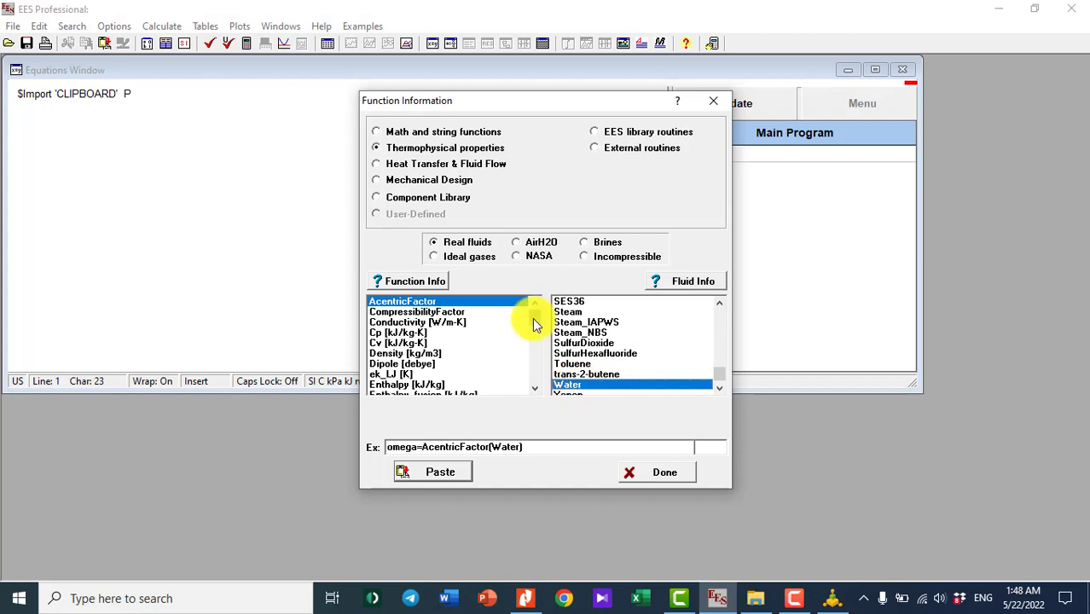
left_click_drag(534, 324, 540, 372)
left_click(390, 364)
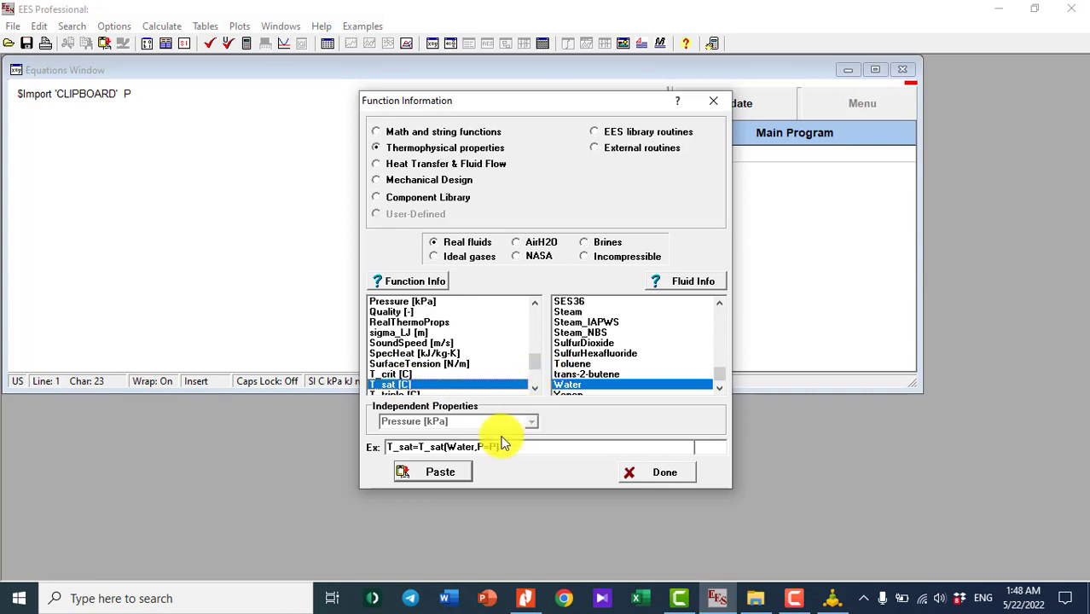
left_click(431, 475)
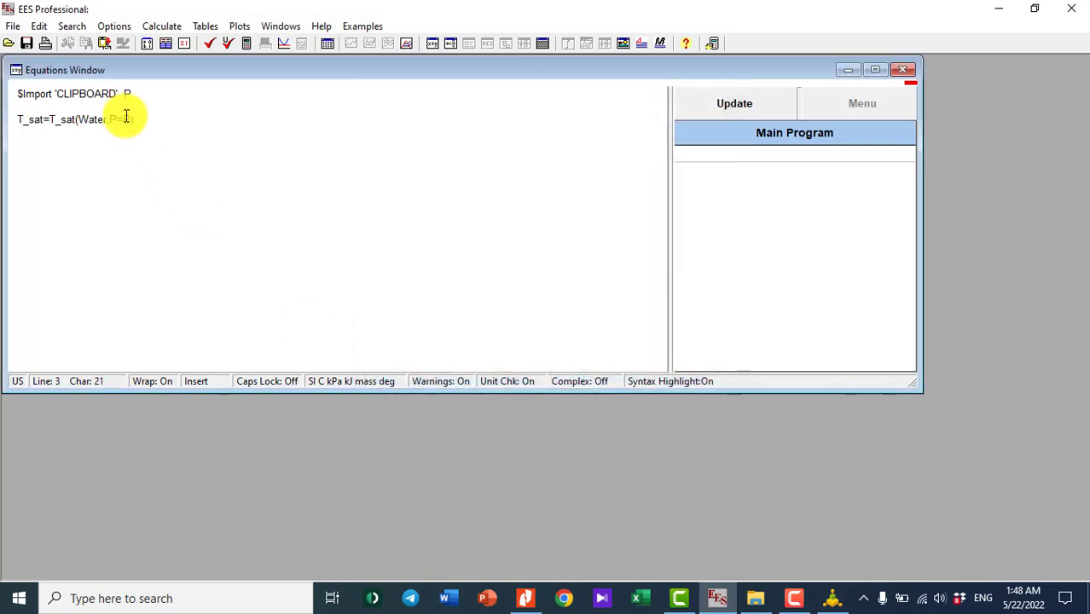
- Review the imported variable P and the T_sat equation that uses it as the pressure argument
left_click(134, 95)
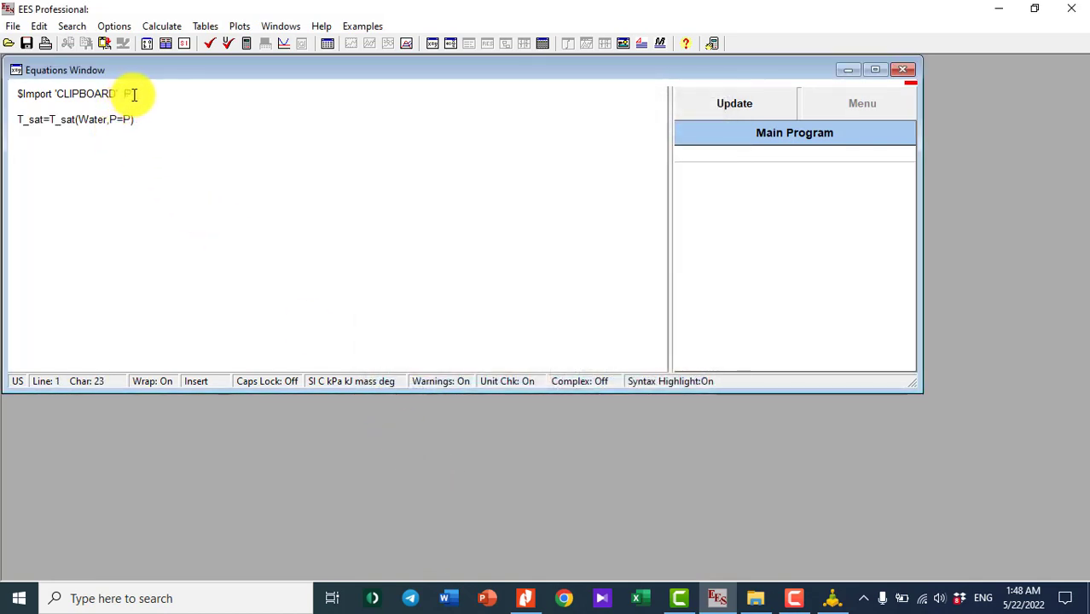
key("BackSpace")
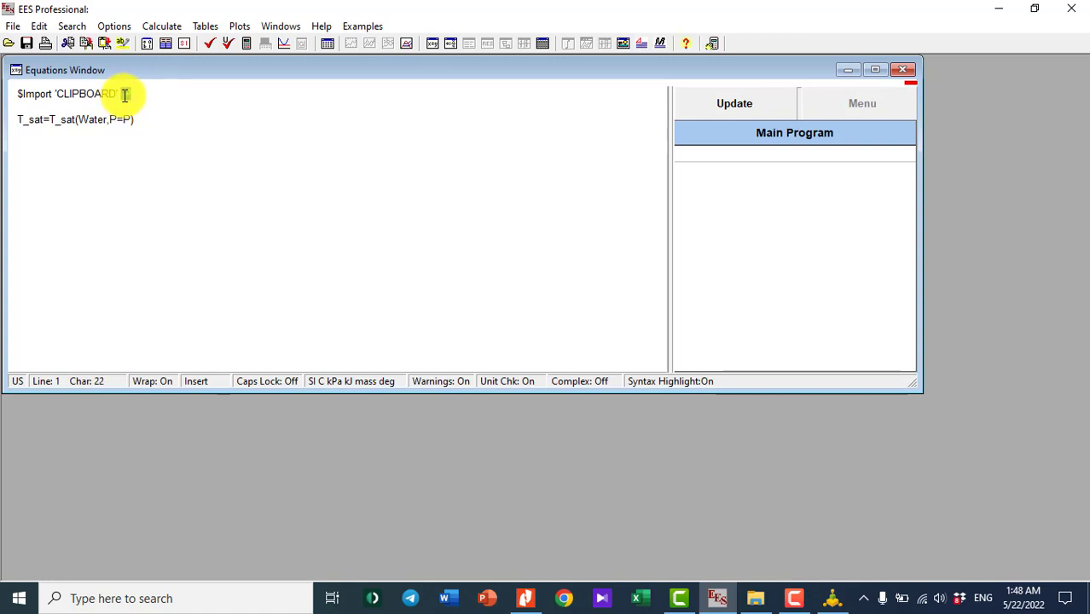
left_click_drag(109, 120, 153, 120)
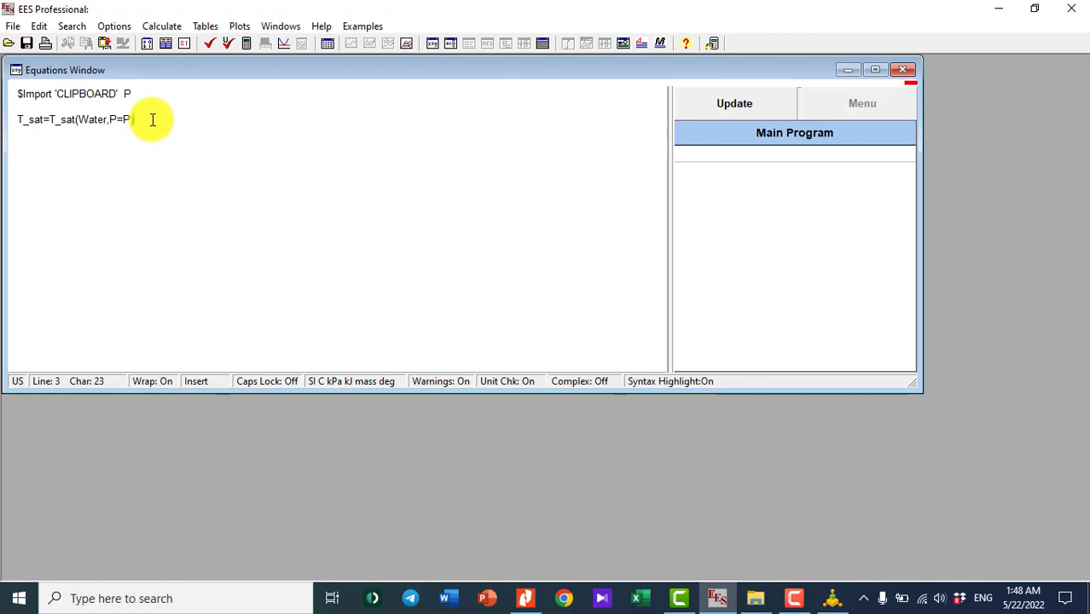
left_click(71, 136)
left_click(51, 117)
left_click(58, 114)
left_click(146, 123)
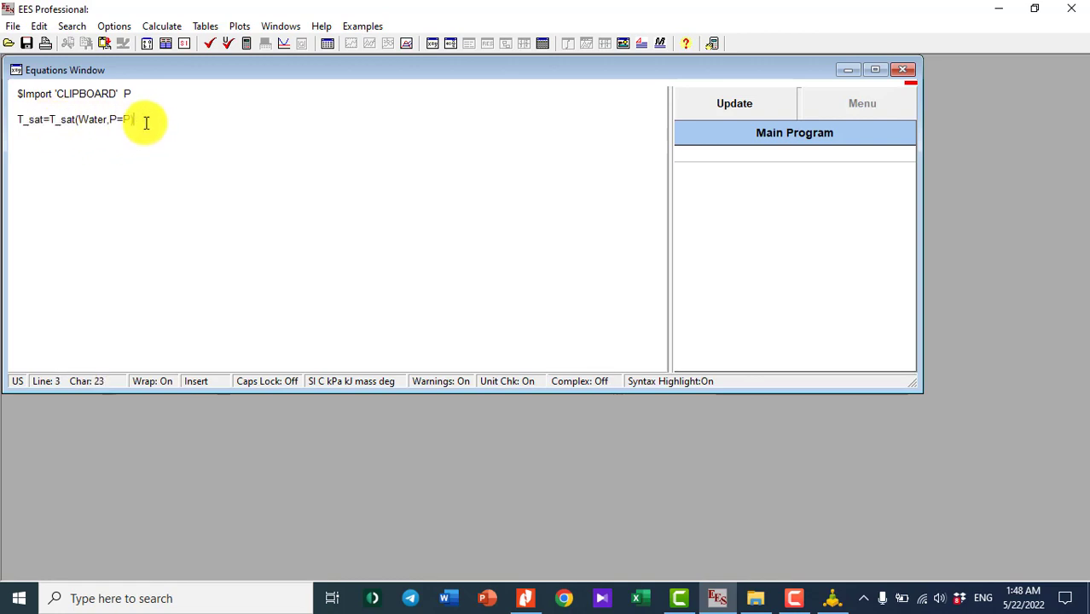
left_click_drag(109, 120, 130, 123)
left_click(32, 120)
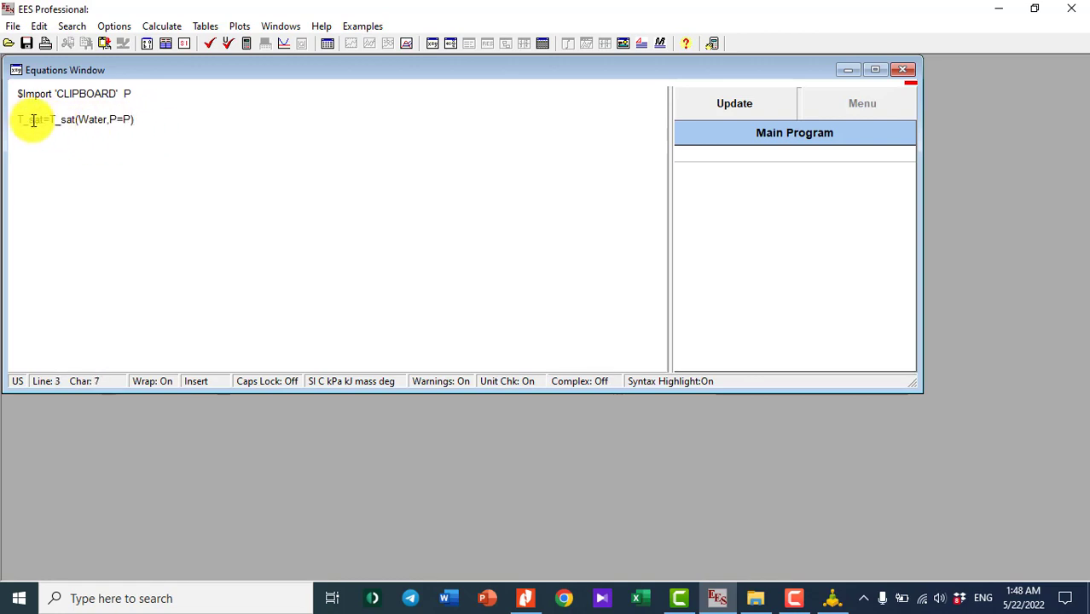
left_click(150, 122)
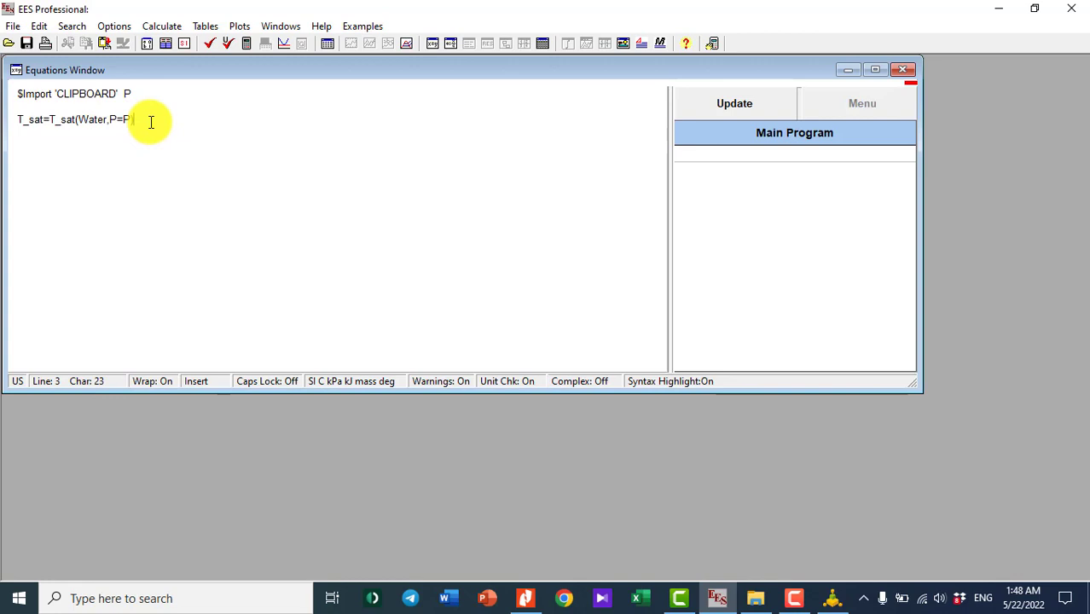
- Start a new line below the T_sat equation and look up the $Export directive's format in the help index
left_click(35, 134)
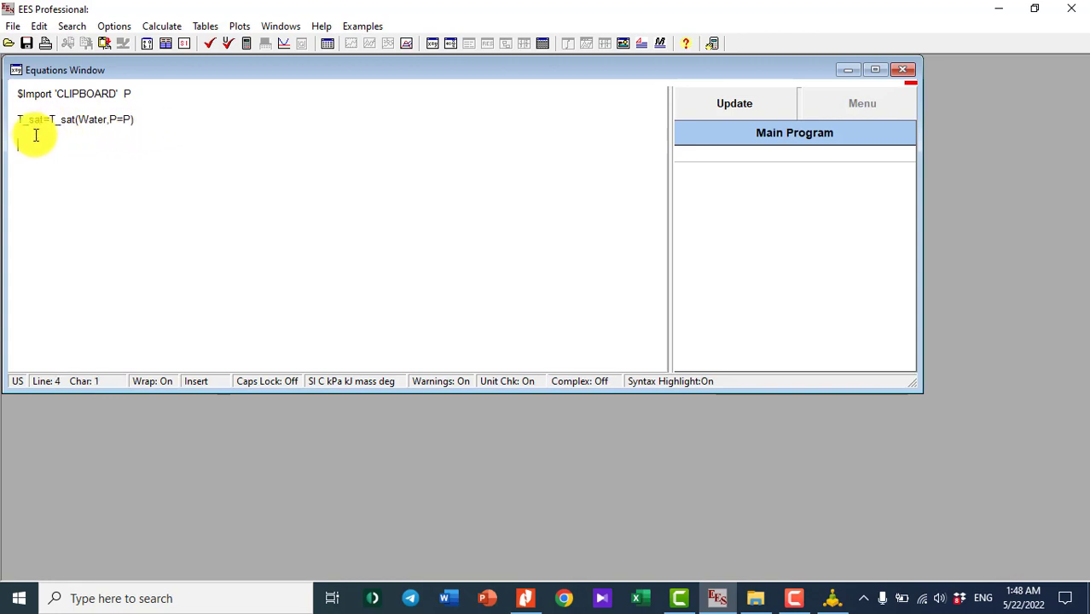
left_click(23, 143)
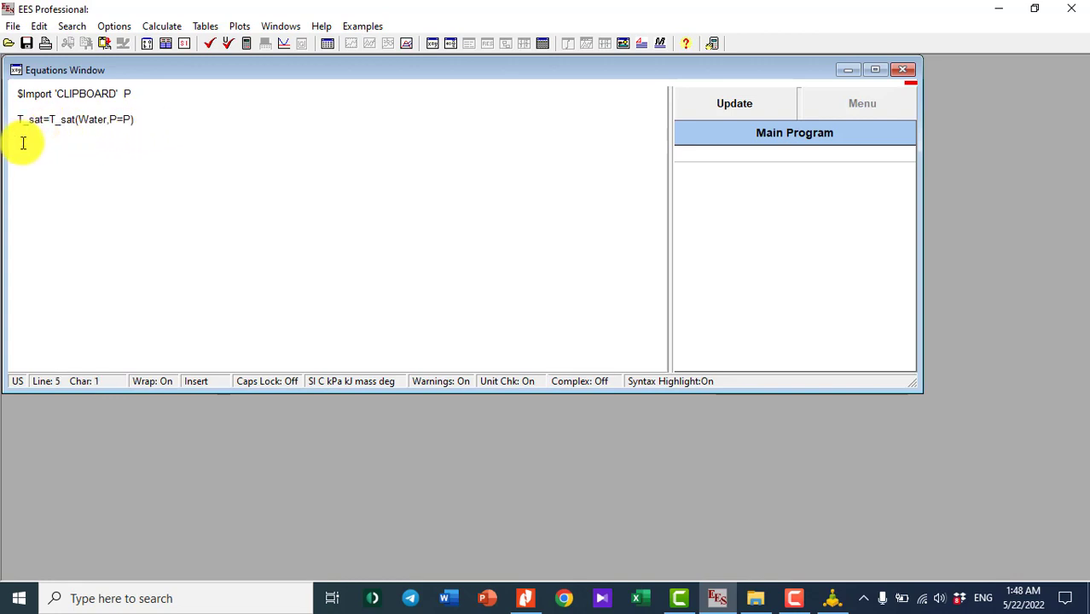
left_click(686, 43)
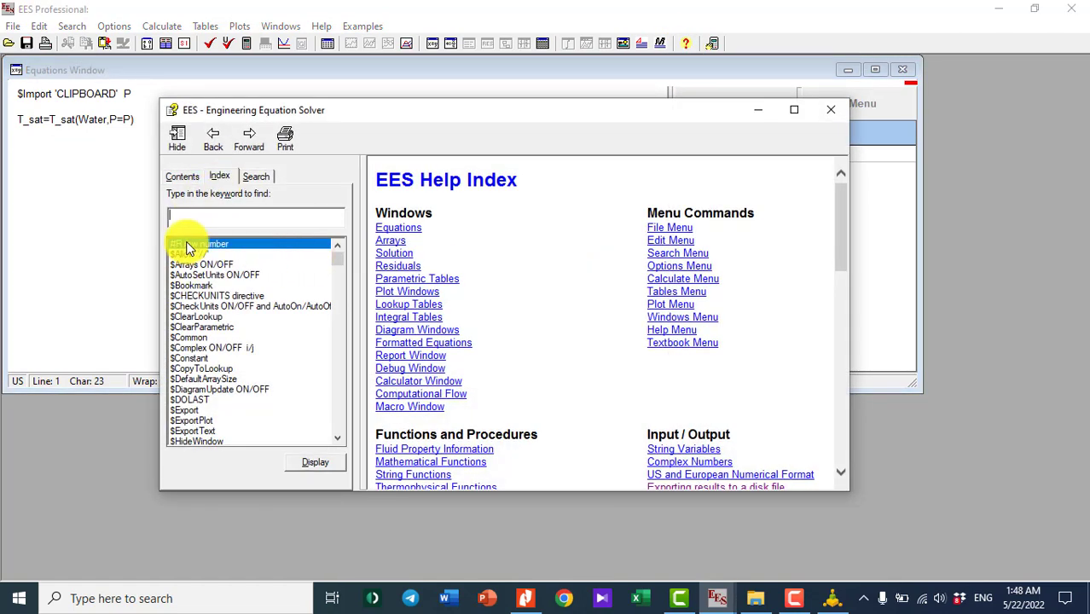
type("$")
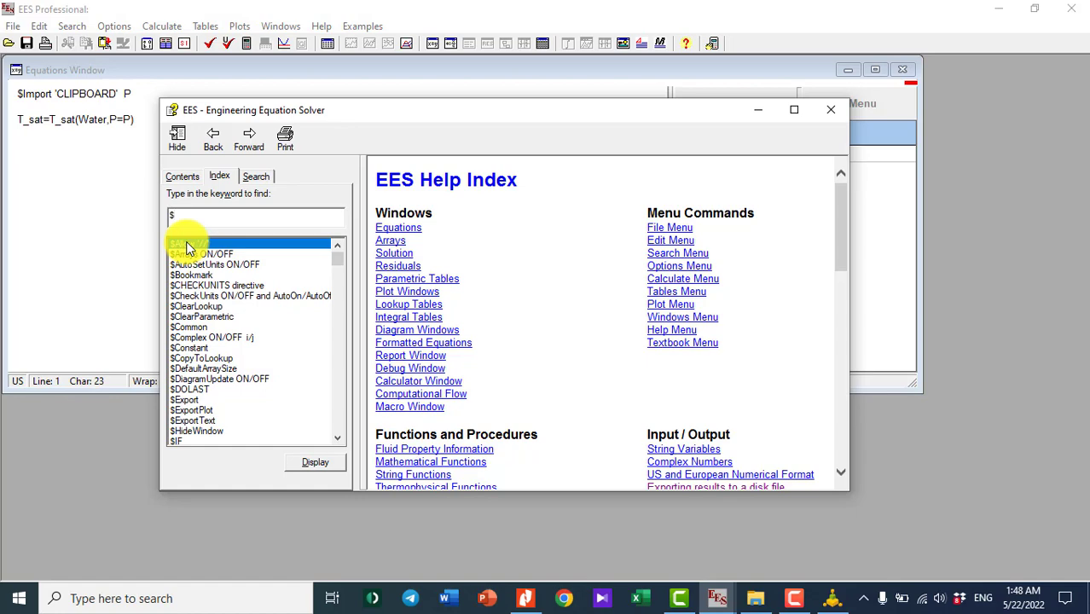
type("expo")
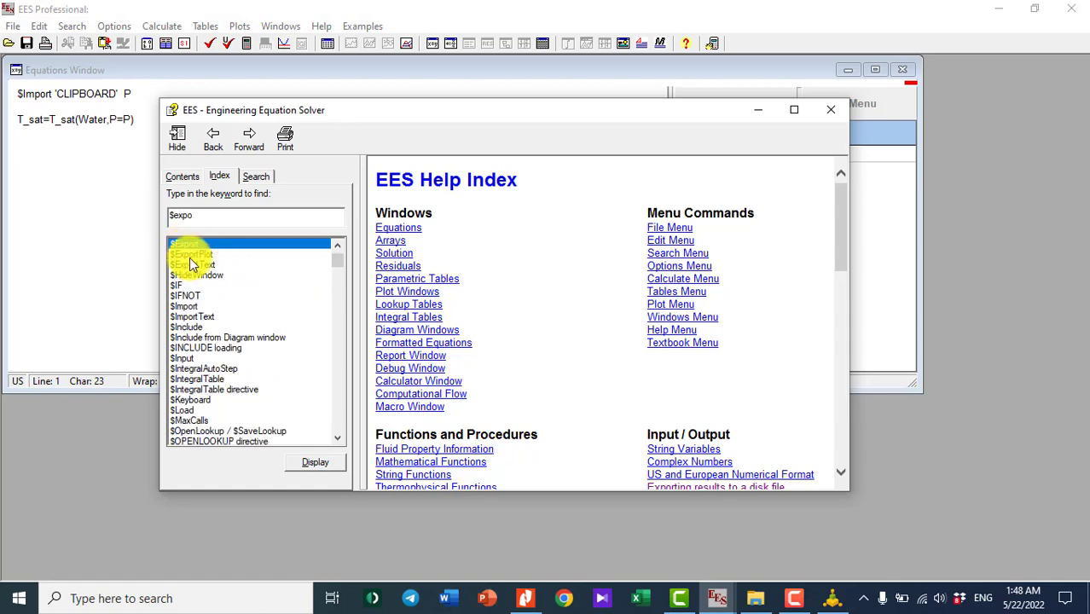
double_click(189, 250)
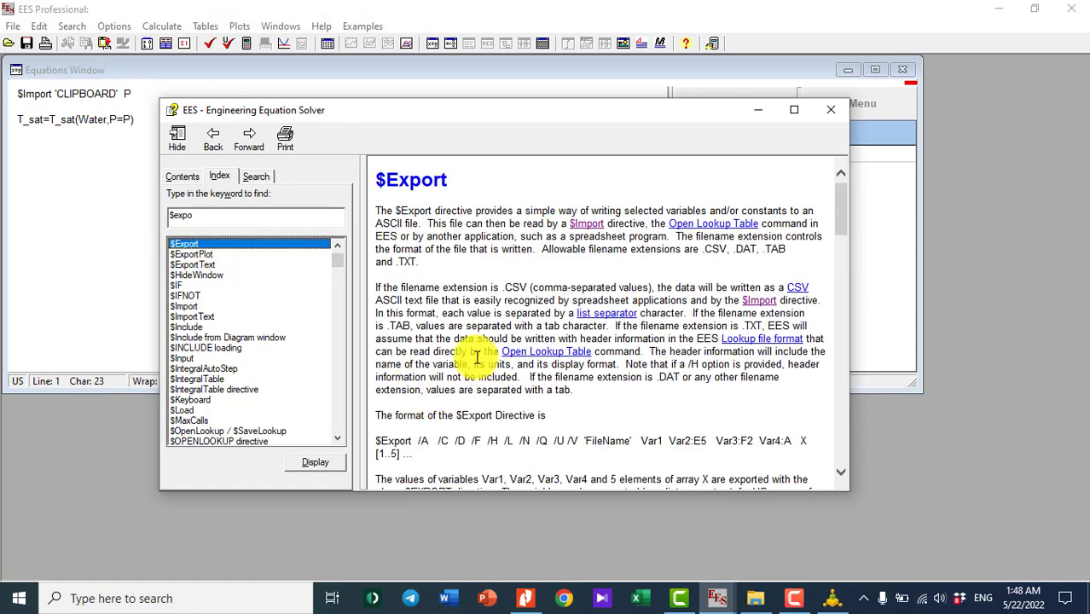
scroll(461, 360, "down", 3)
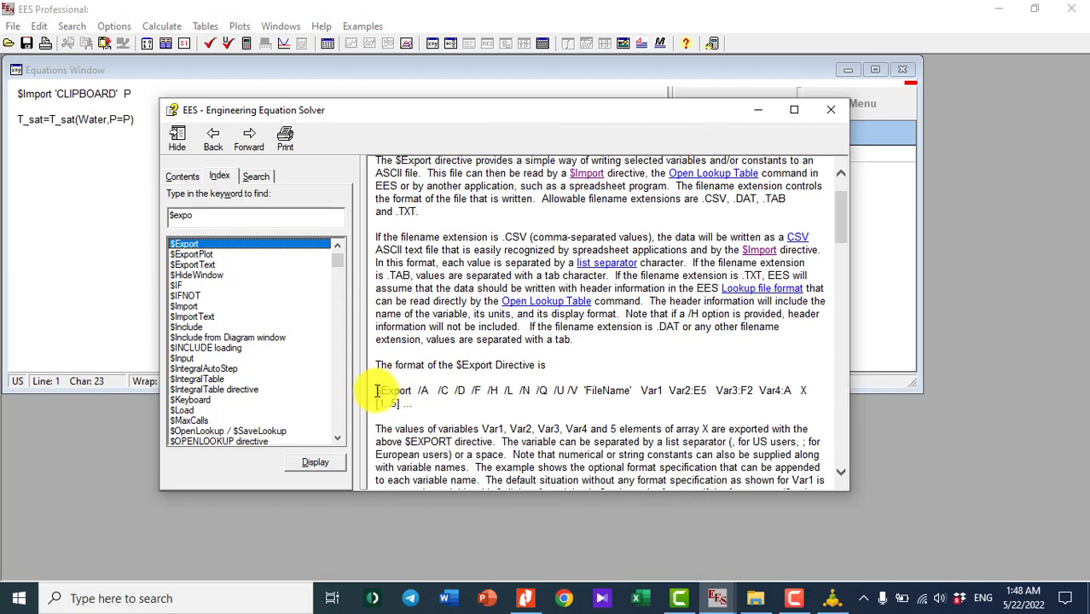
- Copy the $Export format line from the help topic into the Equations Window below the T_sat equation
left_click_drag(376, 391, 432, 408)
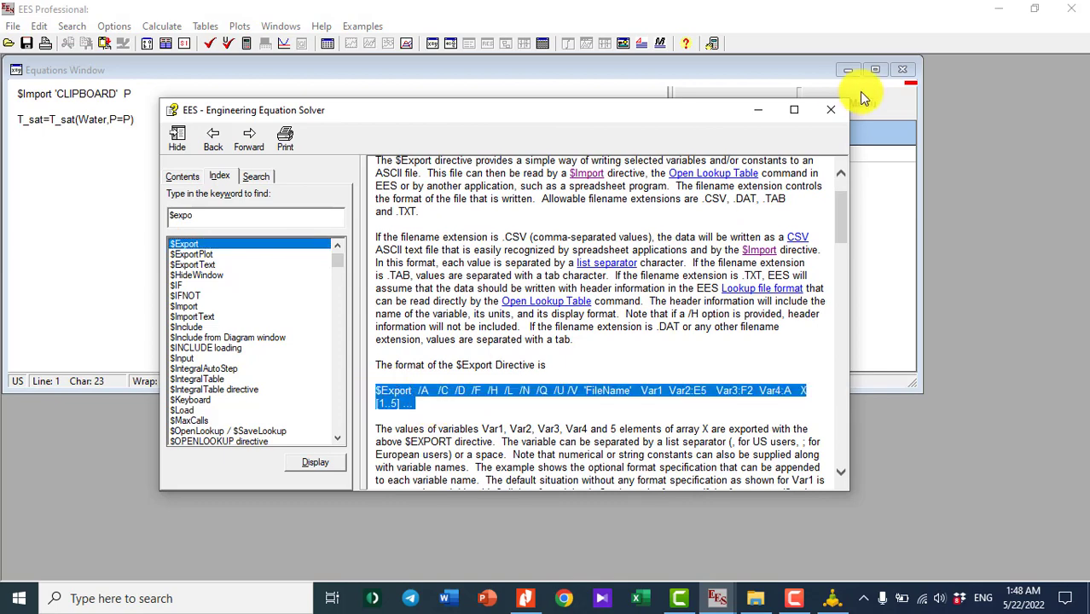
left_click(830, 109)
left_click(36, 137)
left_click(44, 177)
type("$Export /A /C /D /F /H /L /N /Q /U /V 'FileName' Var1 Var2:E5 Var3:F2 Var4:A X[1..5] ...")
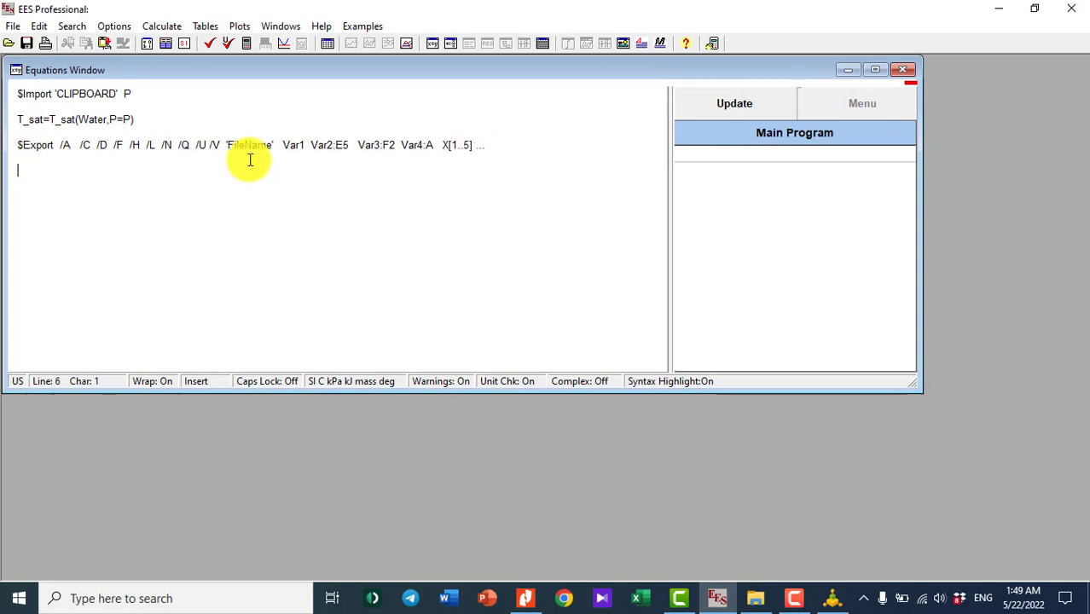
left_click(62, 150)
left_click(68, 146)
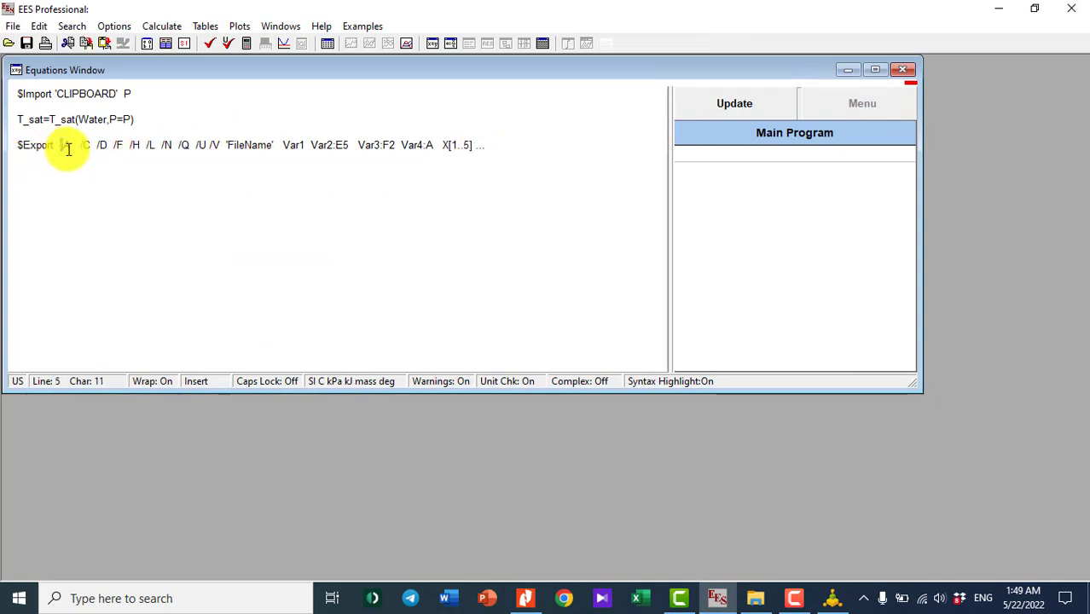
left_click(80, 145)
left_click(394, 301)
left_click(714, 593)
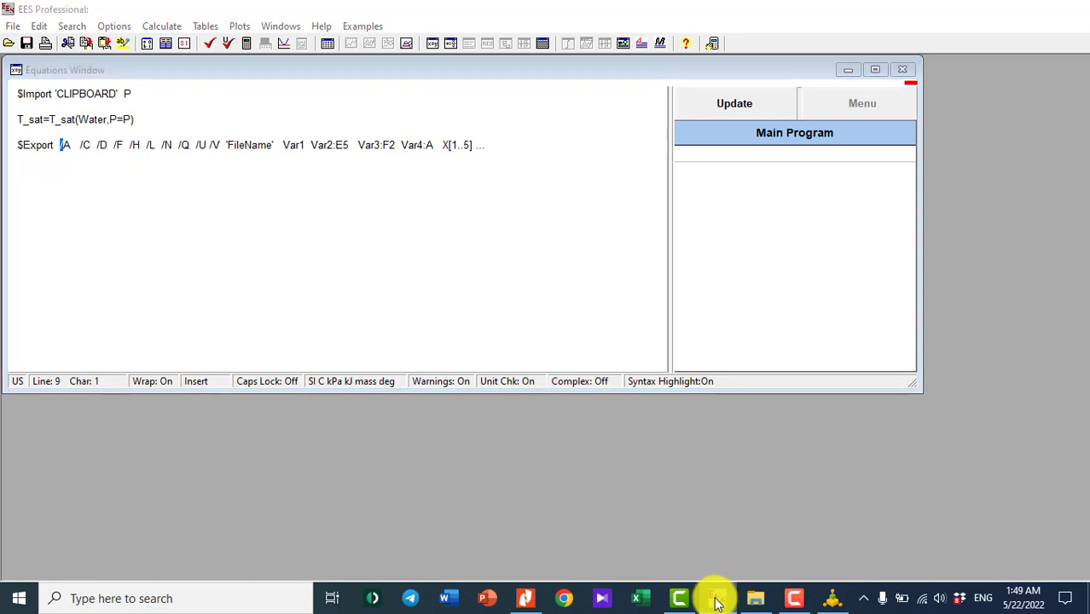
left_click(708, 597)
left_click(190, 163)
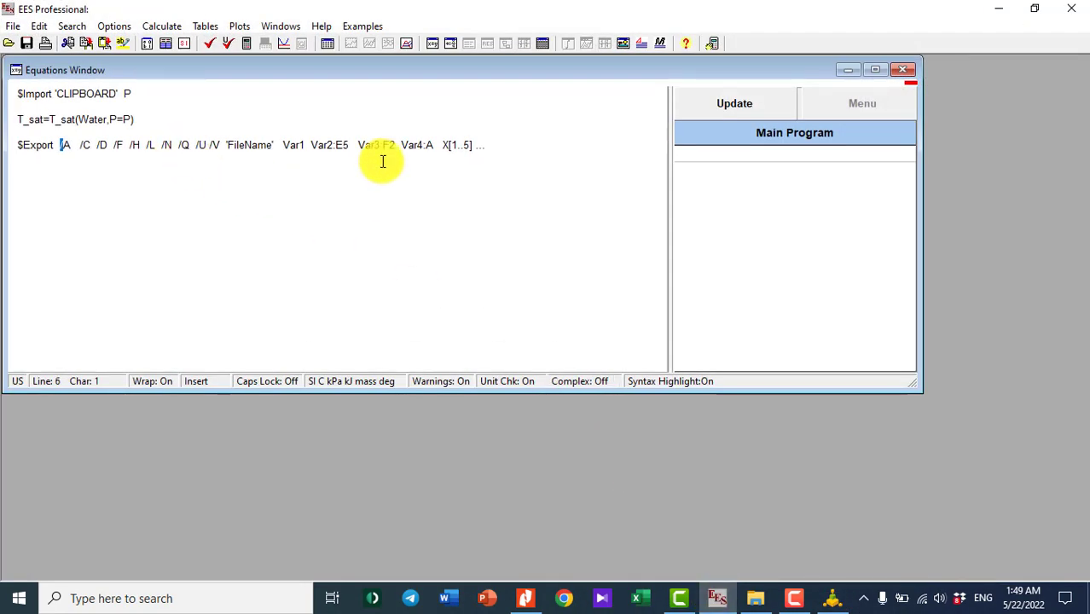
- Delete the sample variables and every option except /C from the $Export line
left_click_drag(499, 149, 285, 142)
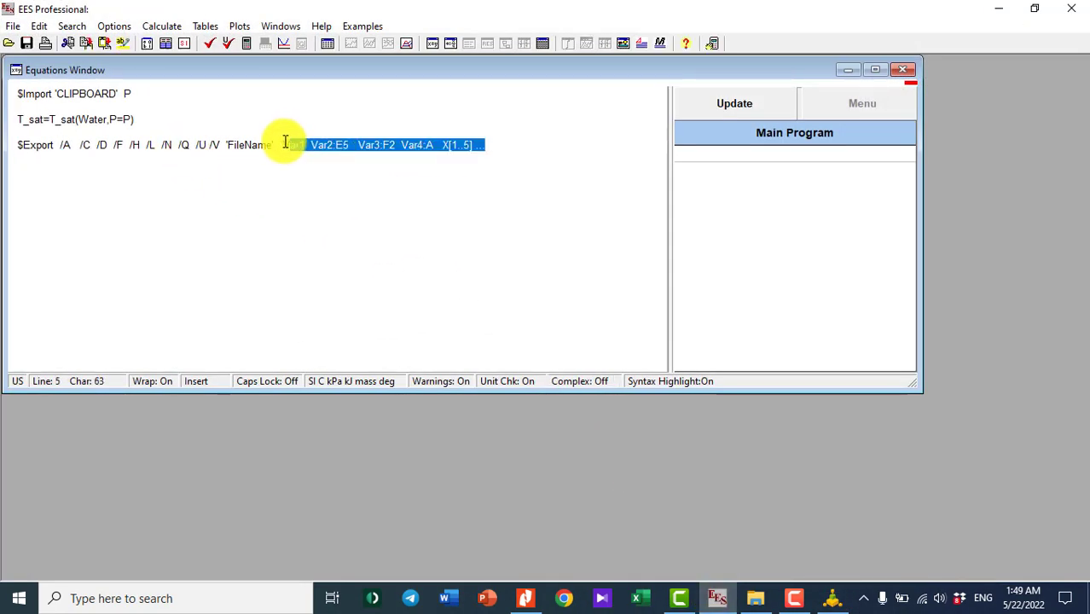
key("Delete")
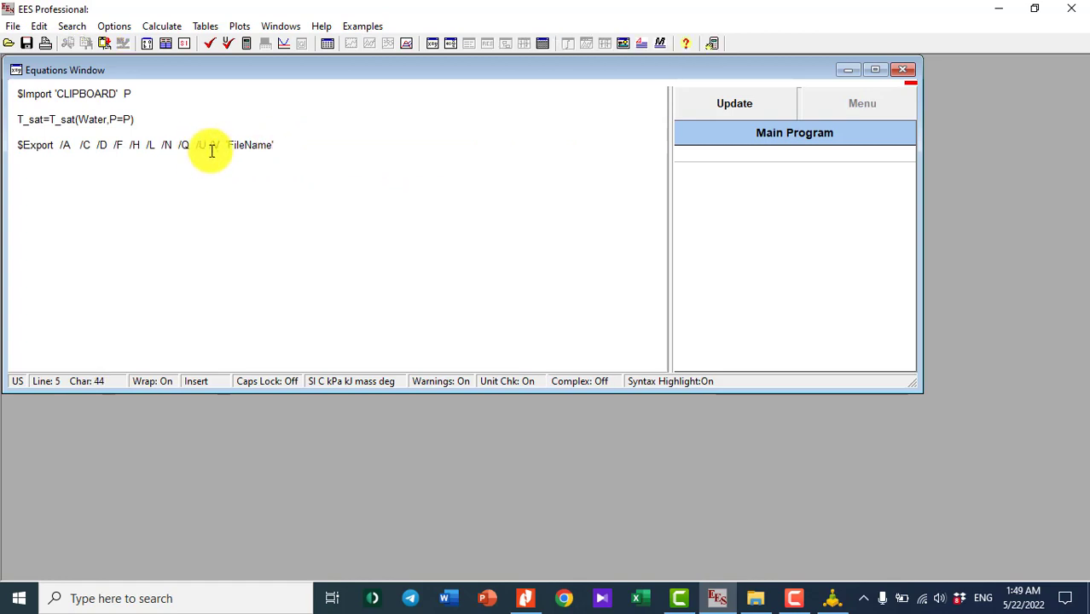
left_click_drag(224, 143, 105, 153)
key("Delete")
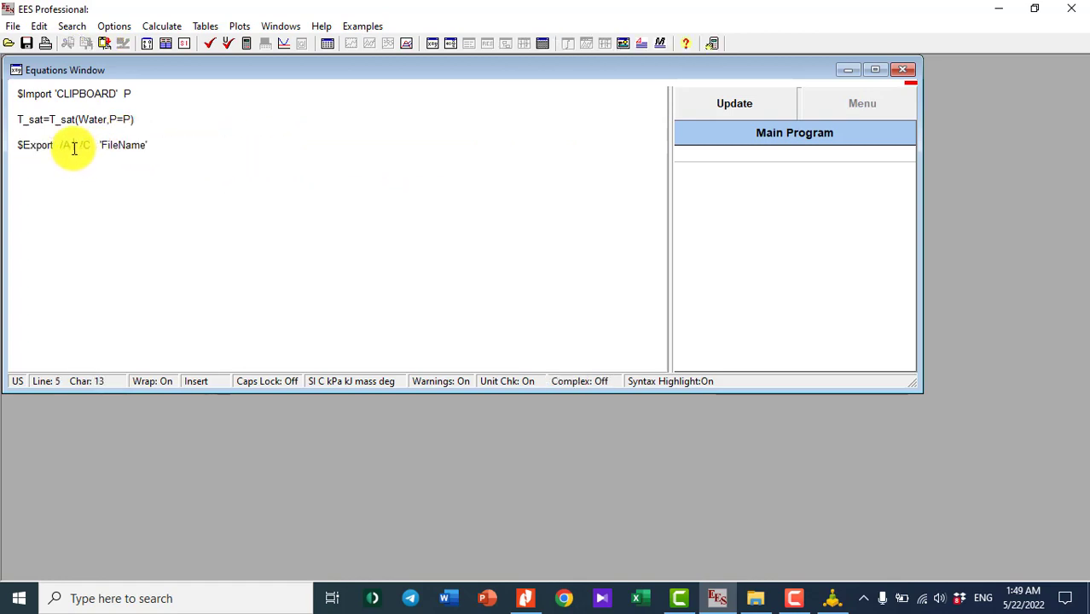
double_click(67, 146)
key("Delete")
left_click(110, 173)
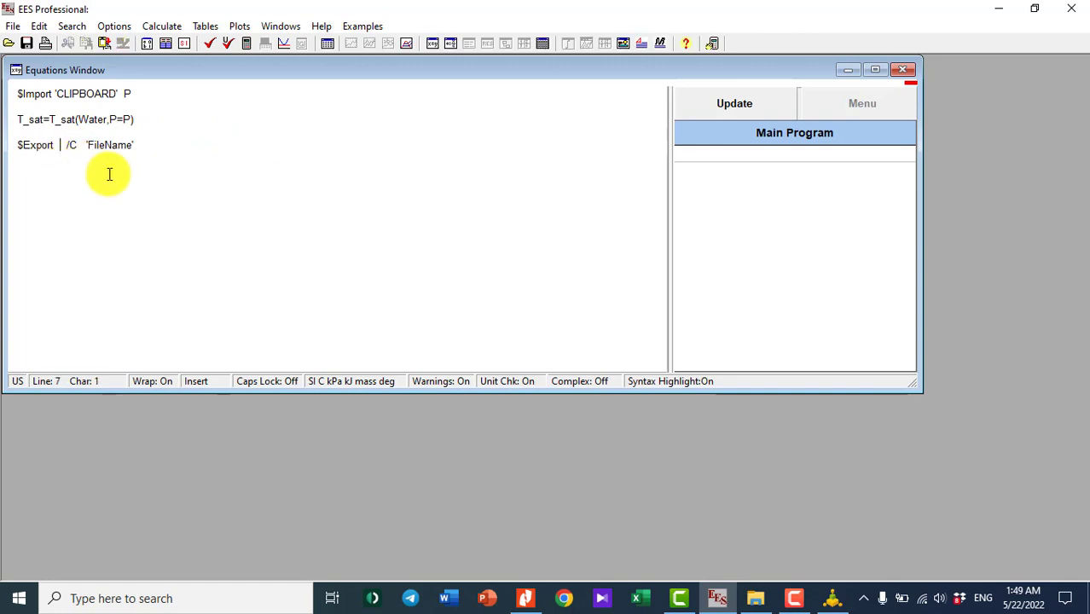
left_click(116, 180)
left_click(69, 145)
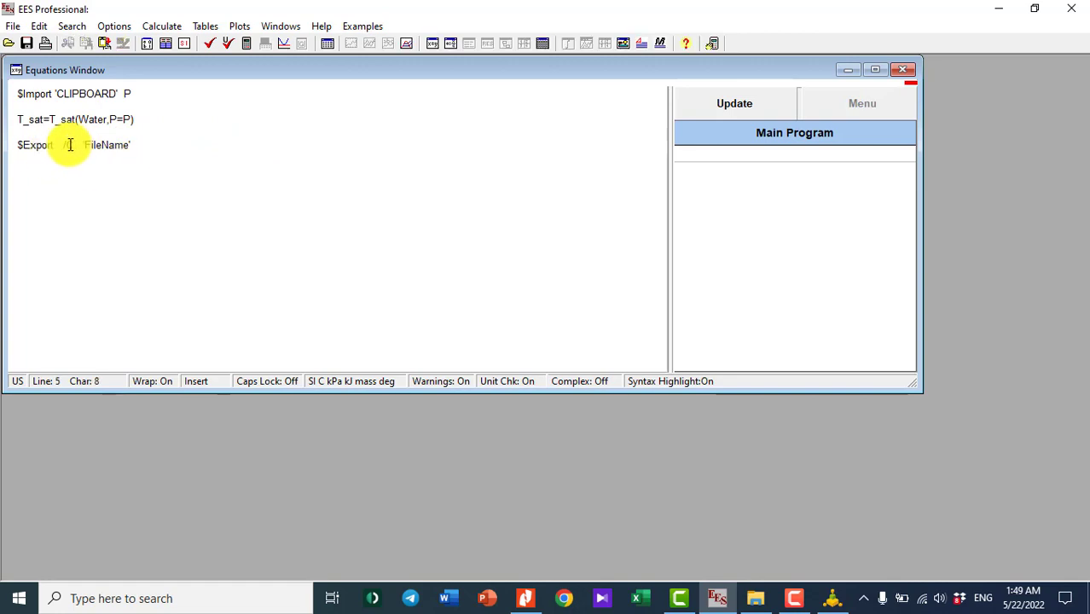
type("C")
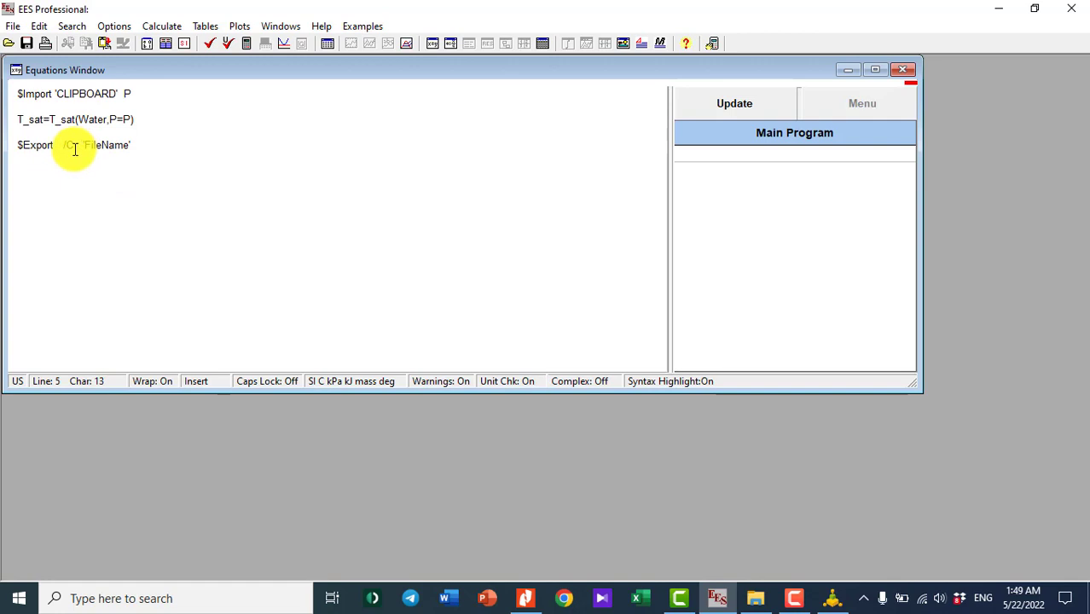
left_click(82, 151)
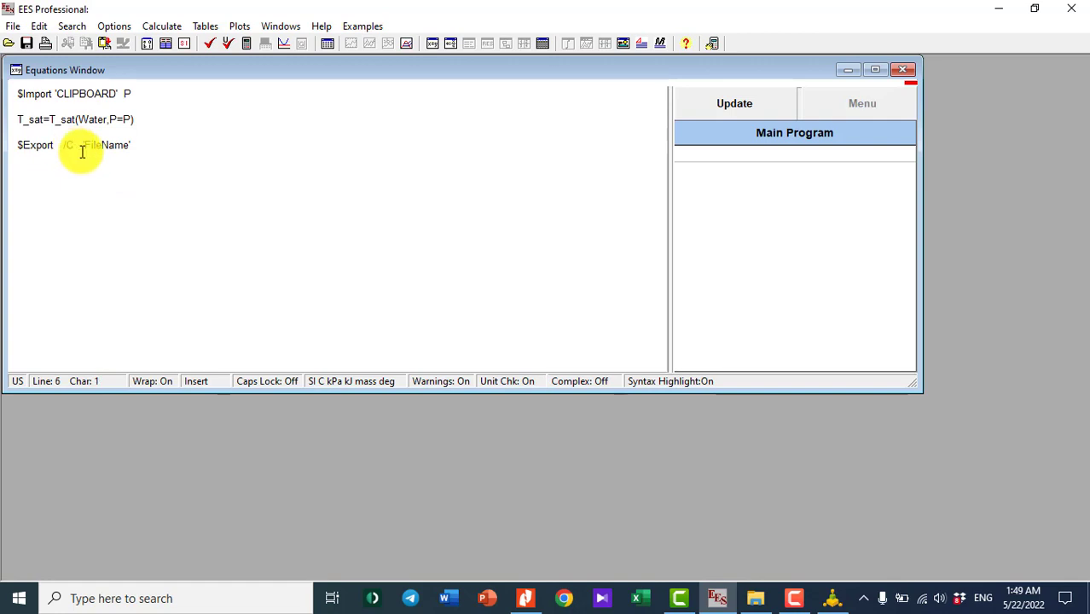
- Replace the file name in the $Export line with CLIPBOARD
left_click(129, 145)
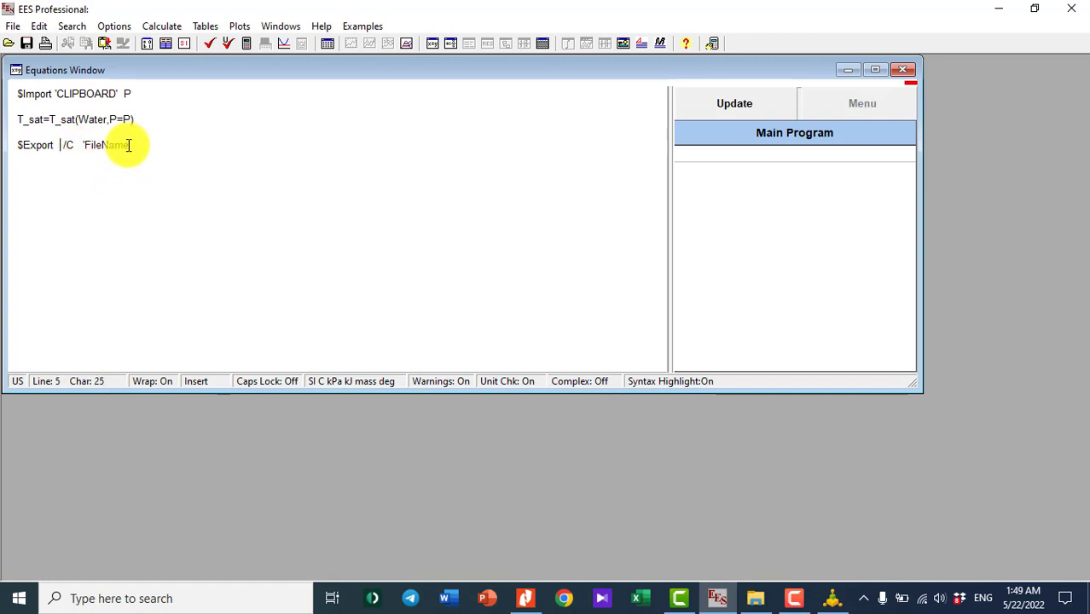
left_click(144, 171)
key("BackSpace")
key("BackSpace")
key("BackSpace")
key("BackSpace")
key("BackSpace")
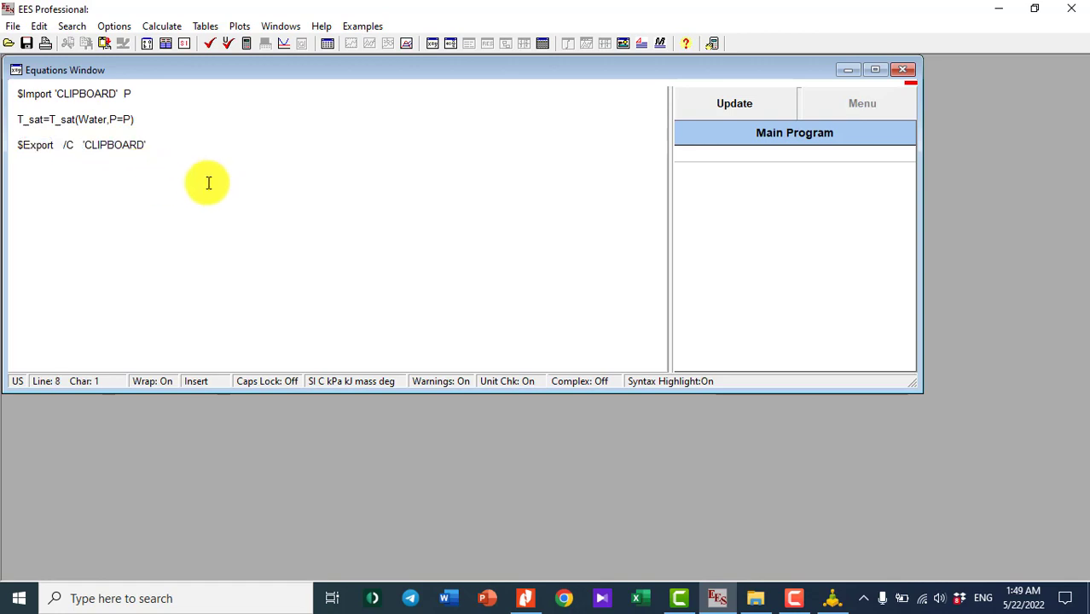
- Copy the variable name T_sat from the equation and add it after 'CLIPBOARD' in the $Export line
left_click(161, 148)
key("Left")
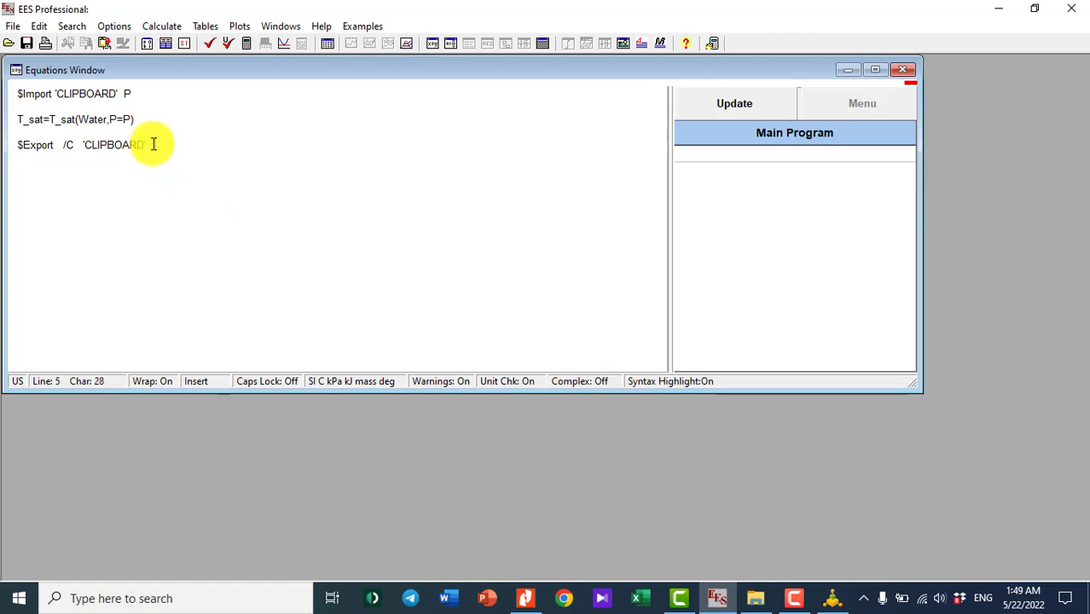
left_click(29, 119)
left_click_drag(18, 119, 44, 122)
key("ctrl+c")
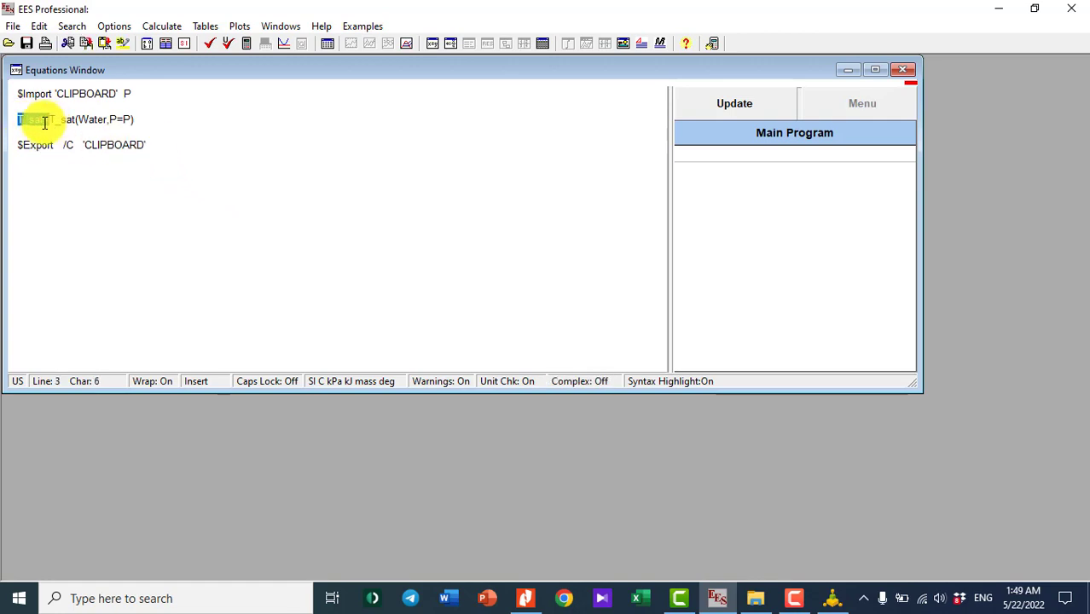
left_click(153, 135)
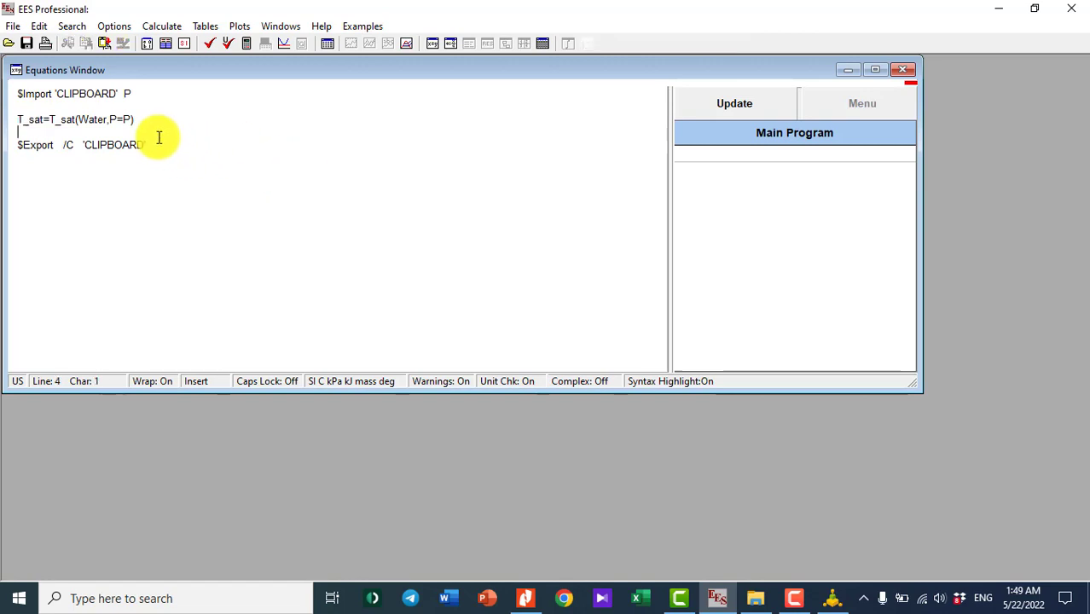
left_click(165, 149)
key("ctrl+v")
- Add the comment "100" below the $Export line and copy its value 100 to the clipboard as a test pressure
key("Return")
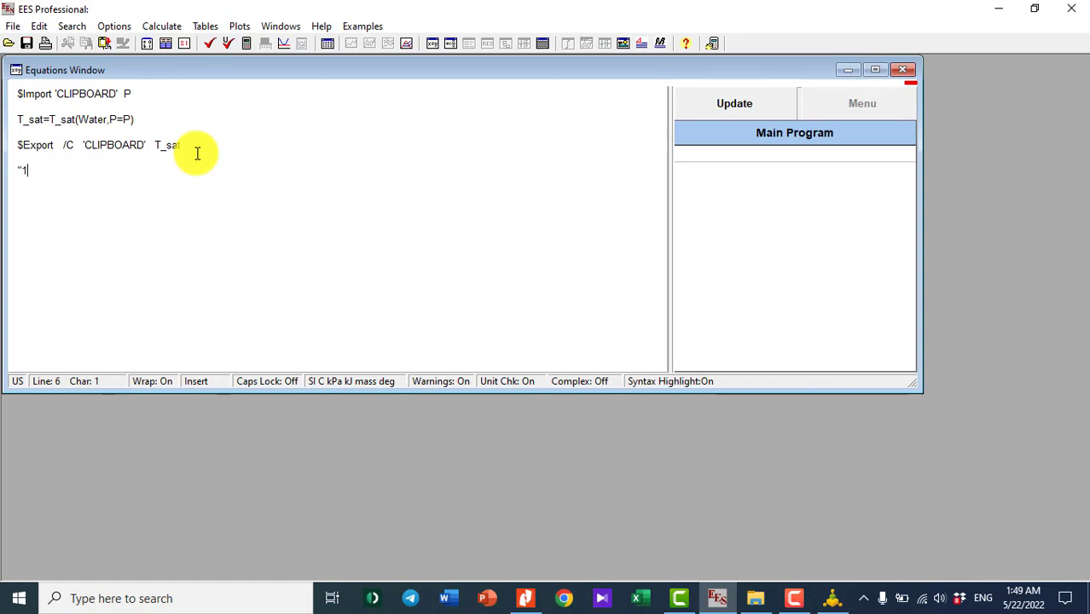
left_click(40, 172)
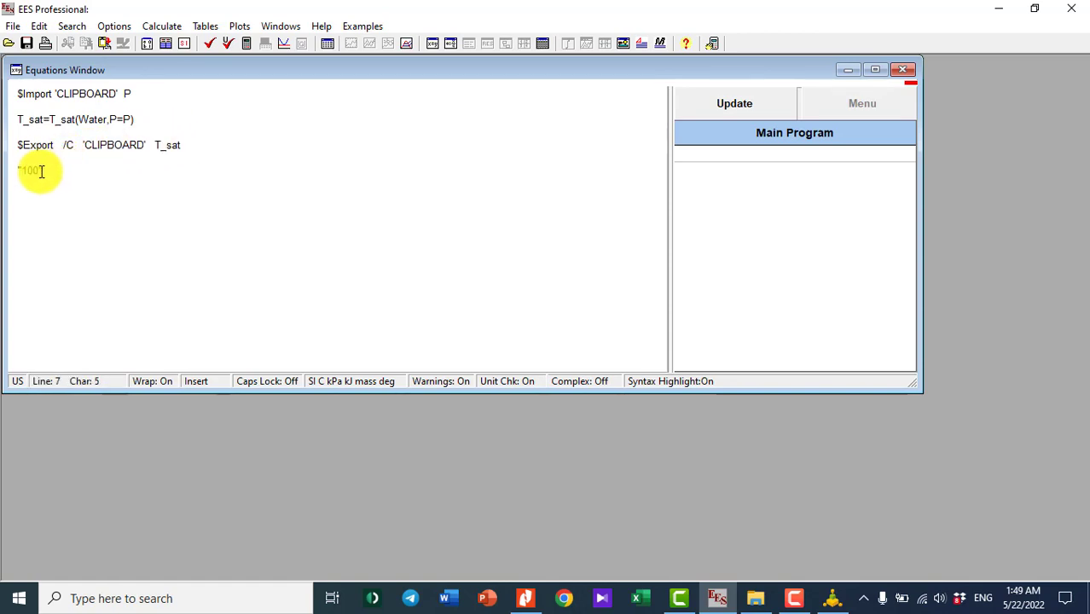
double_click(29, 171)
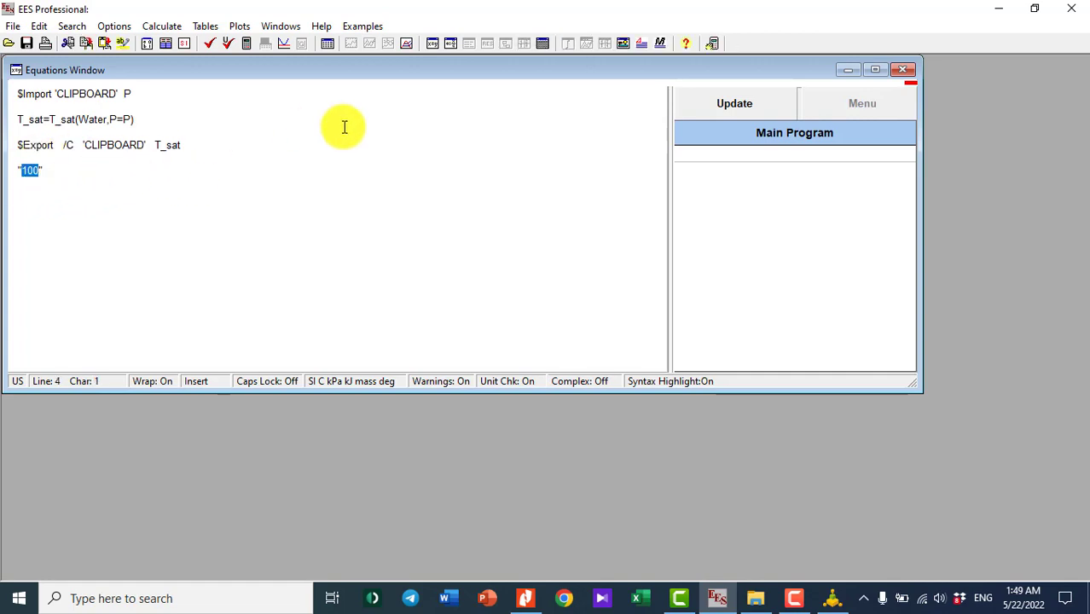
key("ctrl+c")
- Solve the program to test the clipboard import and export, and close the Solution window
left_click(247, 46)
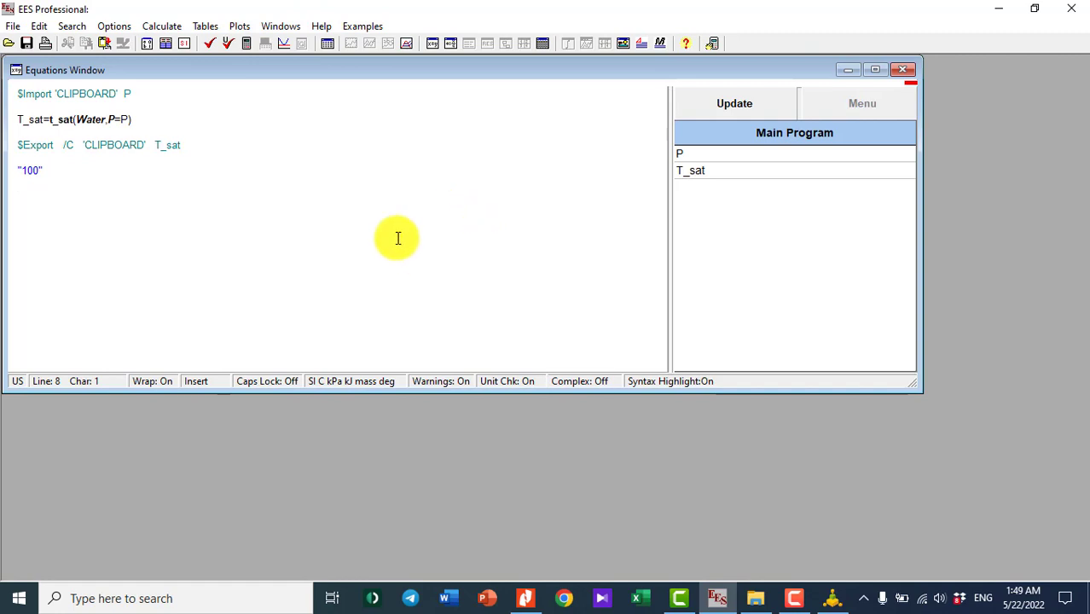
left_click(246, 46)
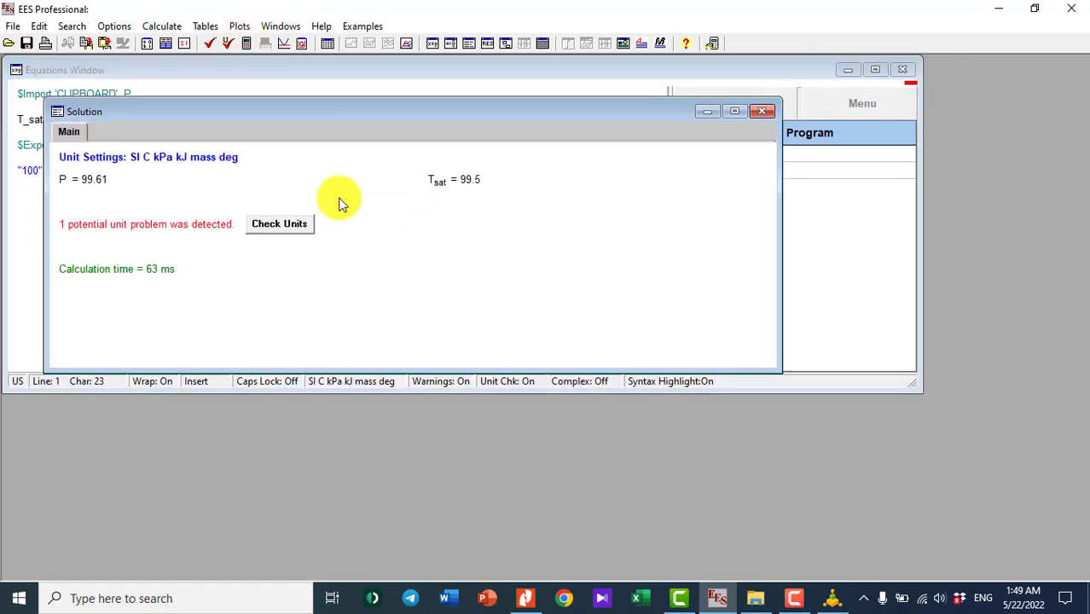
left_click(762, 112)
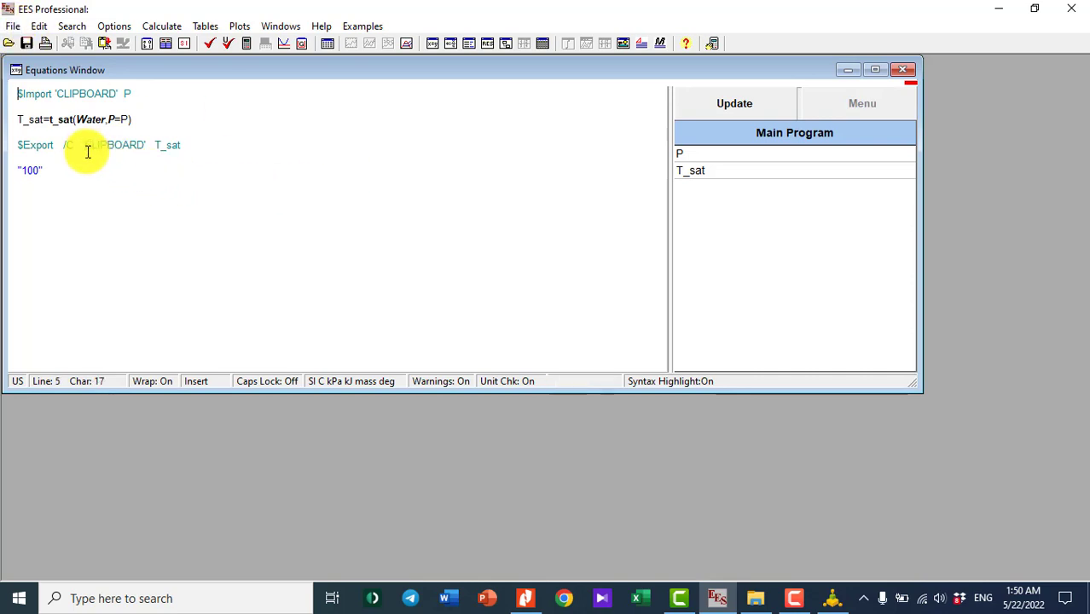
- Save the program as Test.EES in folder 2 of the Desktop's EES-TRNSYS folder
left_click(13, 25)
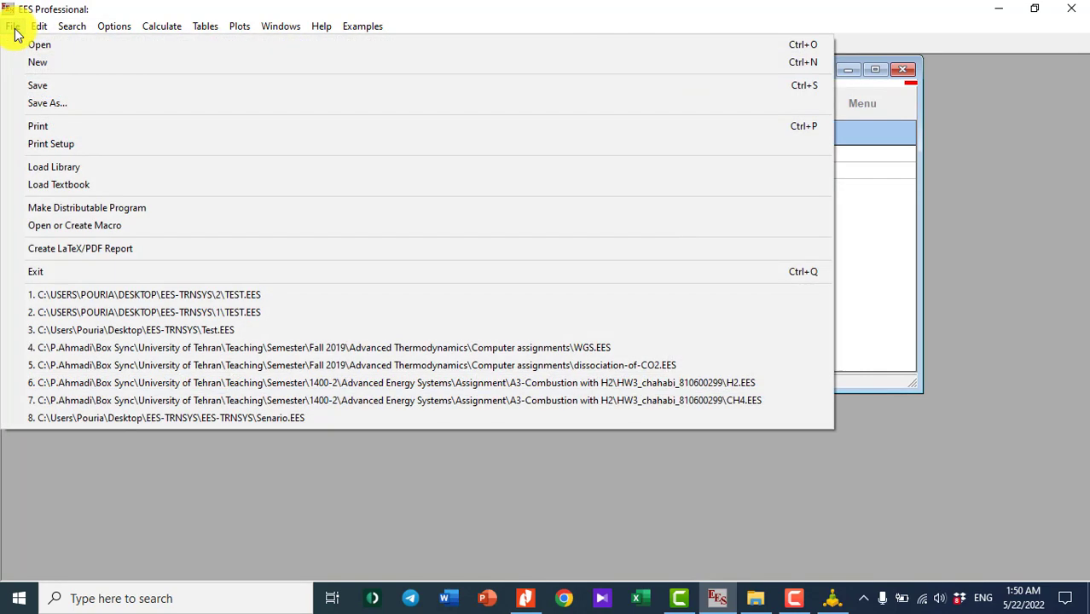
left_click(59, 106)
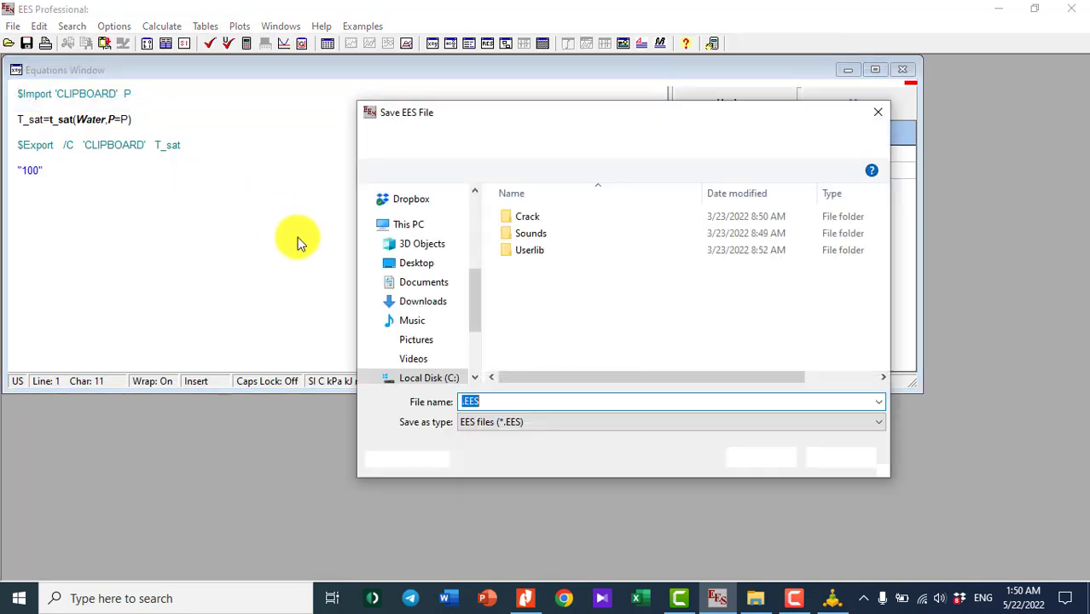
left_click_drag(479, 298, 480, 175)
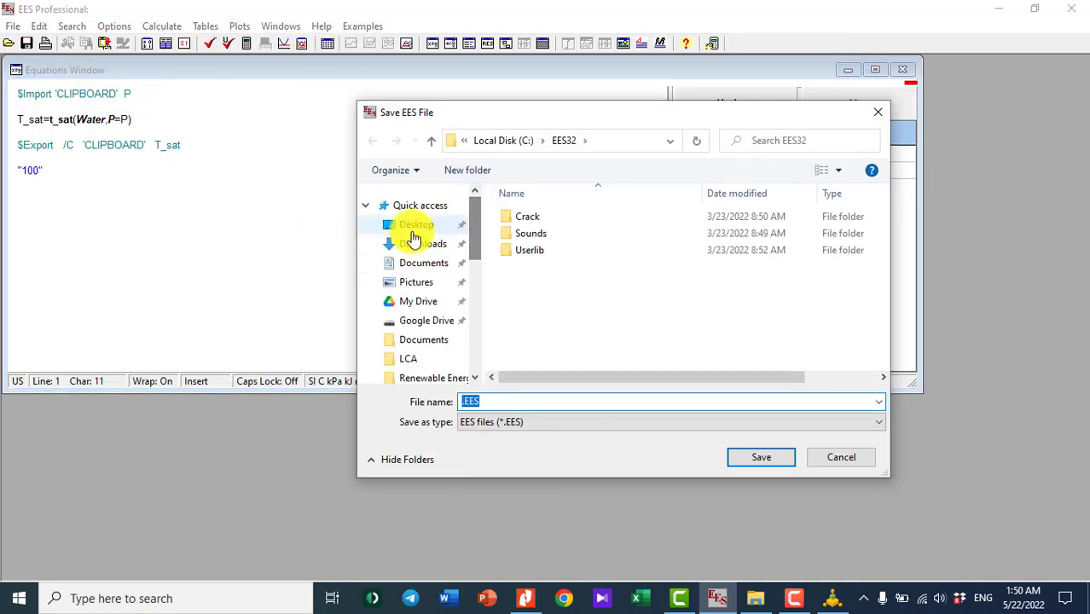
double_click(536, 249)
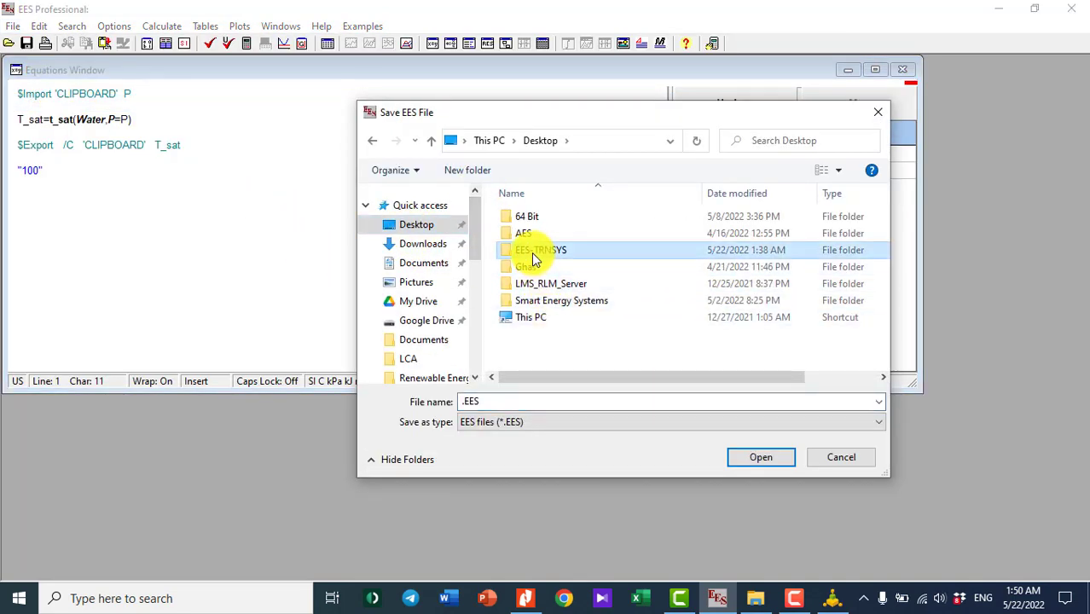
double_click(512, 232)
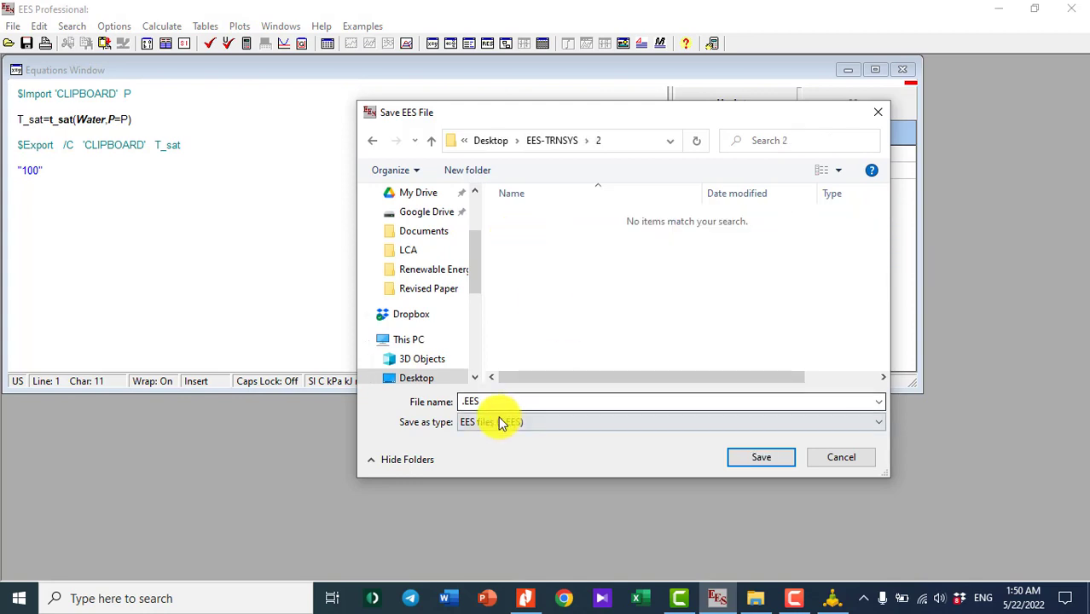
left_click(462, 404)
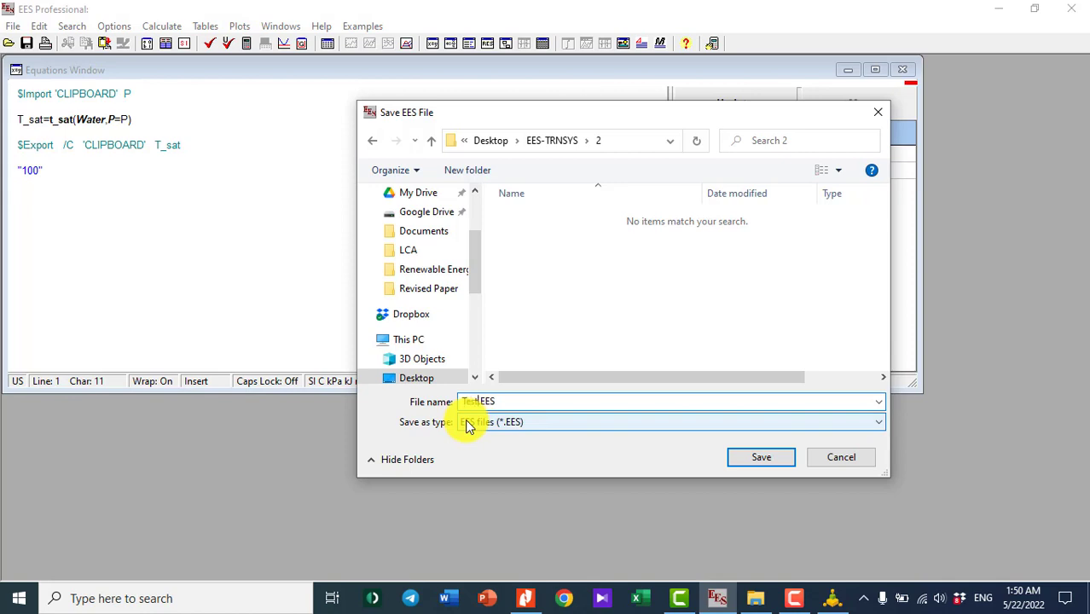
left_click(759, 460)
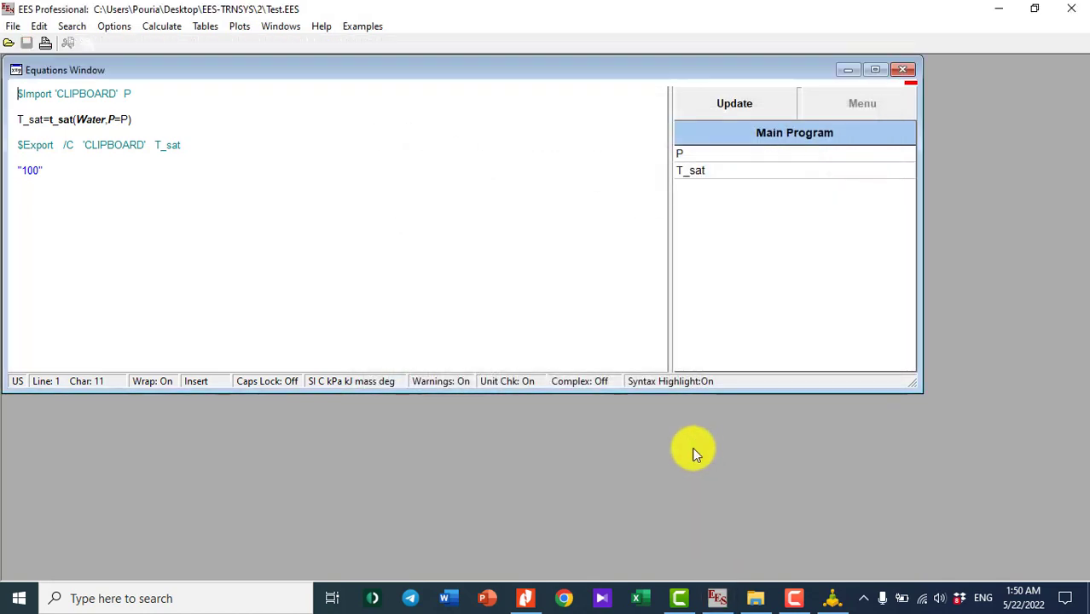
left_click(92, 200)
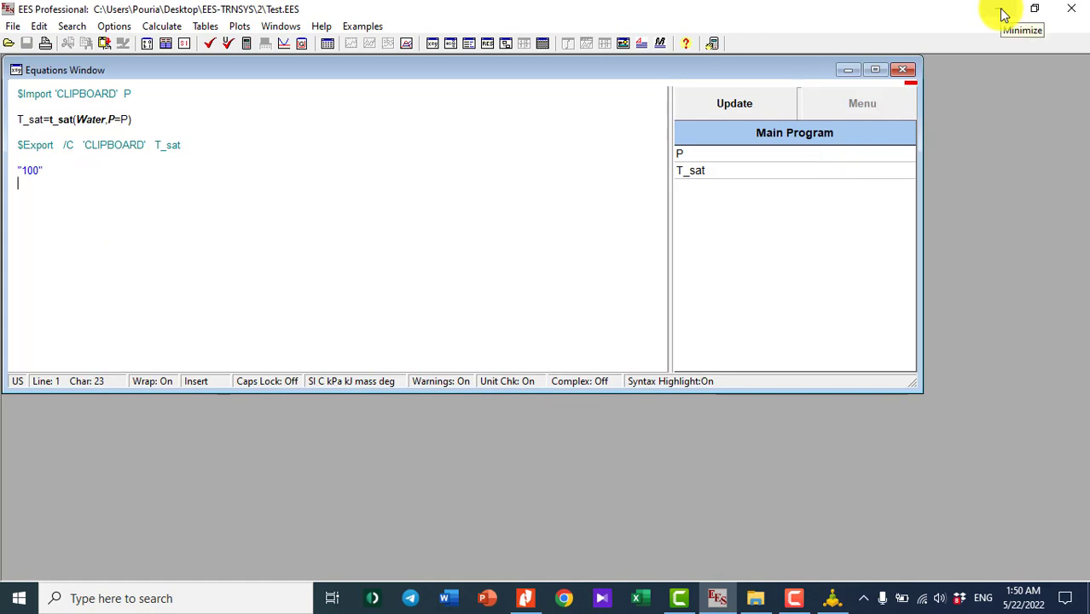
- Switch to TRNSYS Simulation Studio and rename the Type66a component as EES
left_click(1004, 14)
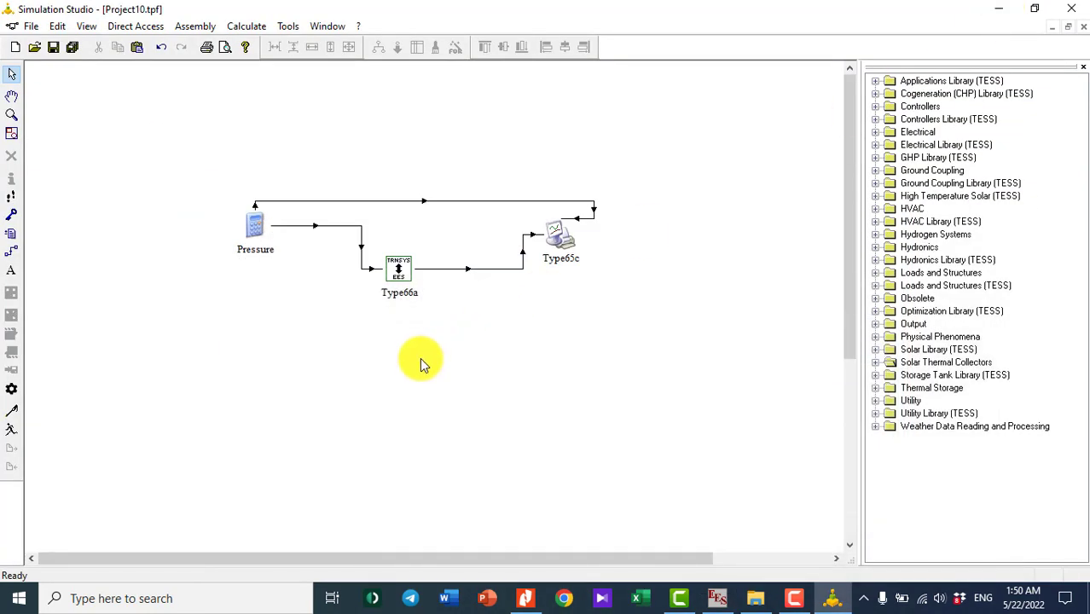
left_click(404, 294)
left_click(408, 294)
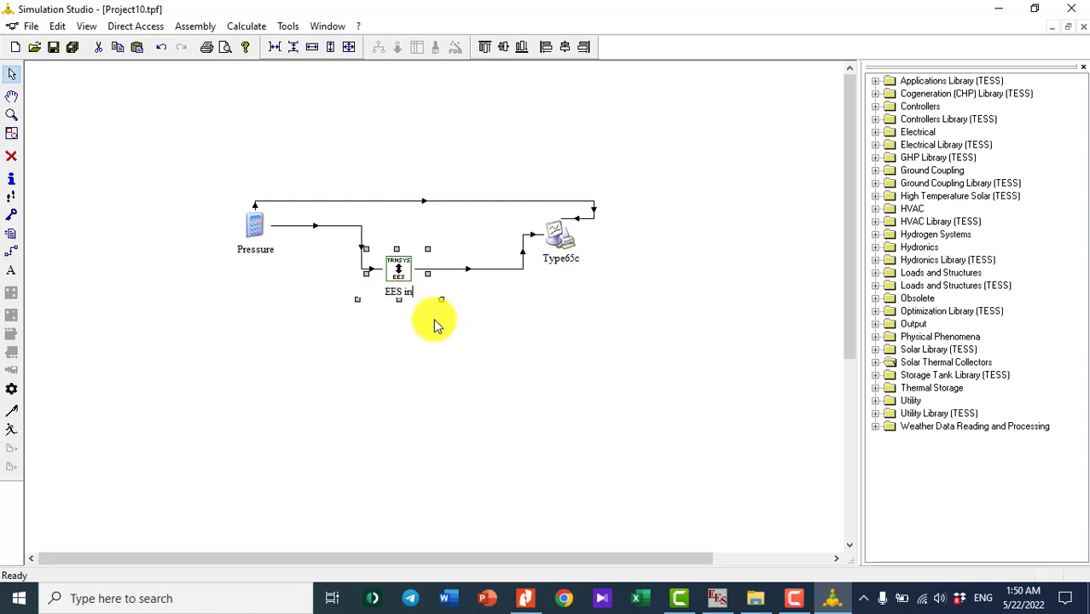
left_click(435, 324)
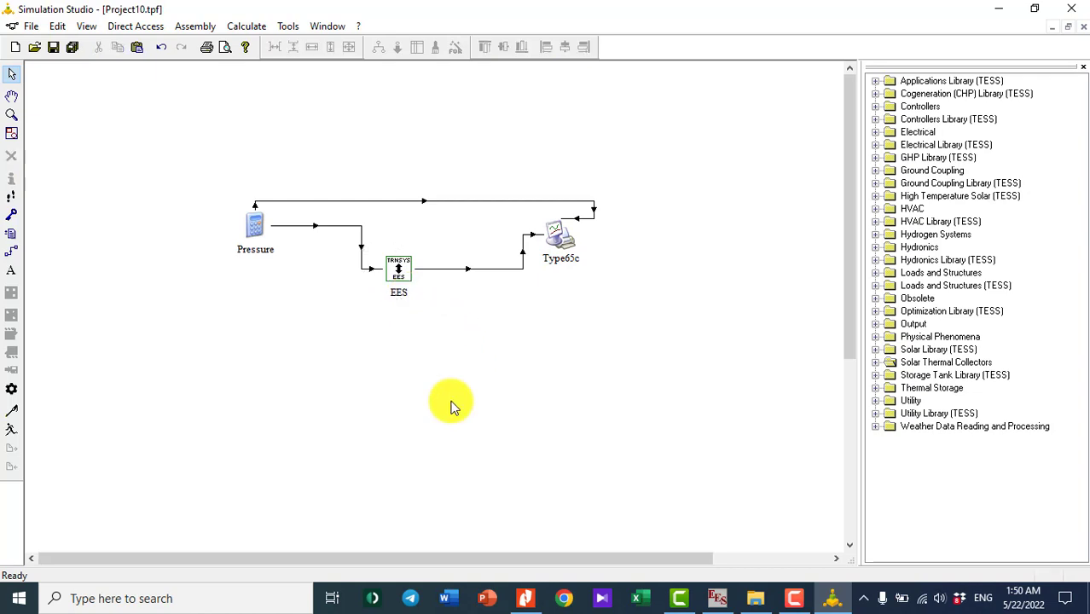
- Open the EES component and examine its parameters, the Input mode description, the required number of inputs and the list of outputs
double_click(398, 272)
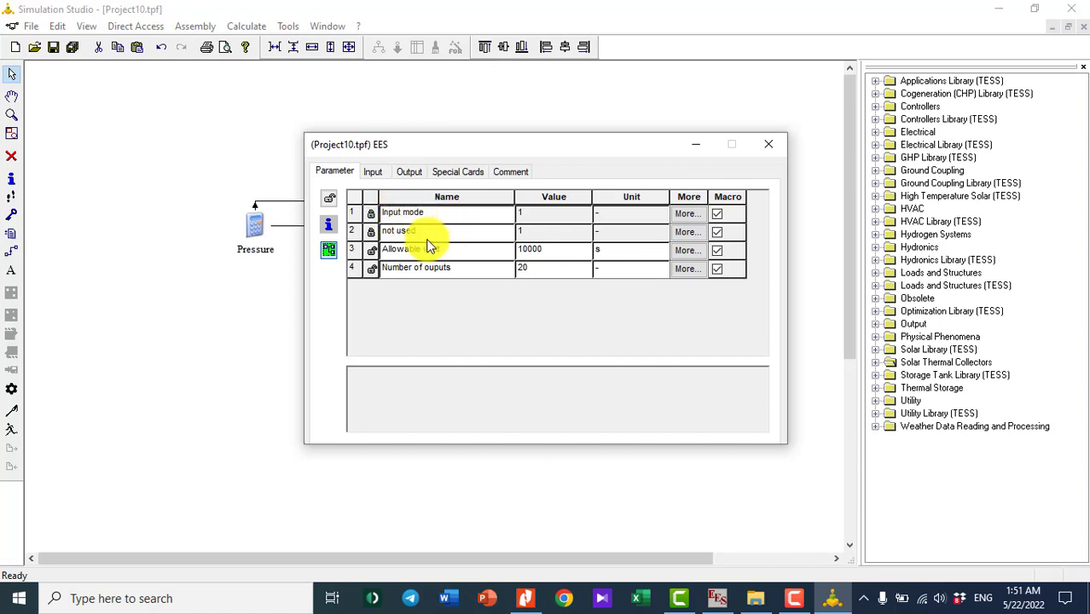
left_click(684, 216)
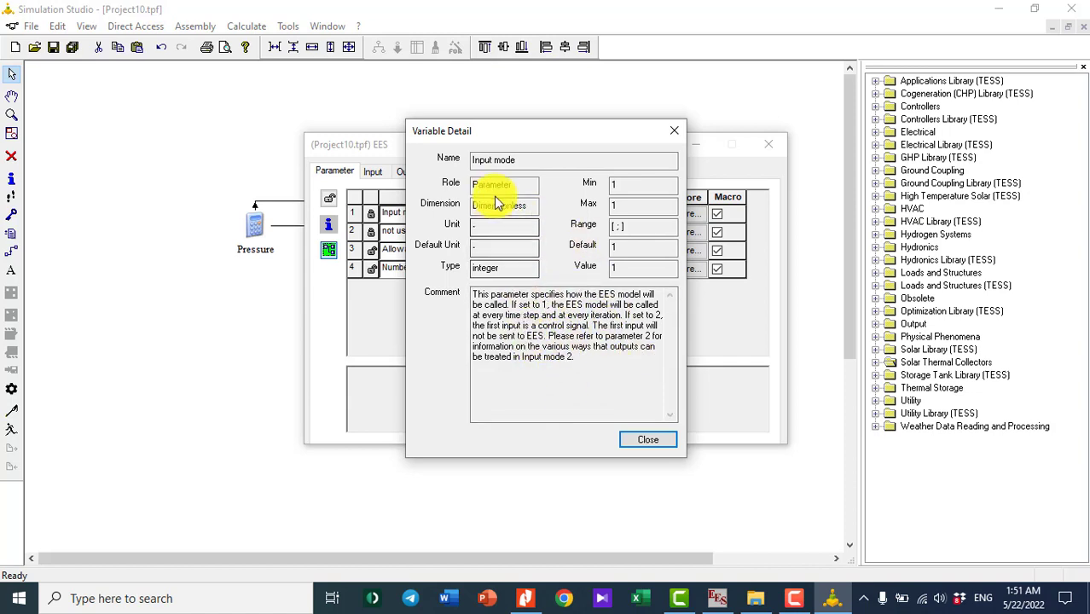
left_click(650, 440)
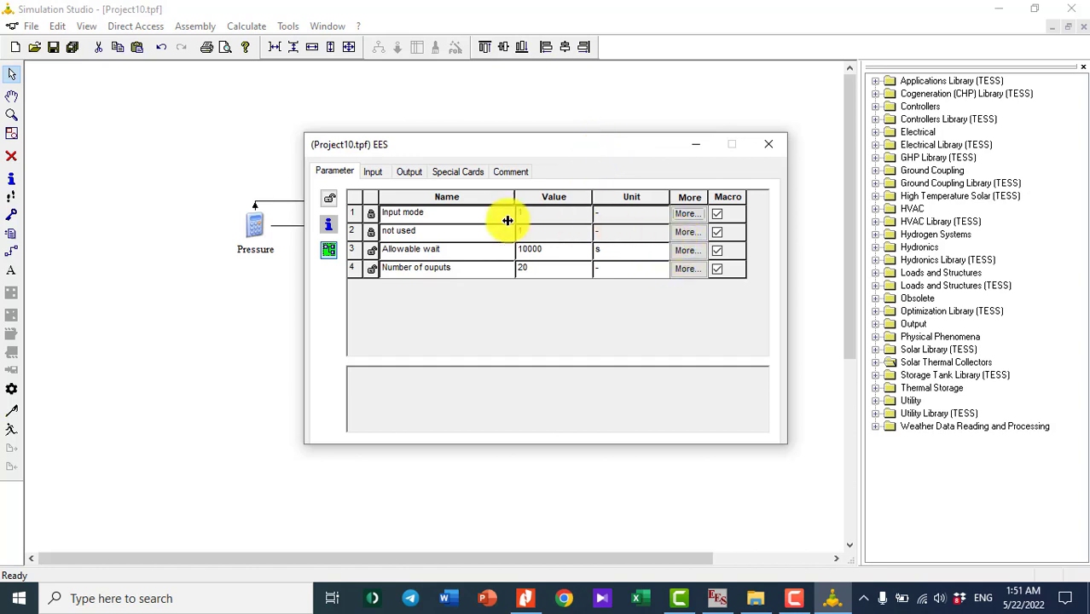
left_click(371, 173)
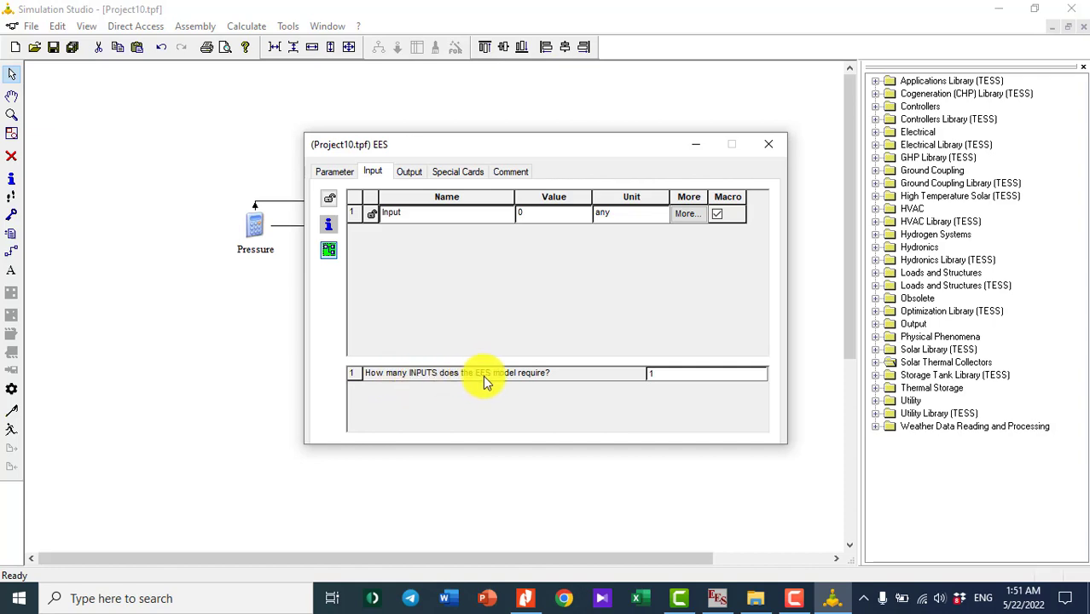
left_click_drag(577, 146, 524, 122)
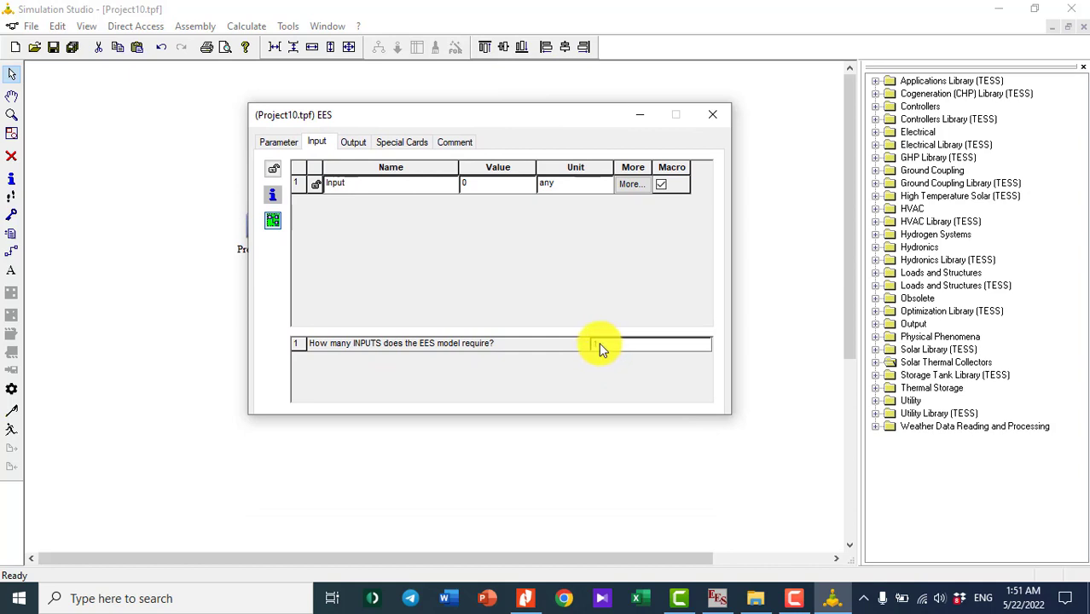
left_click(357, 142)
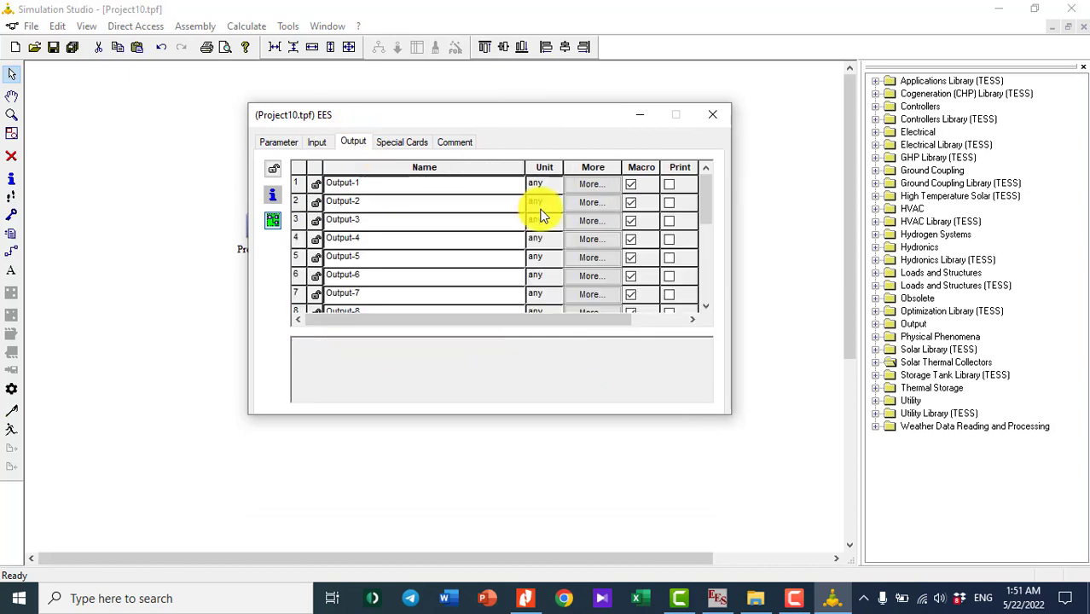
scroll(448, 209, "down", 4)
scroll(436, 231, "up", 5)
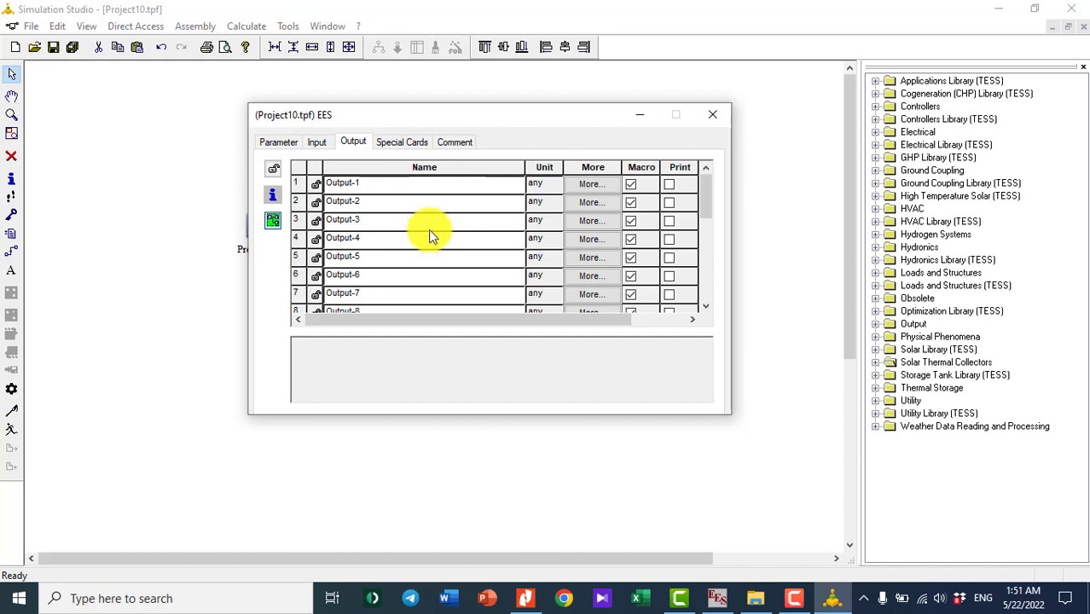
scroll(429, 230, "down", 5)
scroll(367, 290, "up", 5)
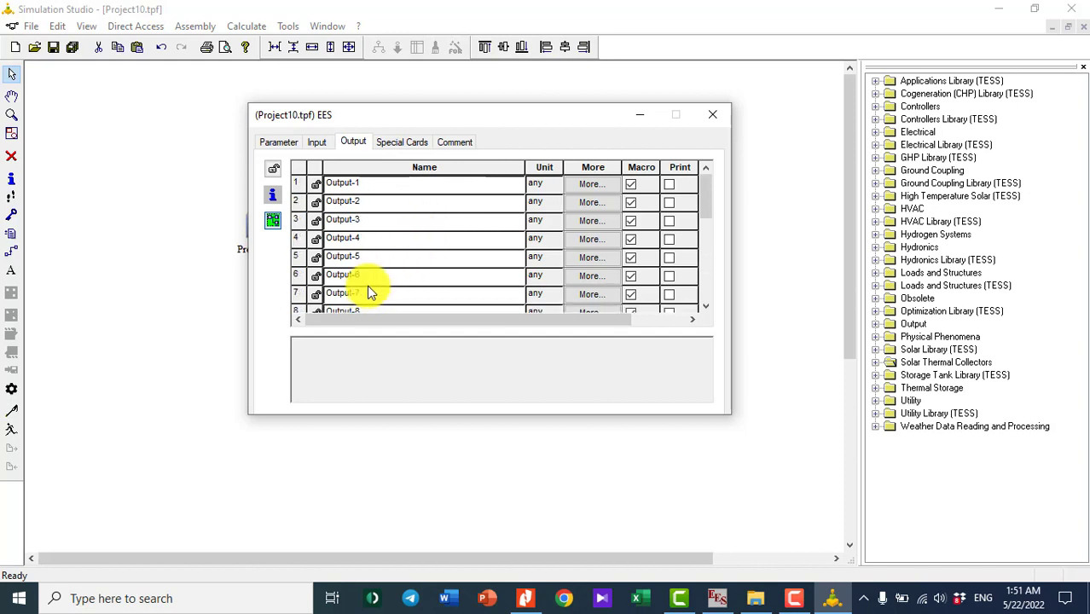
left_click(282, 142)
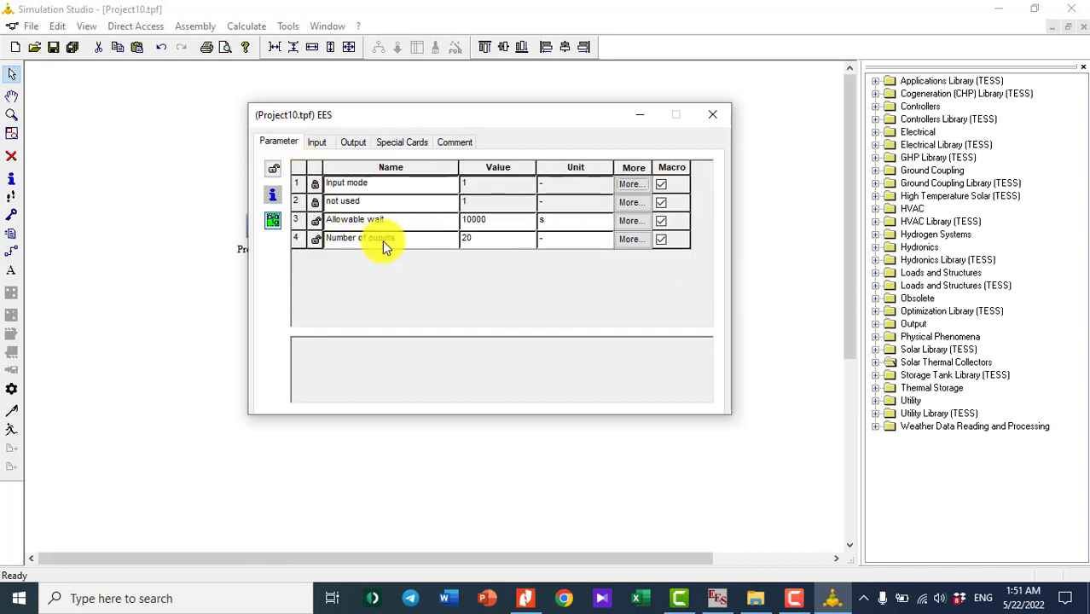
left_click(478, 248)
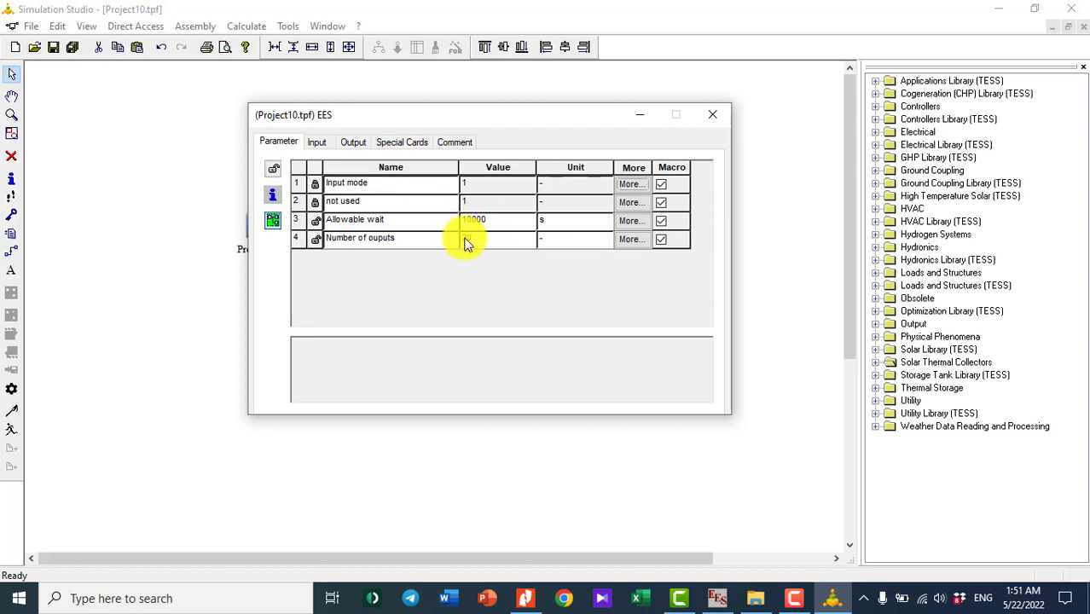
- Open the EES component's special cards, and copy the path of the EES32 folder on Local Disk (C:) in File Explorer
left_click(397, 143)
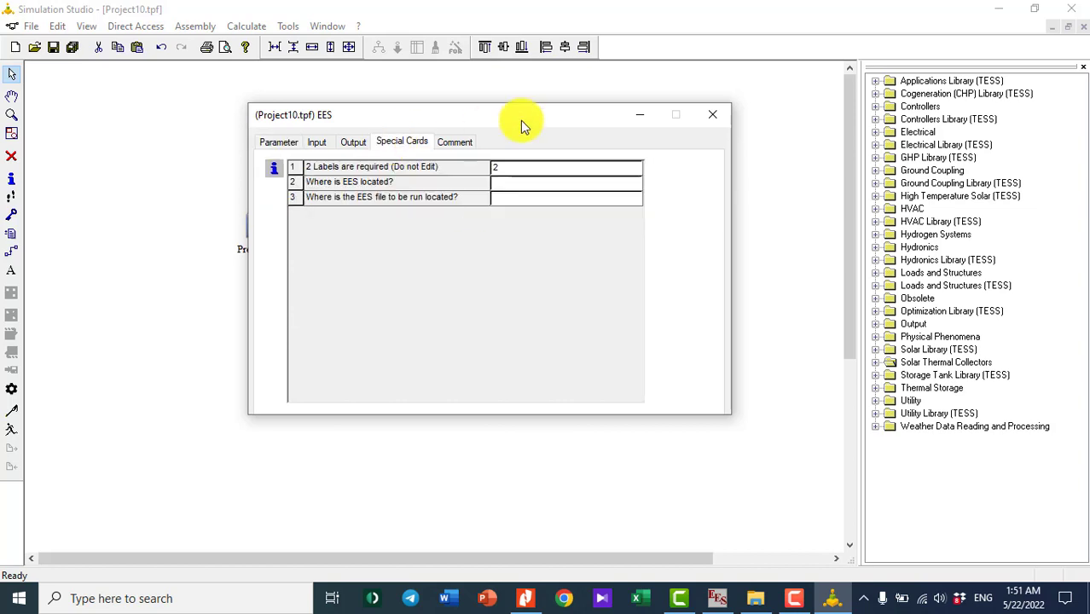
left_click_drag(533, 117, 476, 107)
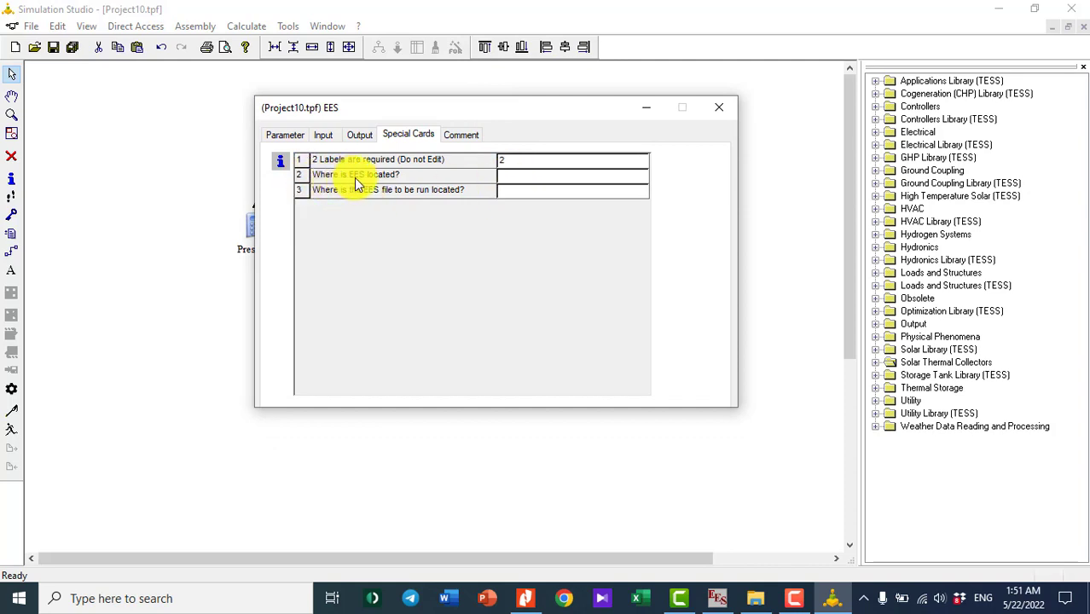
left_click(516, 175)
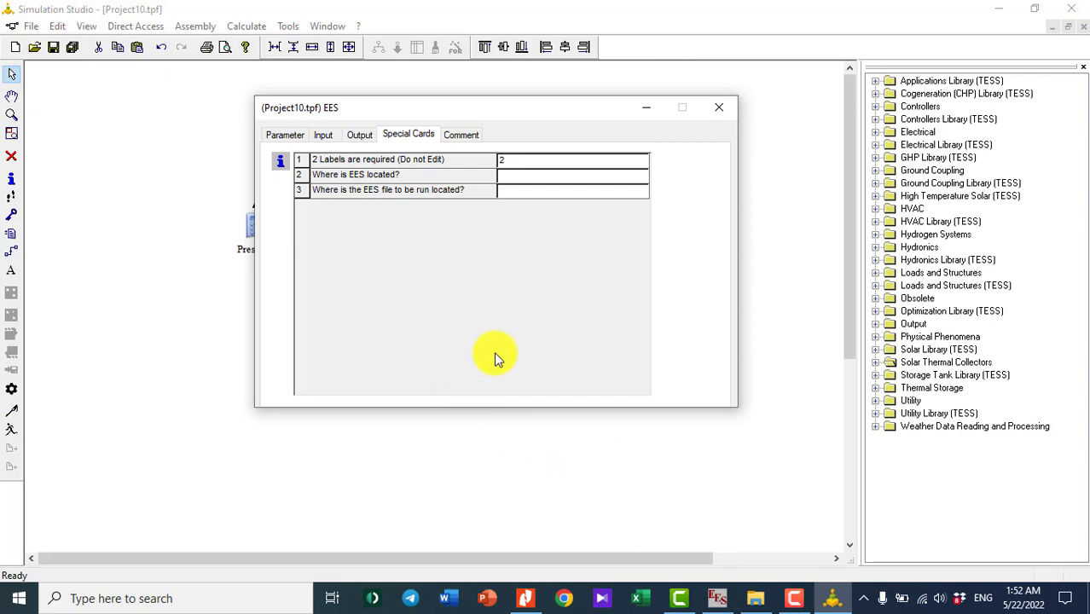
key("super+e")
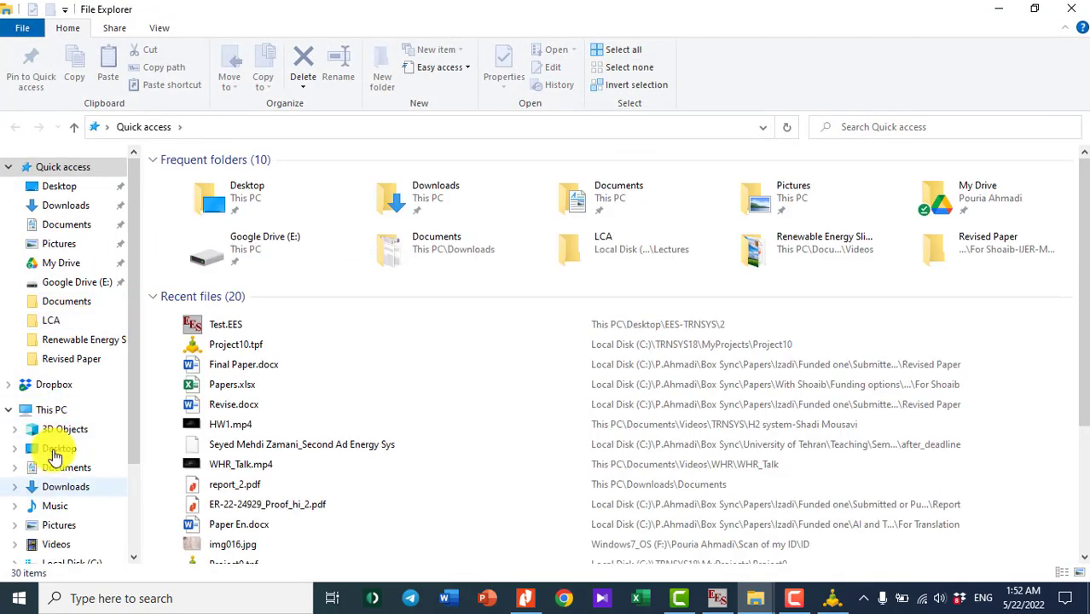
left_click(49, 411)
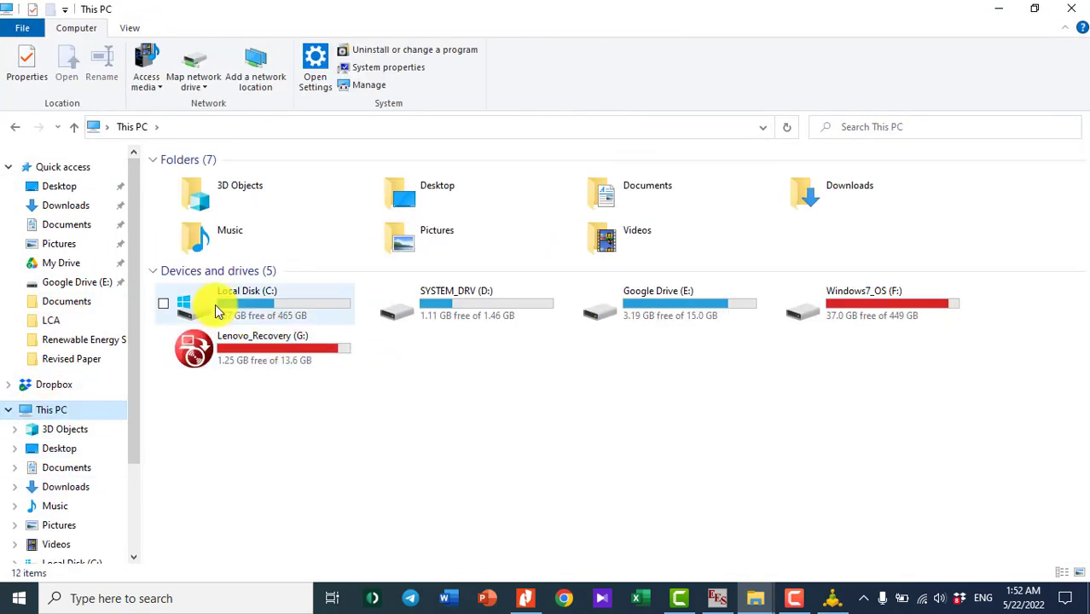
double_click(216, 309)
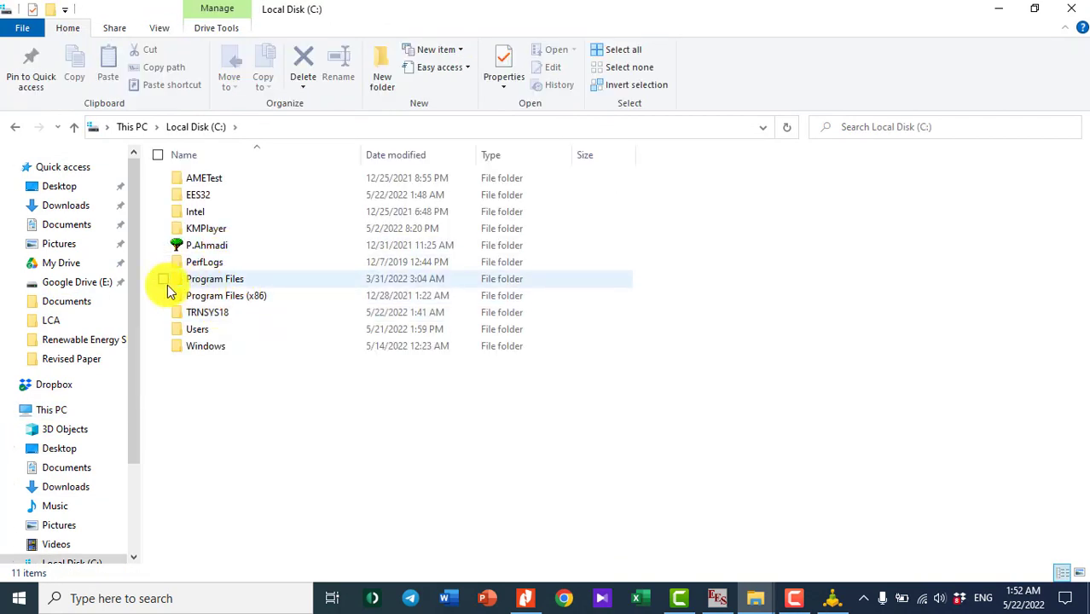
left_click(52, 410)
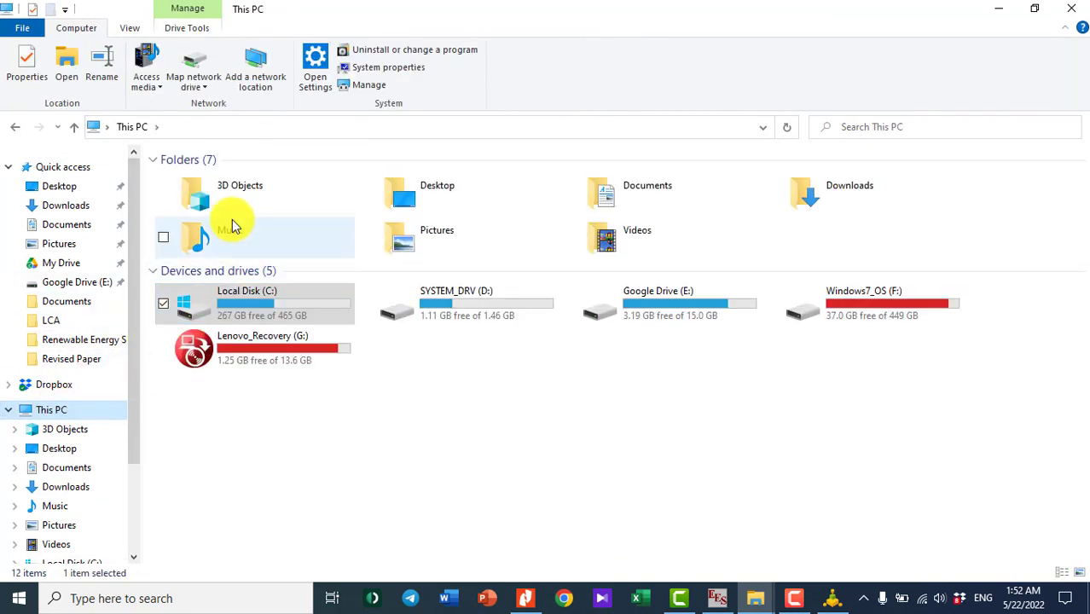
double_click(203, 302)
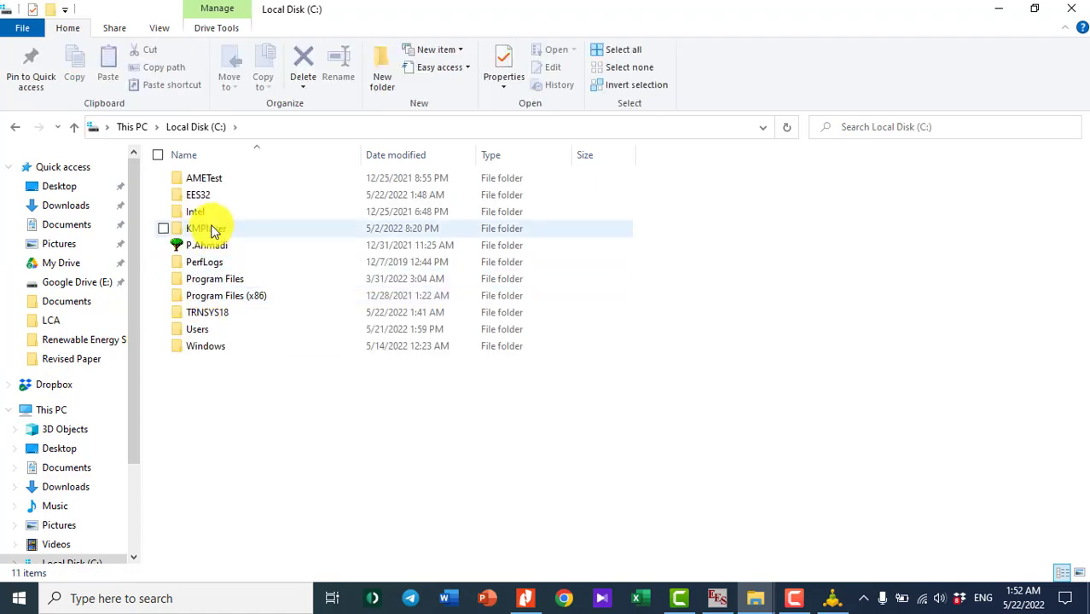
double_click(197, 197)
left_click(307, 133)
key("ctrl+c")
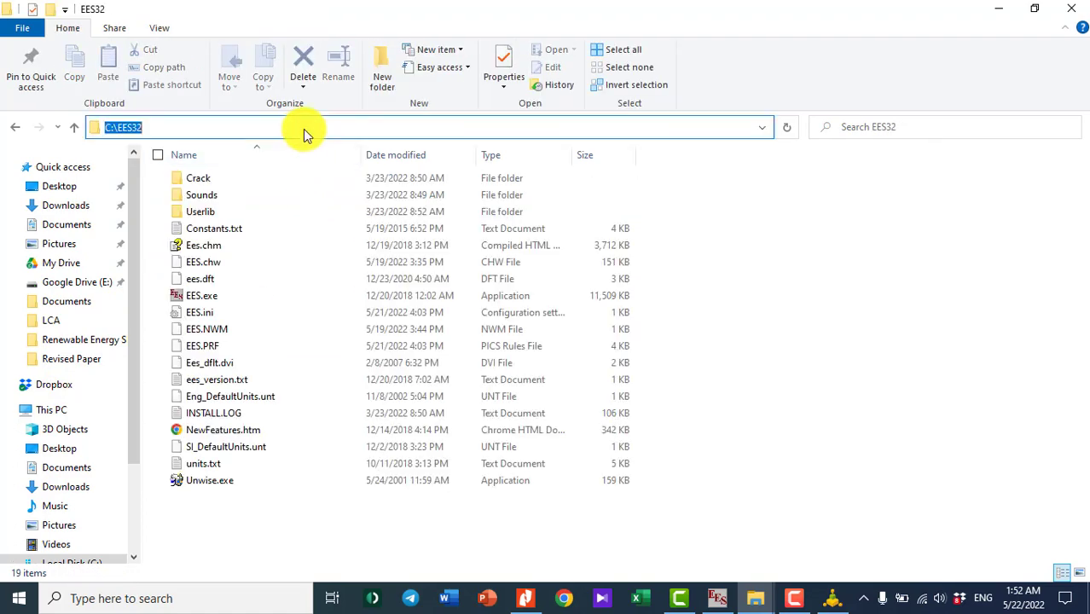
- Return to Simulation Studio and set the location of EES to C:\EES32\ees.exe in the component's special cards
left_click(1005, 10)
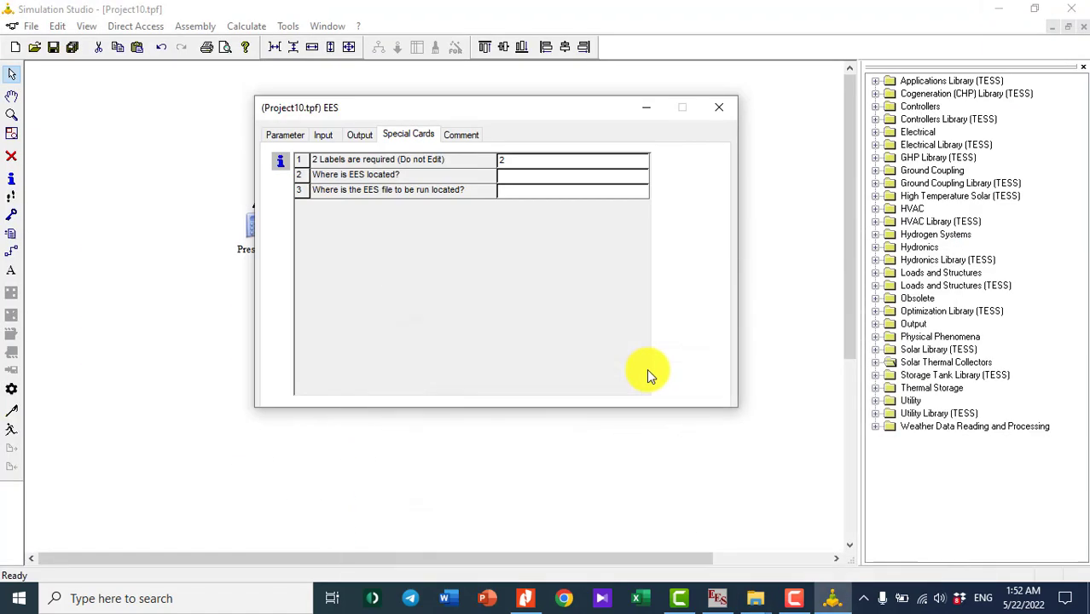
left_click(506, 176)
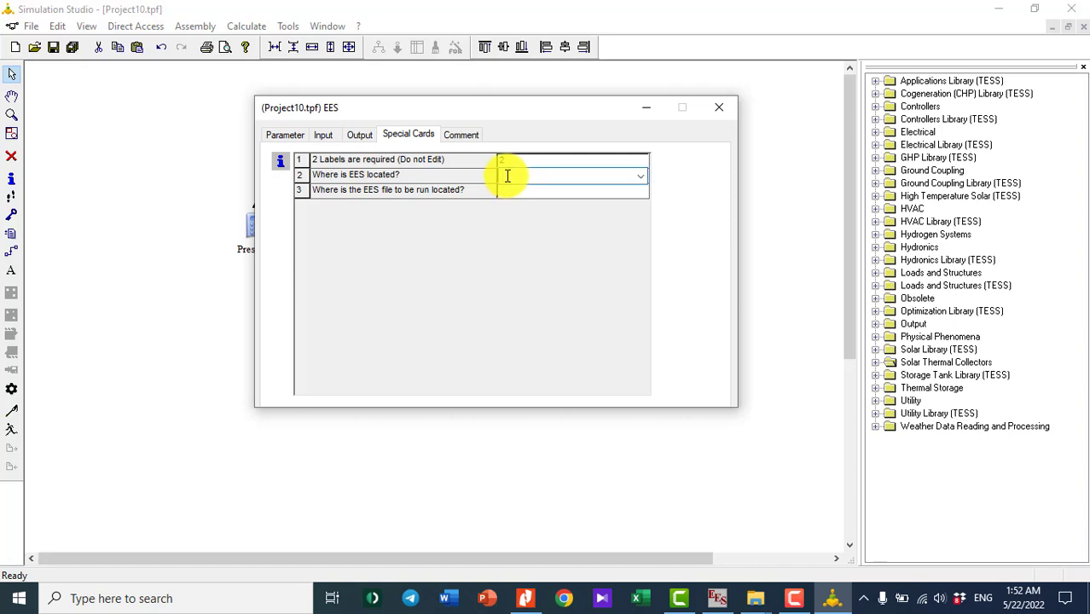
key("ctrl+v")
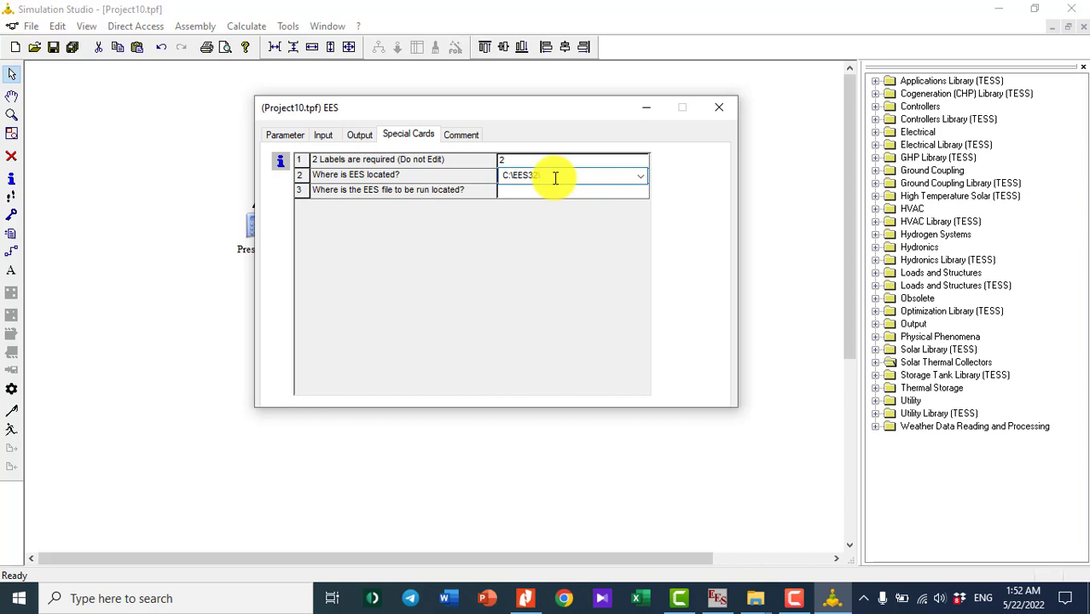
type("\\ees.exe")
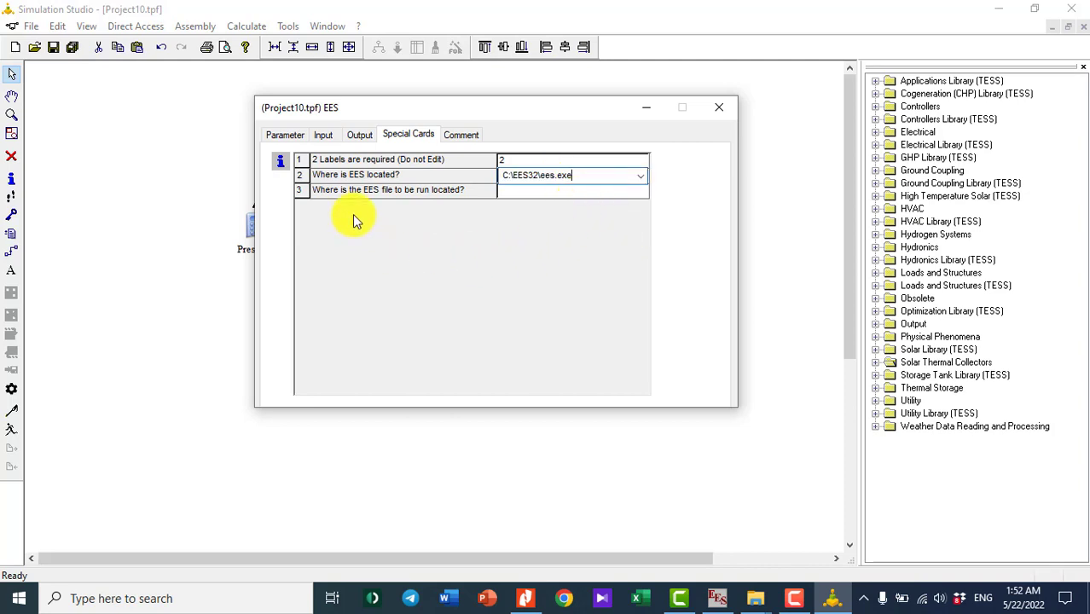
left_click_drag(489, 112, 510, 116)
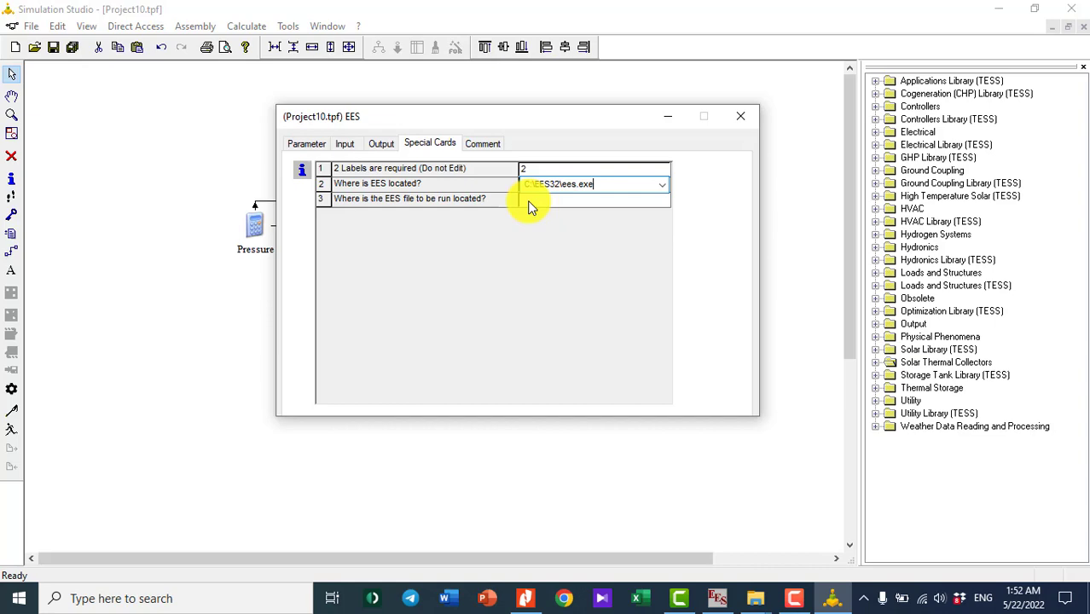
- Switch to File Explorer and copy the path of folder 2 inside EES-TRNSYS, where Test.EES is stored
mouse_move(756, 599)
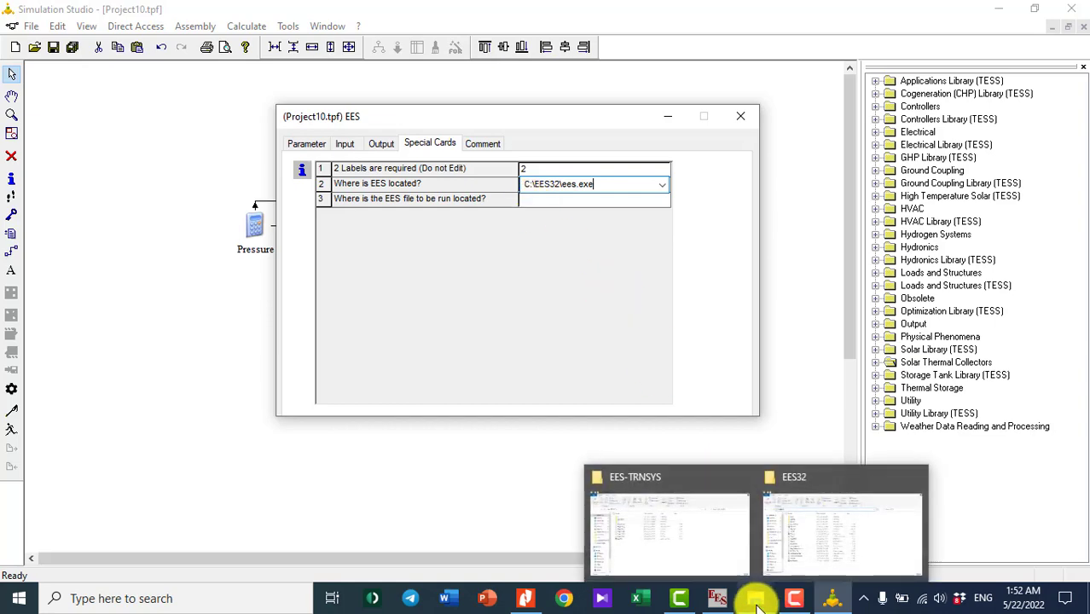
left_click(688, 531)
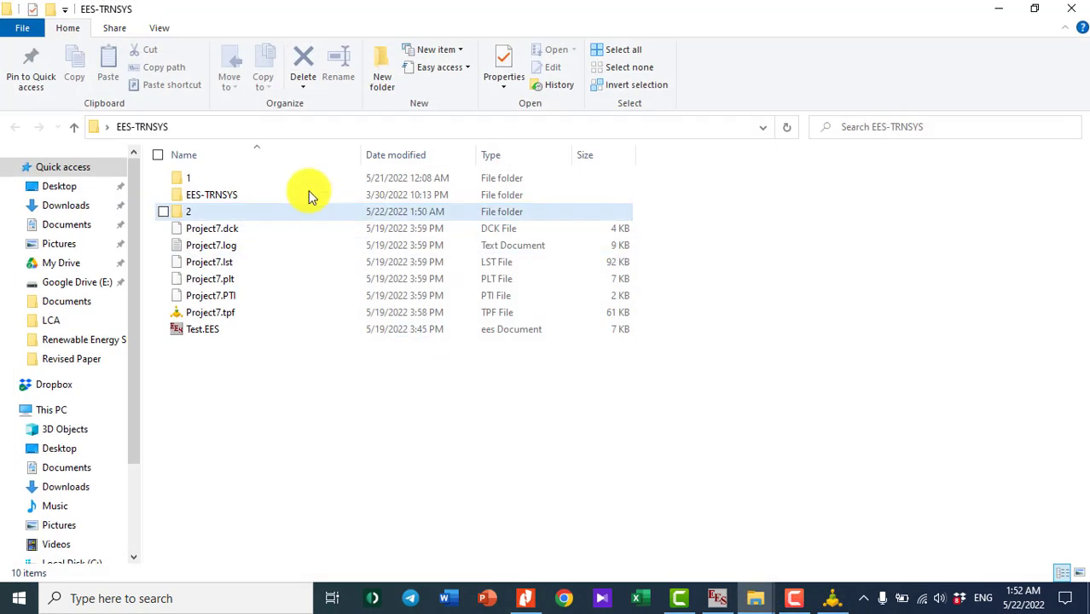
double_click(194, 211)
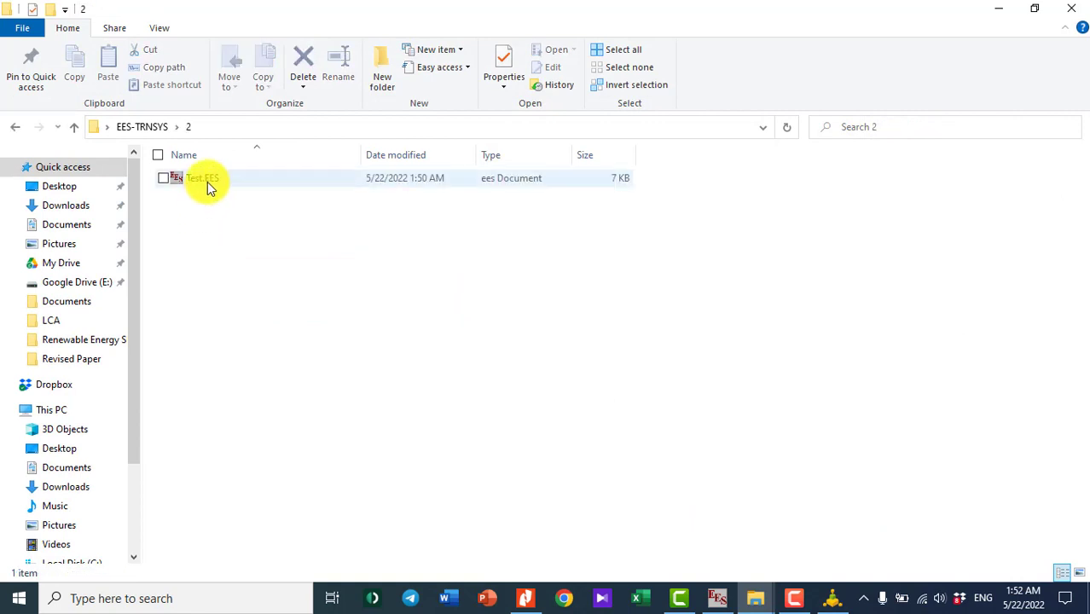
left_click(208, 180)
left_click(259, 127)
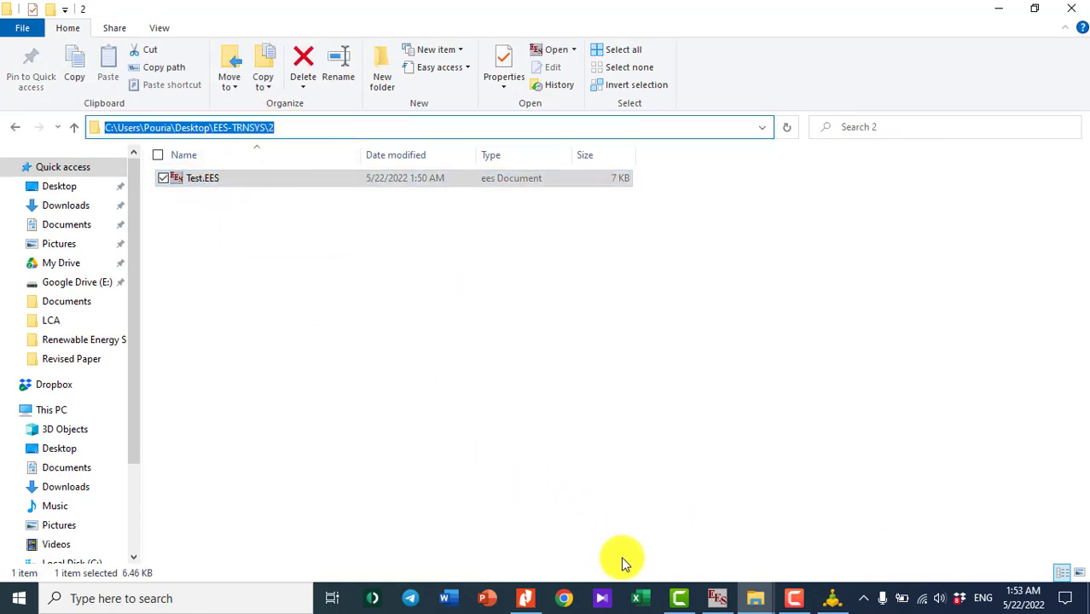
left_click(719, 600)
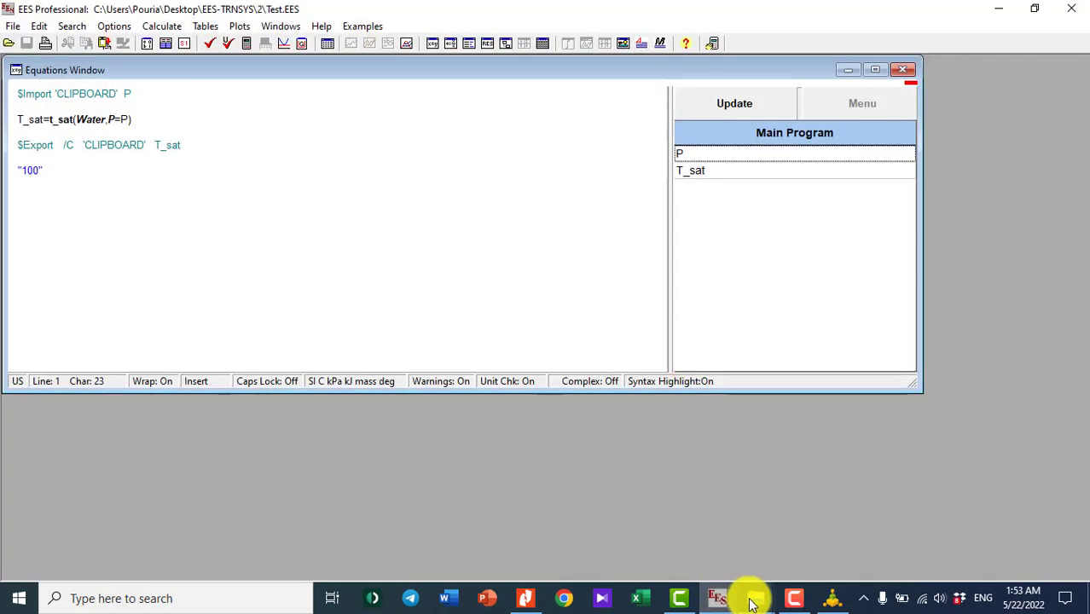
- In Simulation Studio, set the EES file to run to the copied folder path plus \Test.ees in double quotes, and close the component
left_click(832, 600)
left_click(530, 200)
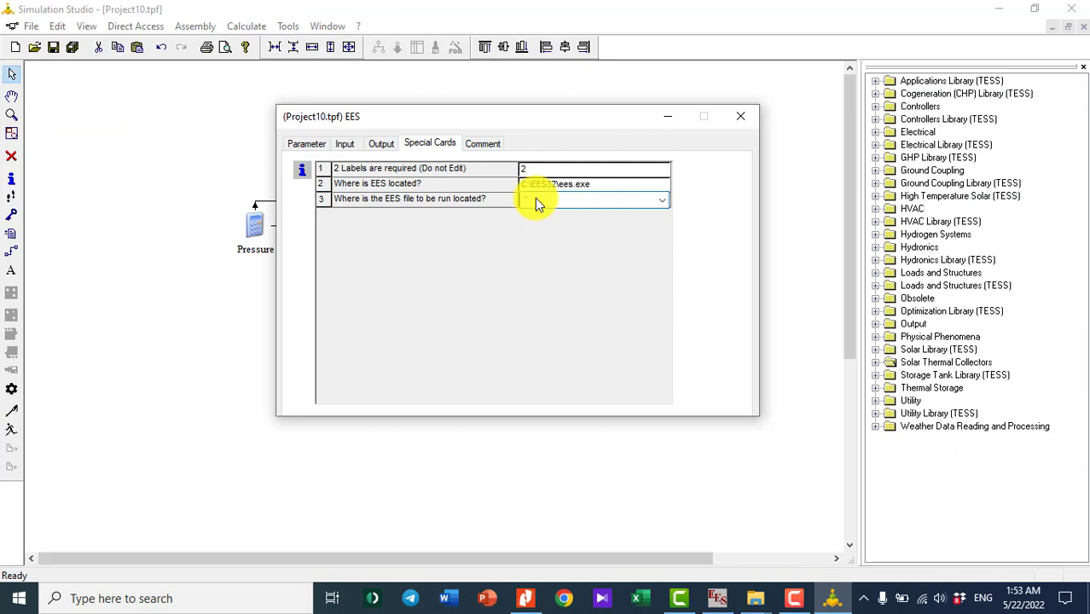
key("ctrl+v")
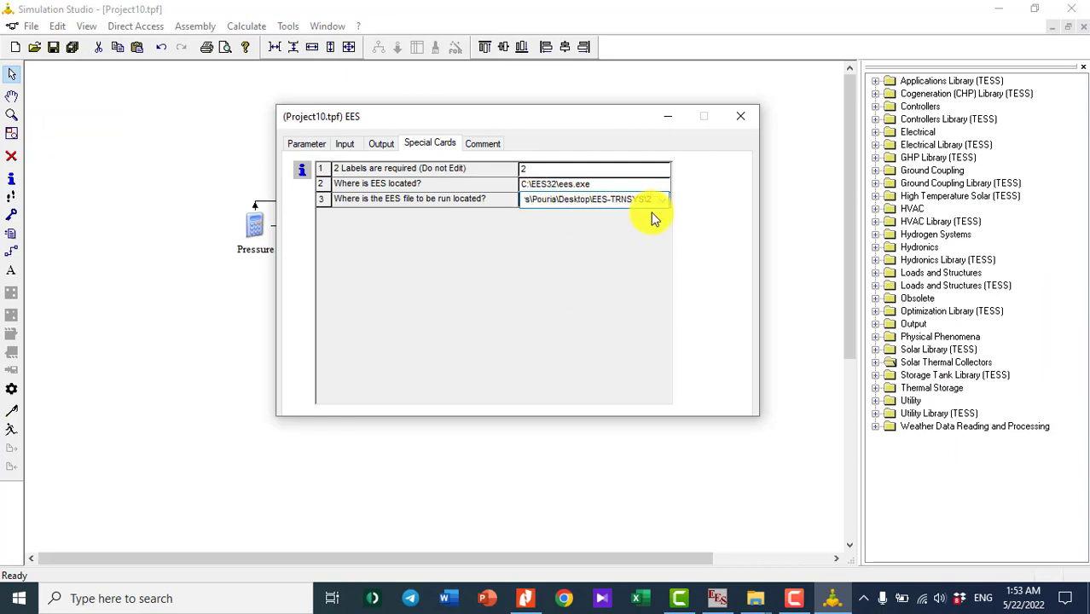
type("\\")
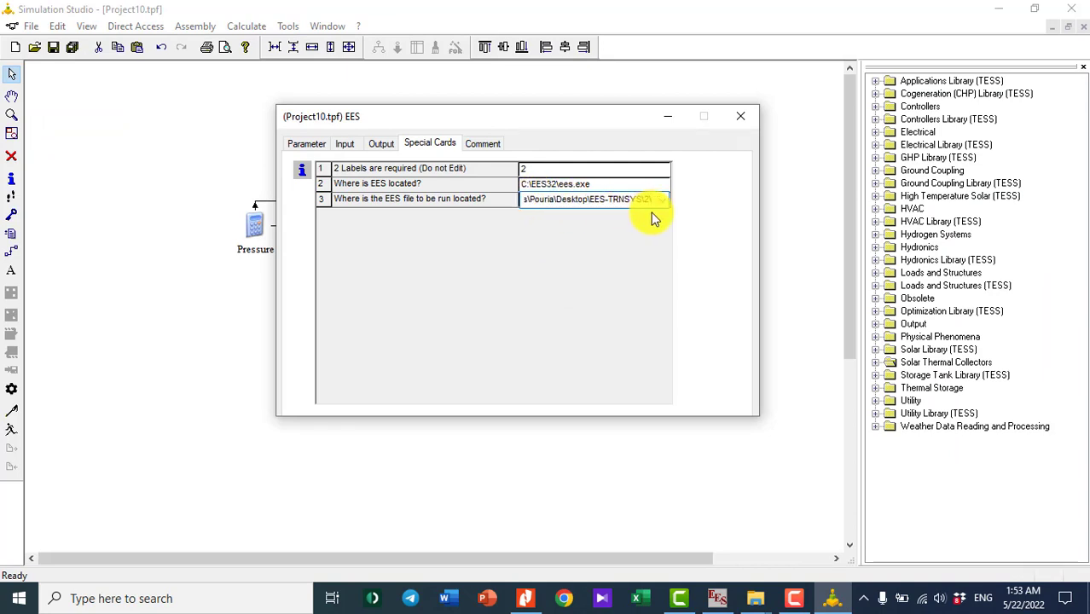
type("Test")
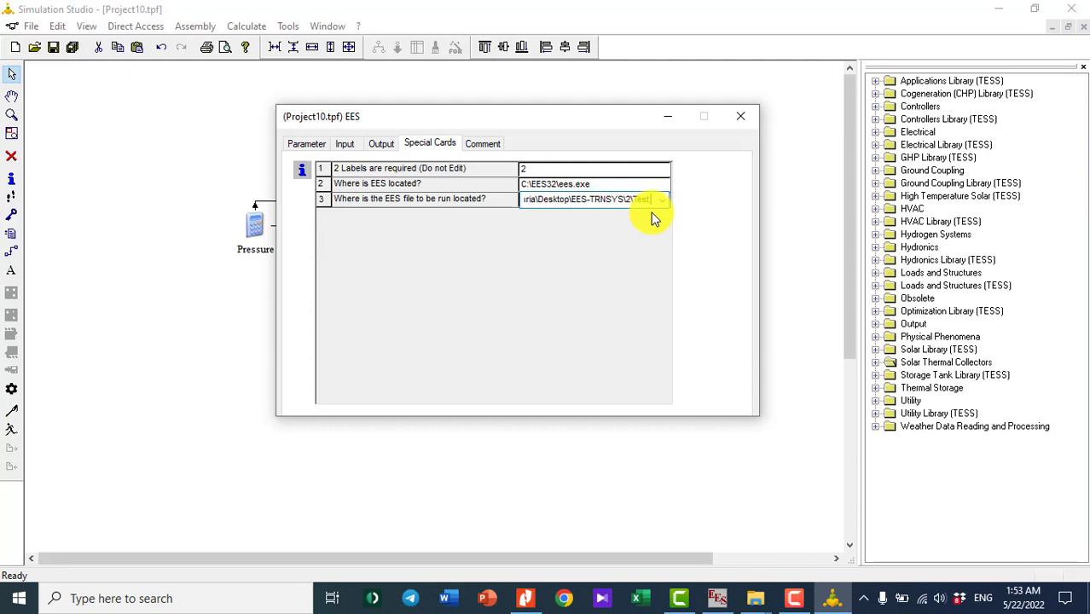
type(".ees")
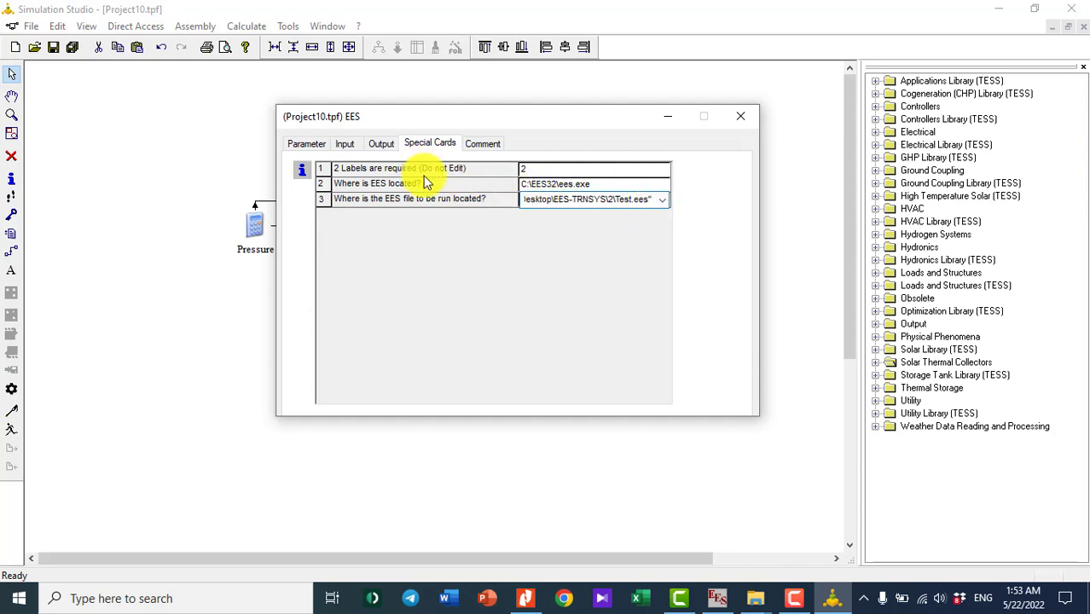
type("\"")
left_click(741, 116)
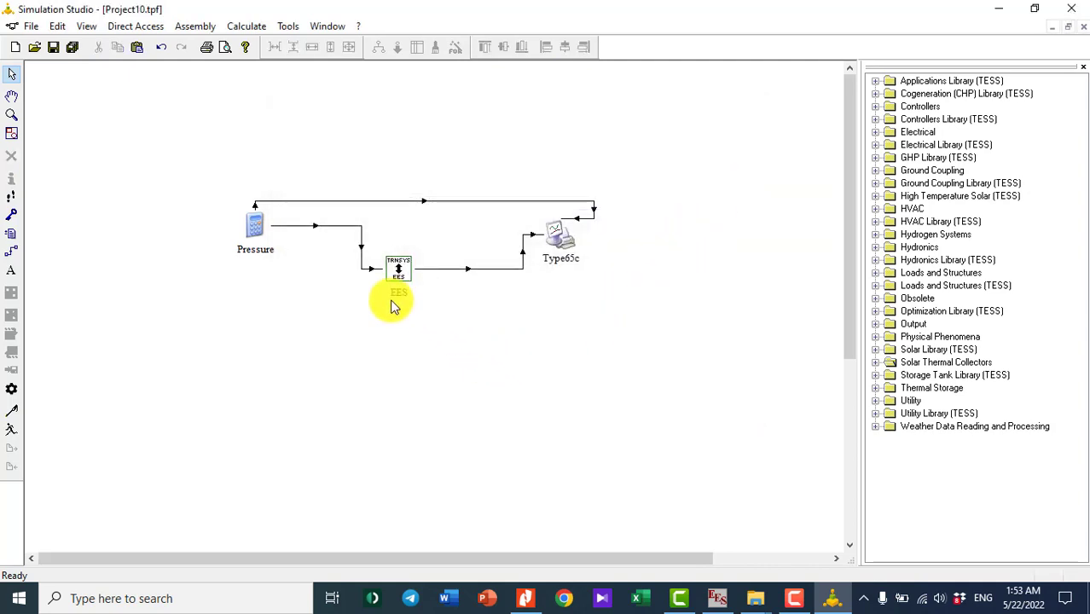
- Open the Type65c plotter's special cards and set the left axis title to "T_sat [C]"
double_click(556, 239)
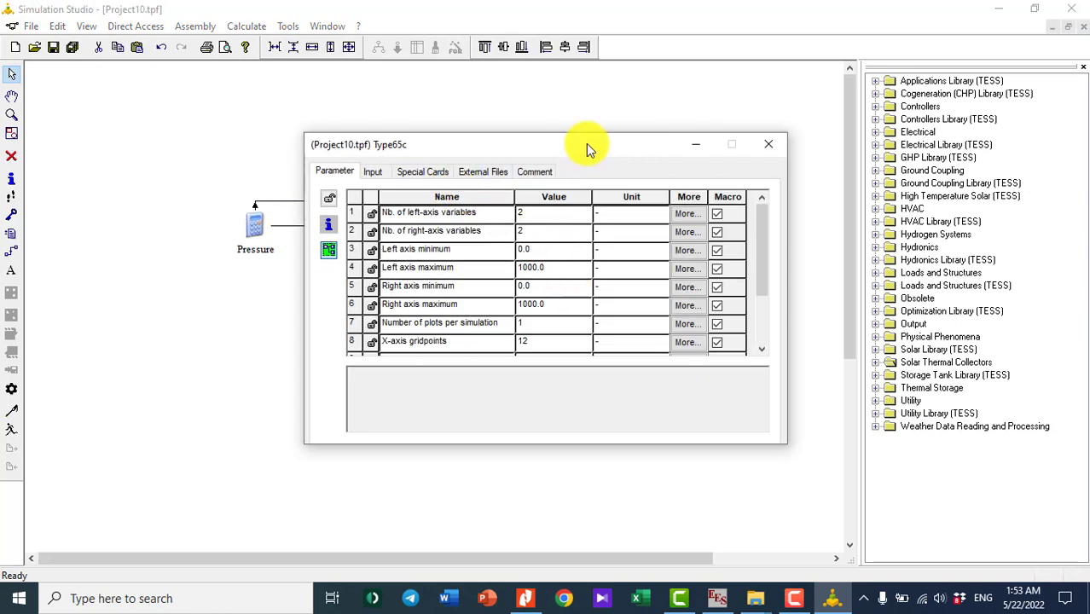
left_click_drag(586, 144, 591, 162)
left_click(430, 189)
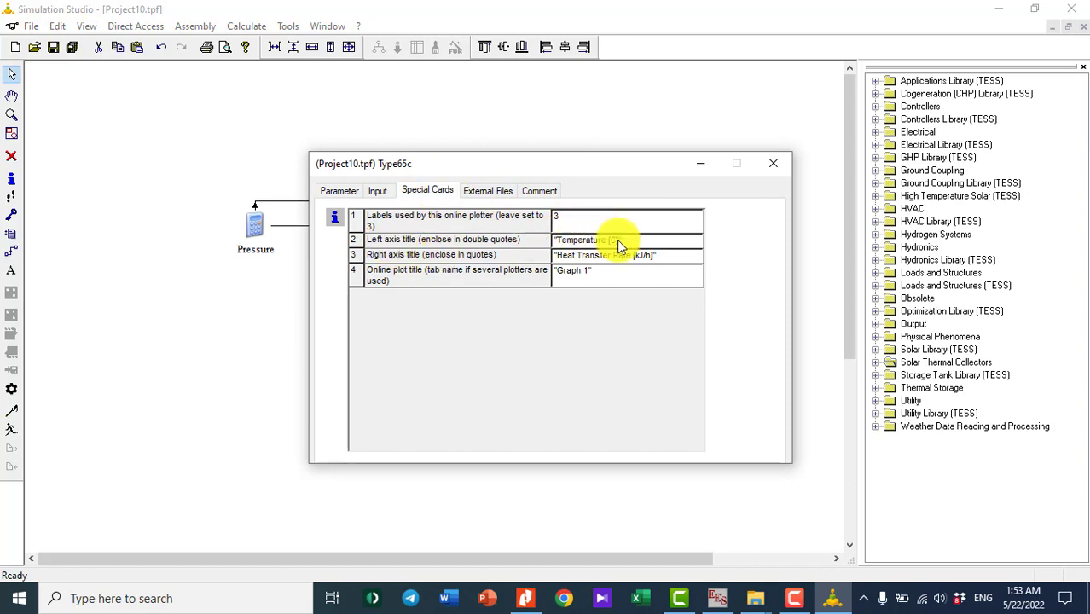
left_click_drag(615, 164, 620, 135)
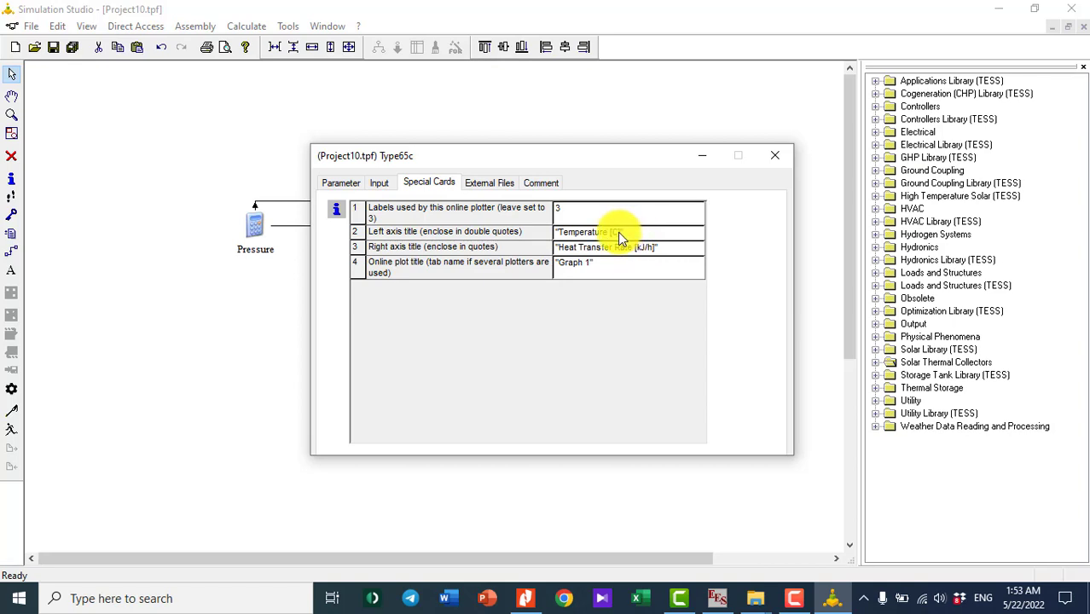
left_click(618, 232)
key("BackSpace")
key("BackSpace")
key("BackSpace")
key("BackSpace")
key("BackSpace")
key("BackSpace")
key("BackSpace")
key("BackSpace")
key("BackSpace")
key("BackSpace")
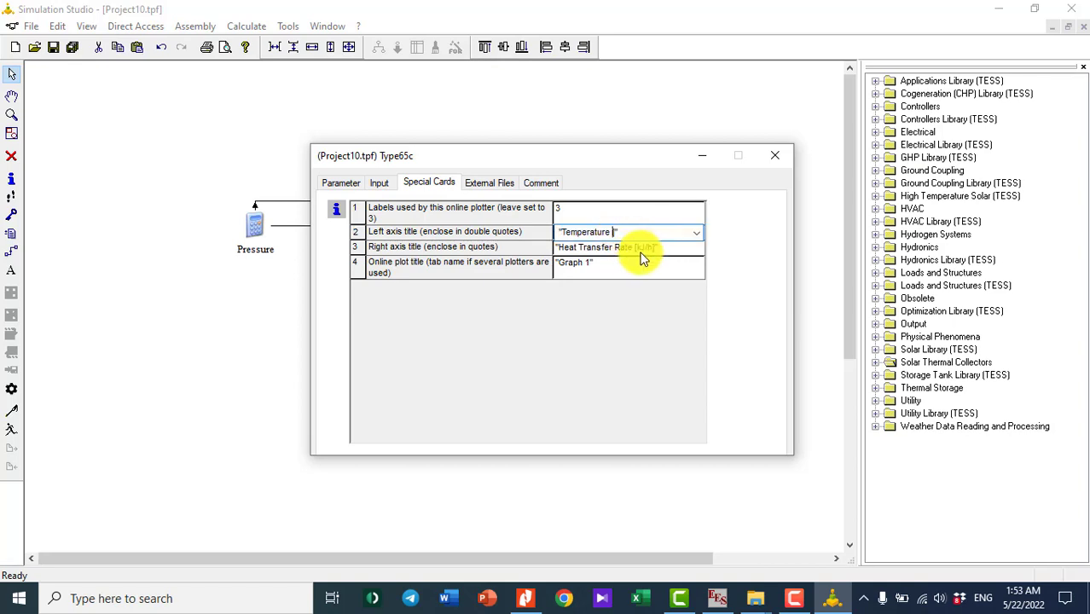
key("BackSpace")
key("BackSpace")
key("BackSpace")
key("BackSpace")
type("T_sat [C")
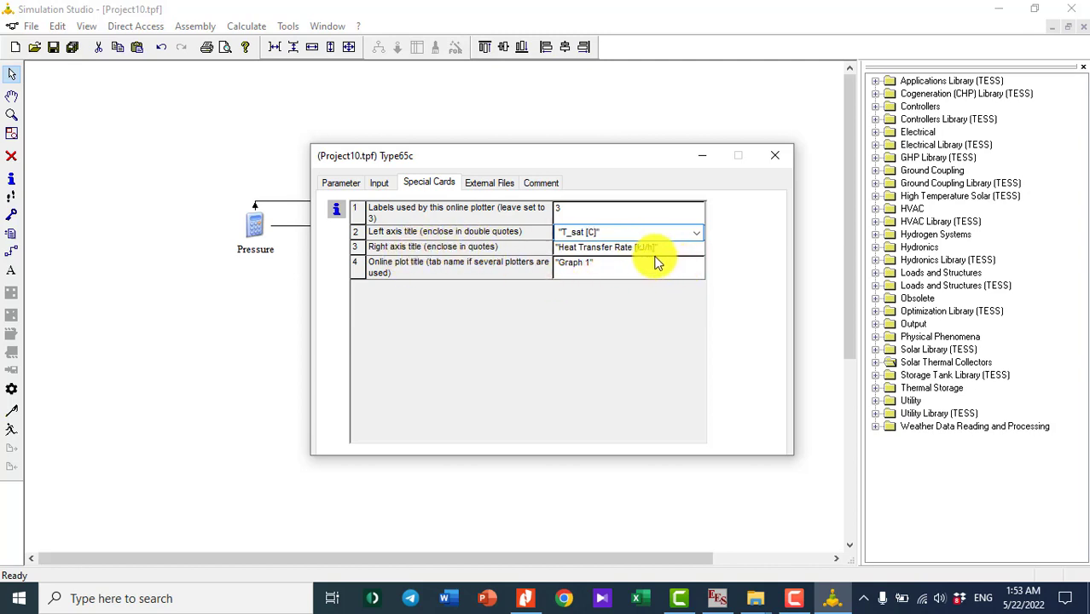
type("]")
- Set the plotter's right axis title to "Pressure"
left_click(655, 249)
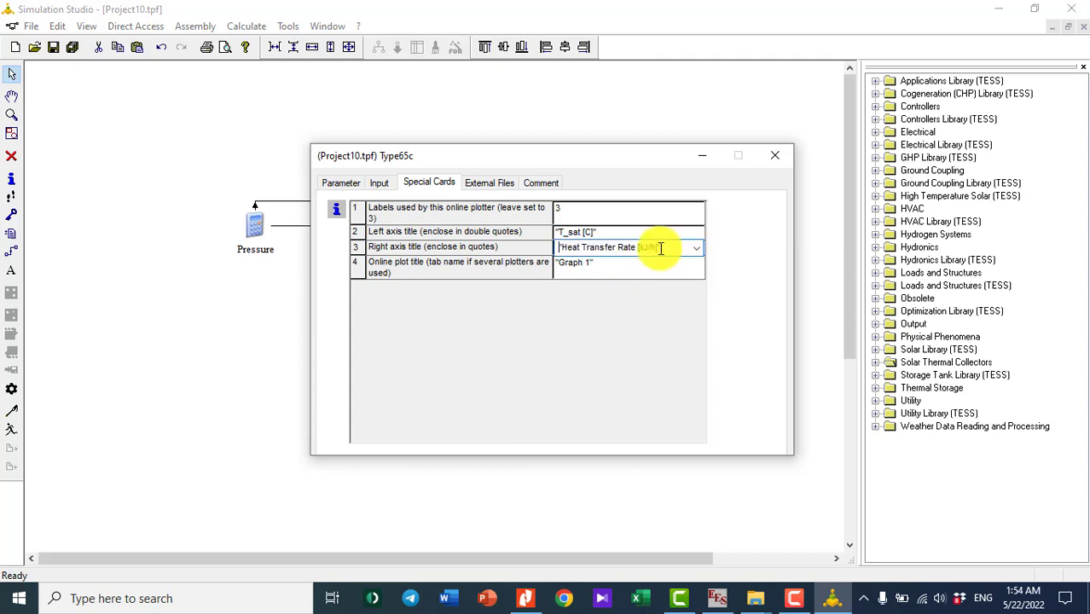
left_click_drag(659, 247, 563, 248)
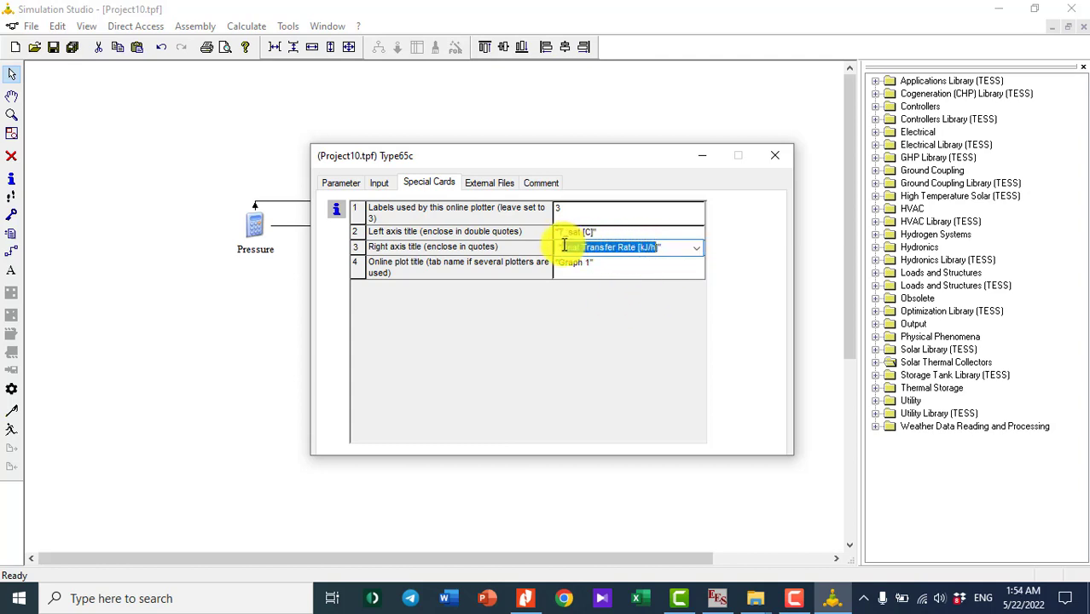
type("T")
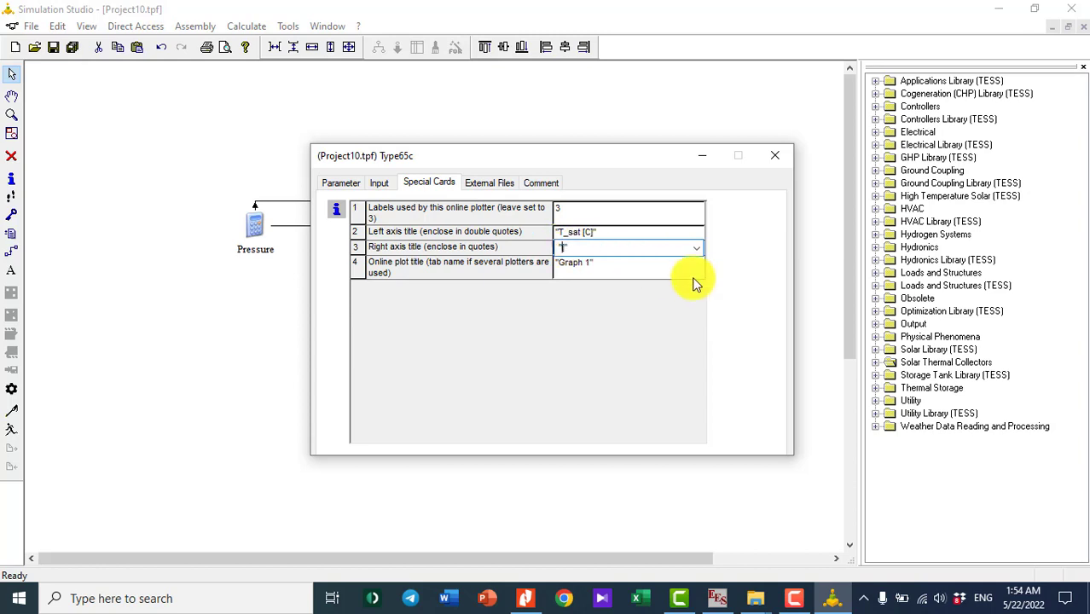
type("T")
key("BackSpace")
type("Pressure")
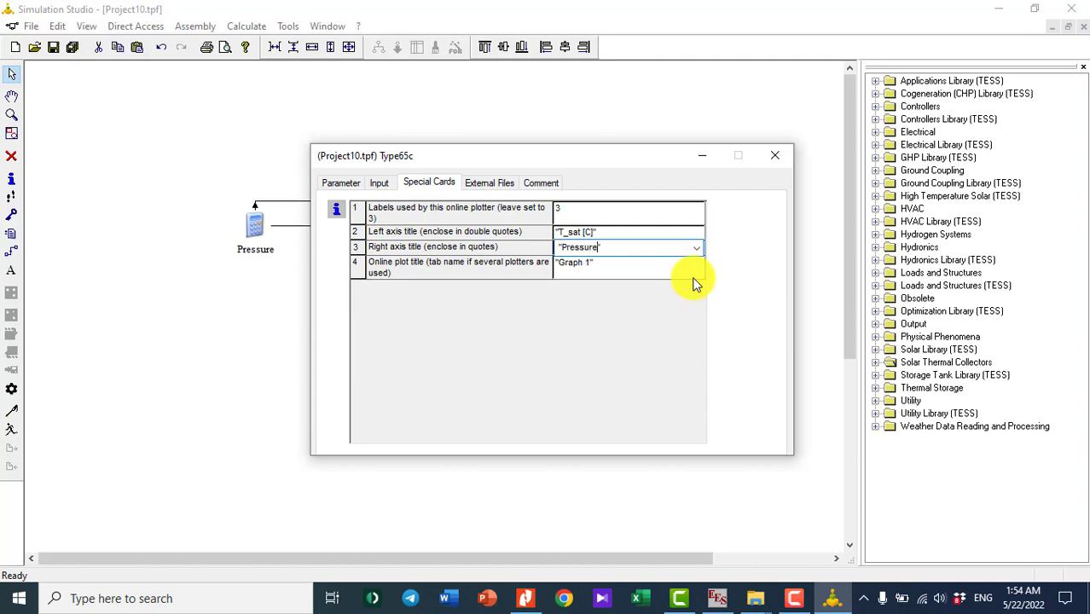
- Check the external file the Type65c plotter prints to and close the component's properties
left_click(488, 183)
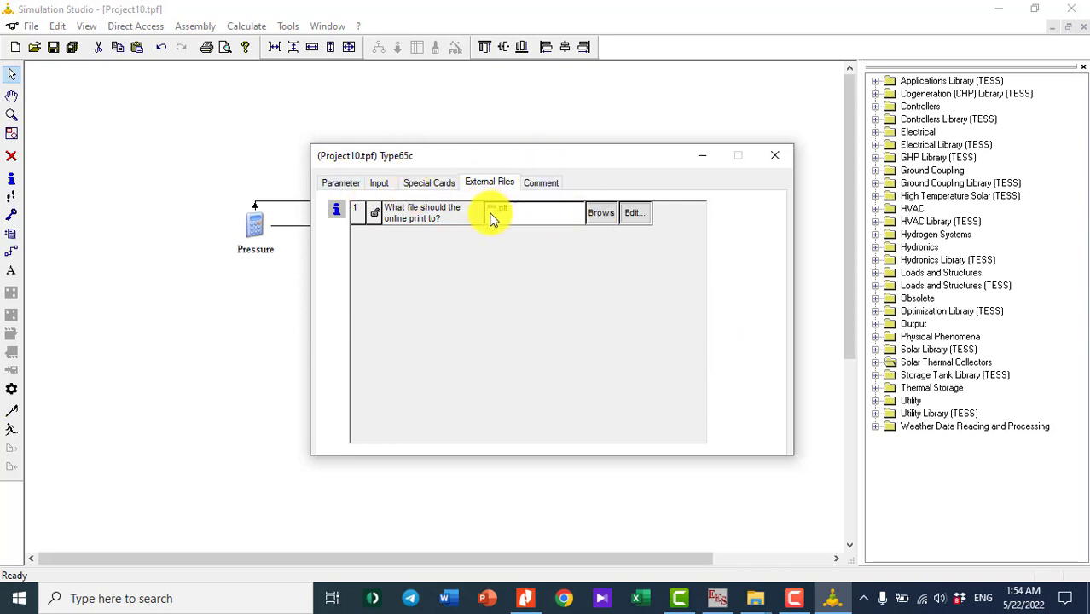
left_click(774, 160)
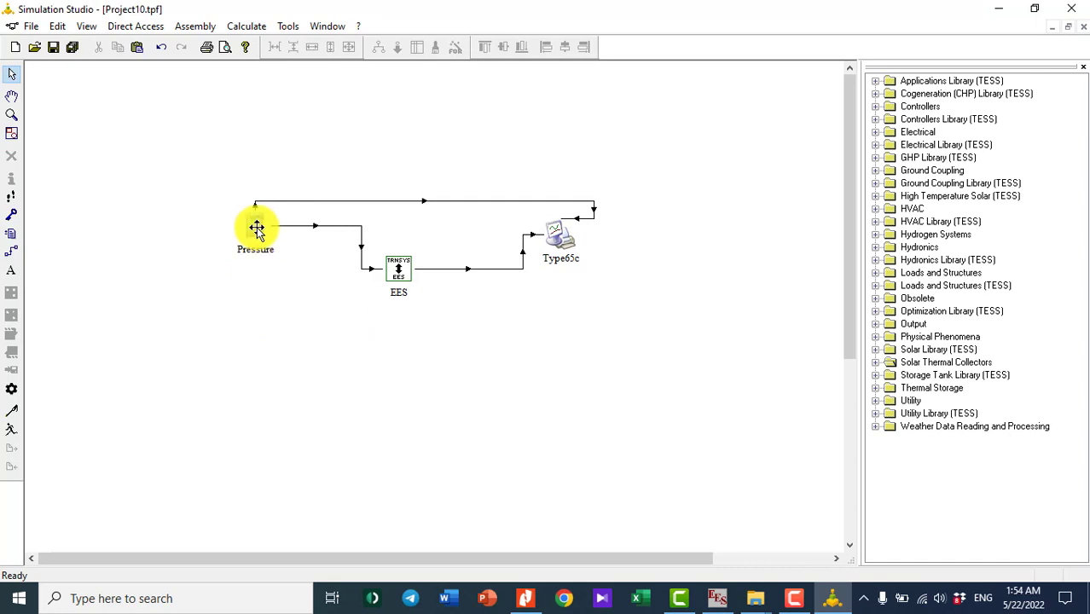
- Set the simulation start time to 100 hr, the stop time to 200 hr and the time step to 1 hr
left_click(11, 392)
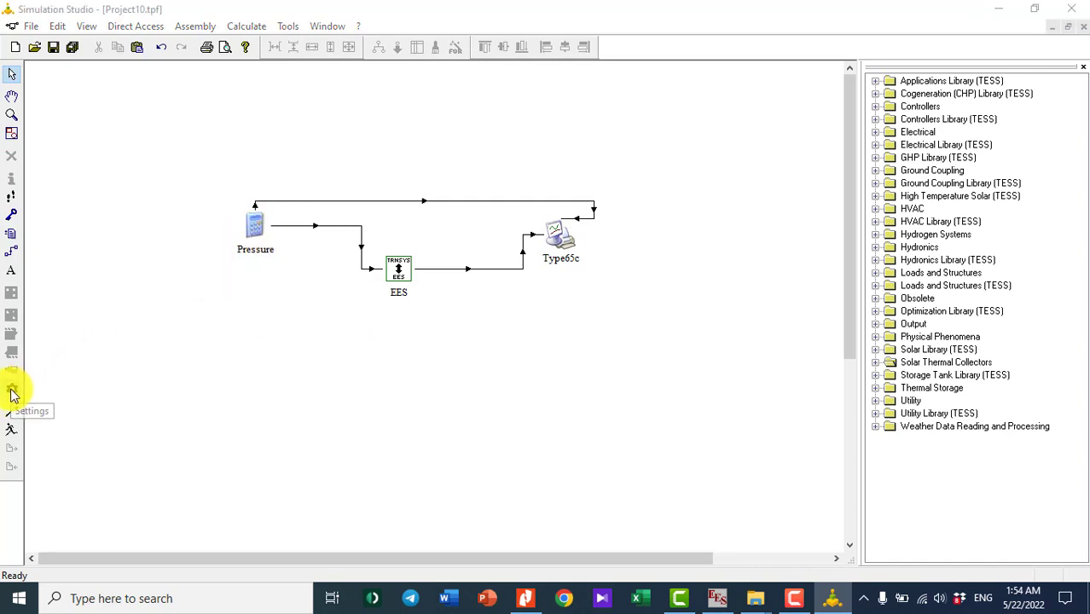
left_click_drag(543, 144, 636, 204)
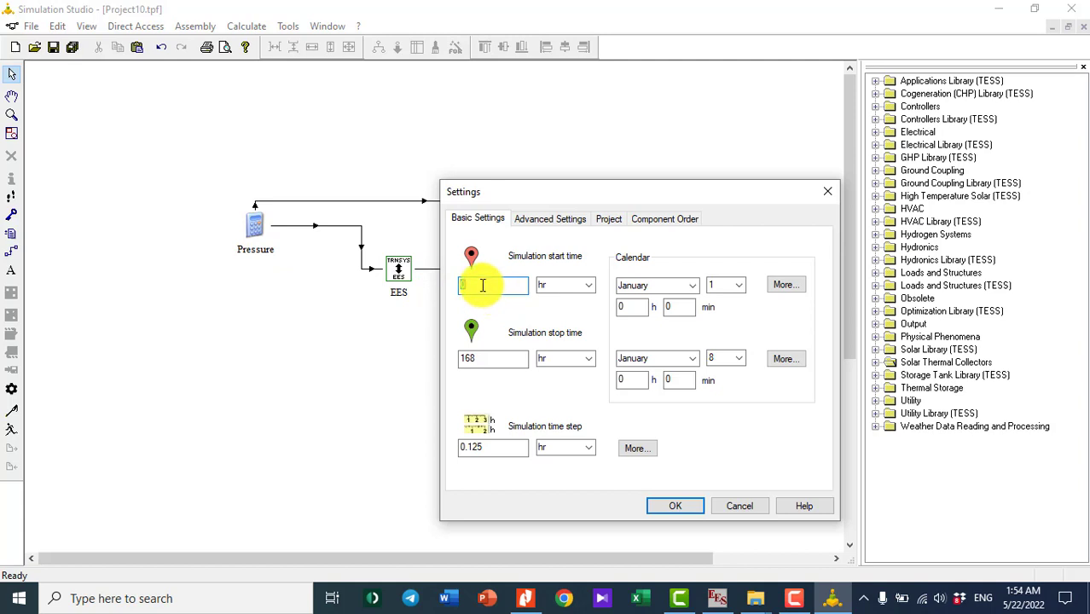
type("100")
double_click(479, 358)
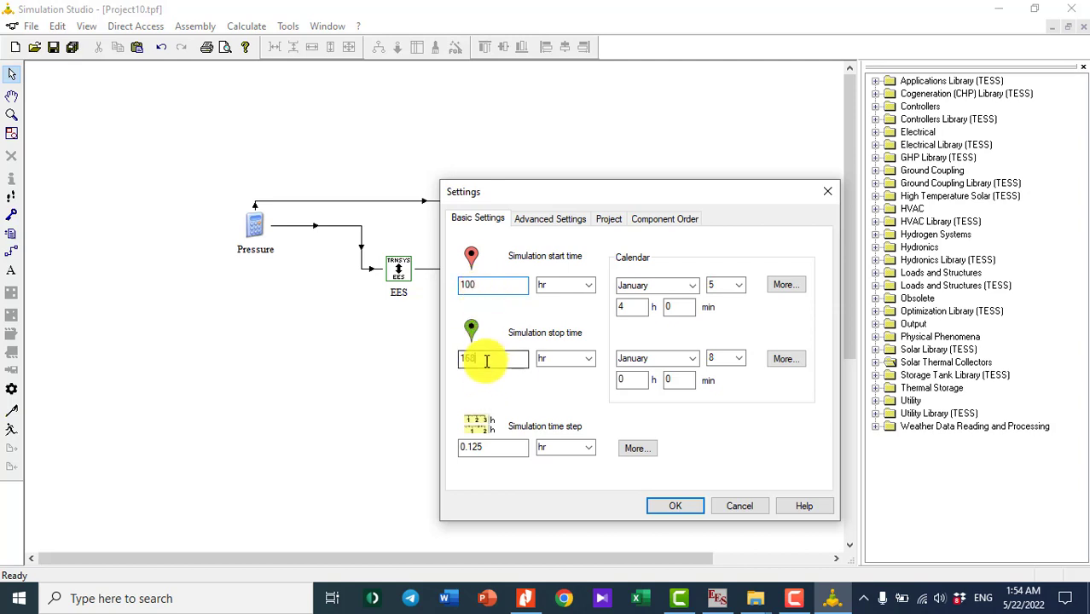
type("20")
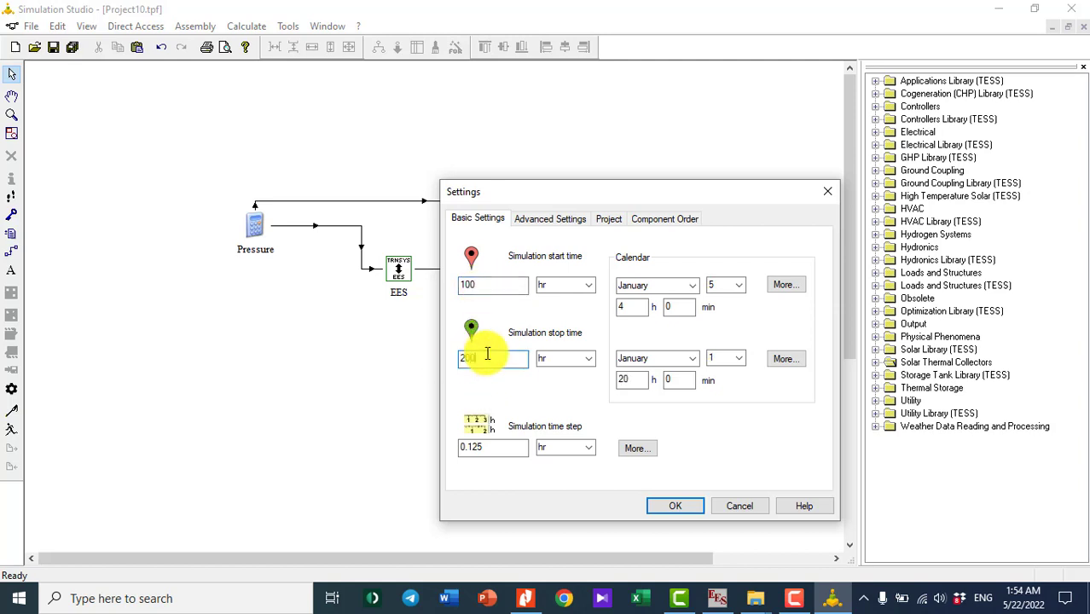
type("0")
left_click_drag(491, 445, 457, 445)
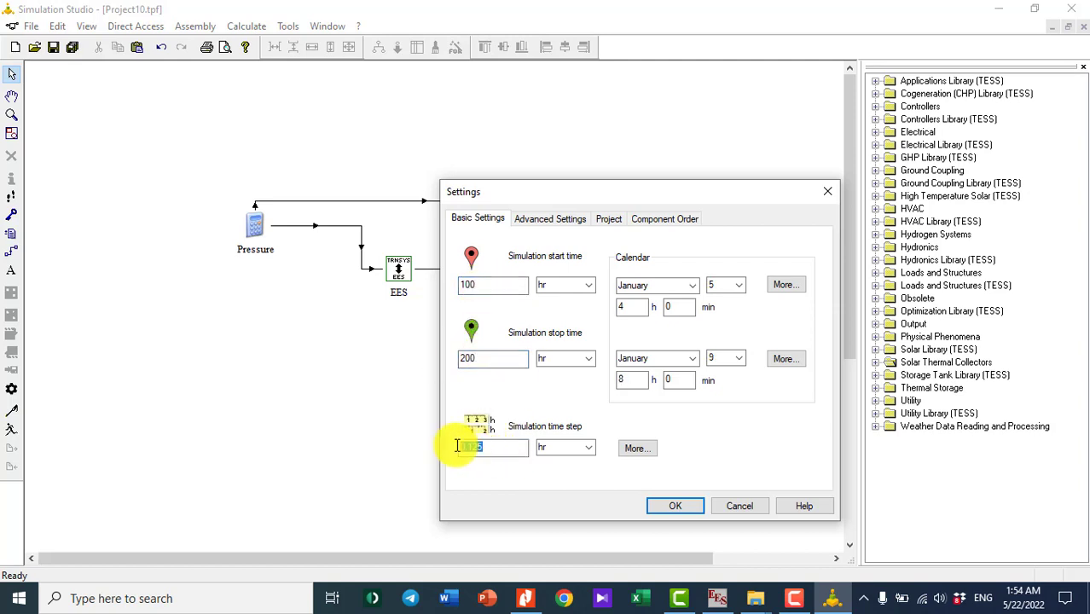
type("1")
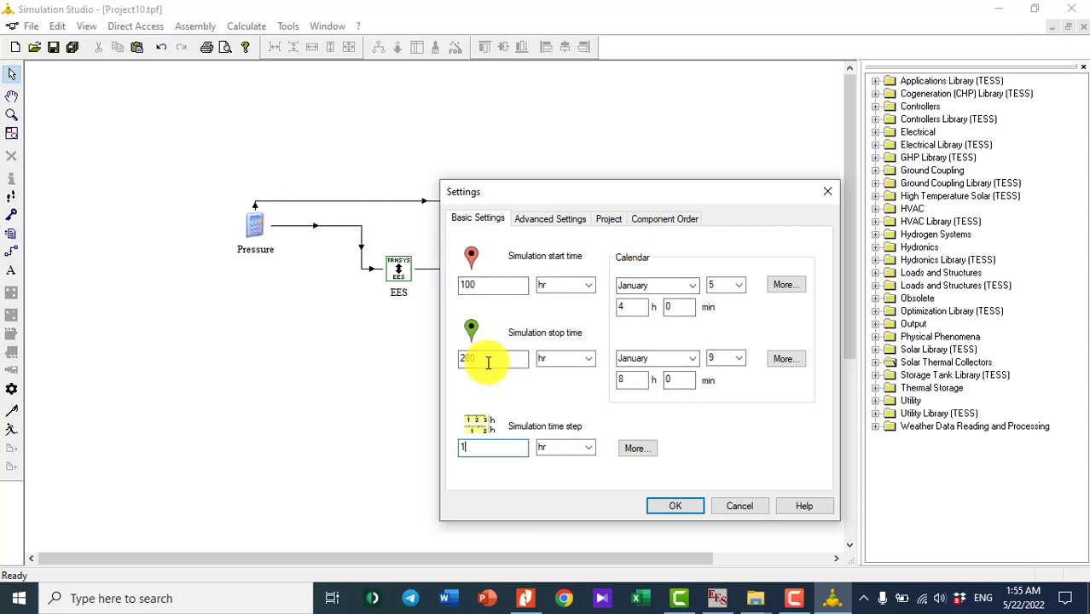
left_click(684, 505)
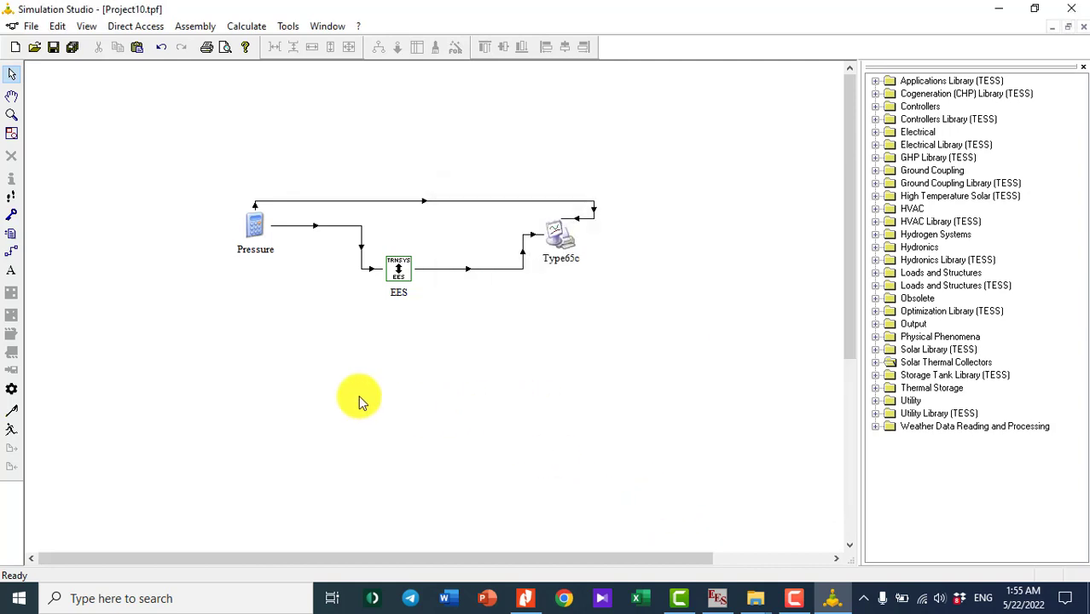
- Run the simulation, keeping the online plotter open on completion, and switch its plot background to white
left_click(13, 435)
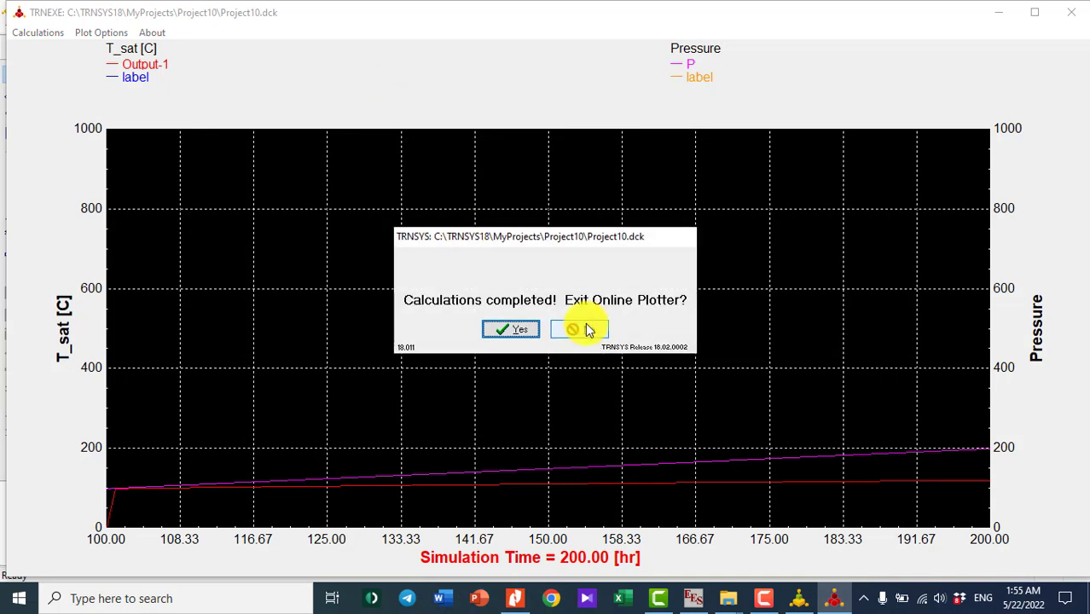
left_click(585, 329)
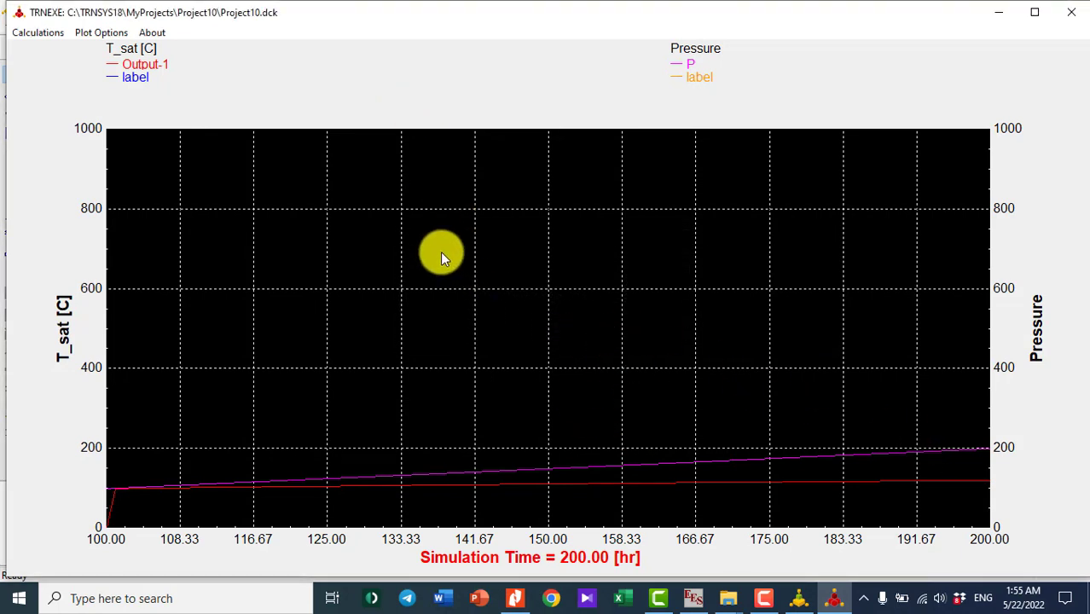
left_click(94, 34)
left_click(127, 69)
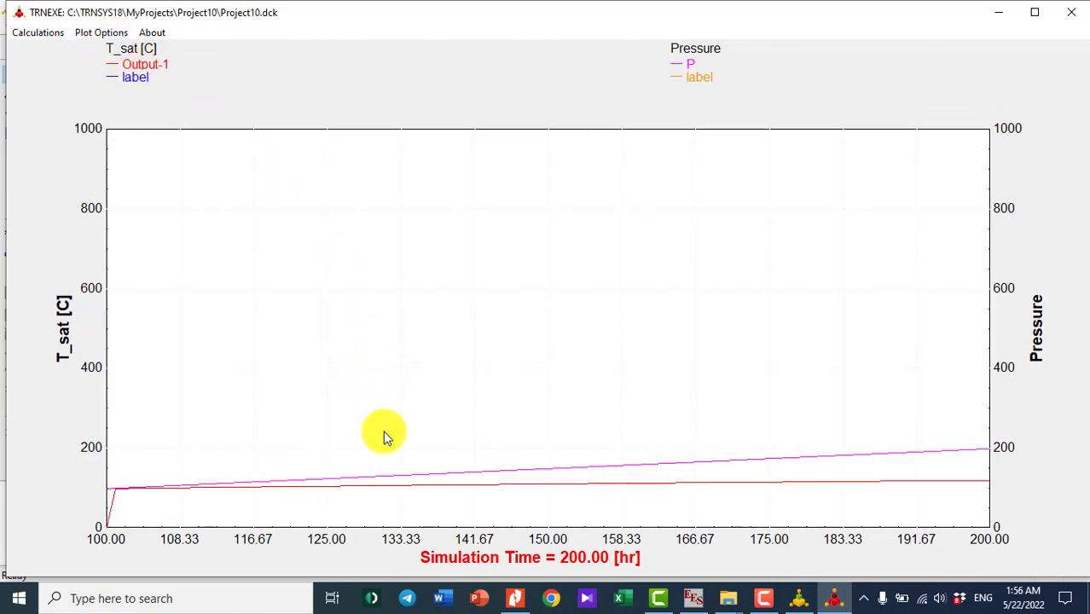
- Inspect the T_sat and P curves enlarged between about 140 and 160 hr, and close the enlarged plot and the online plotter
left_click(689, 67)
left_click_drag(470, 422, 625, 511)
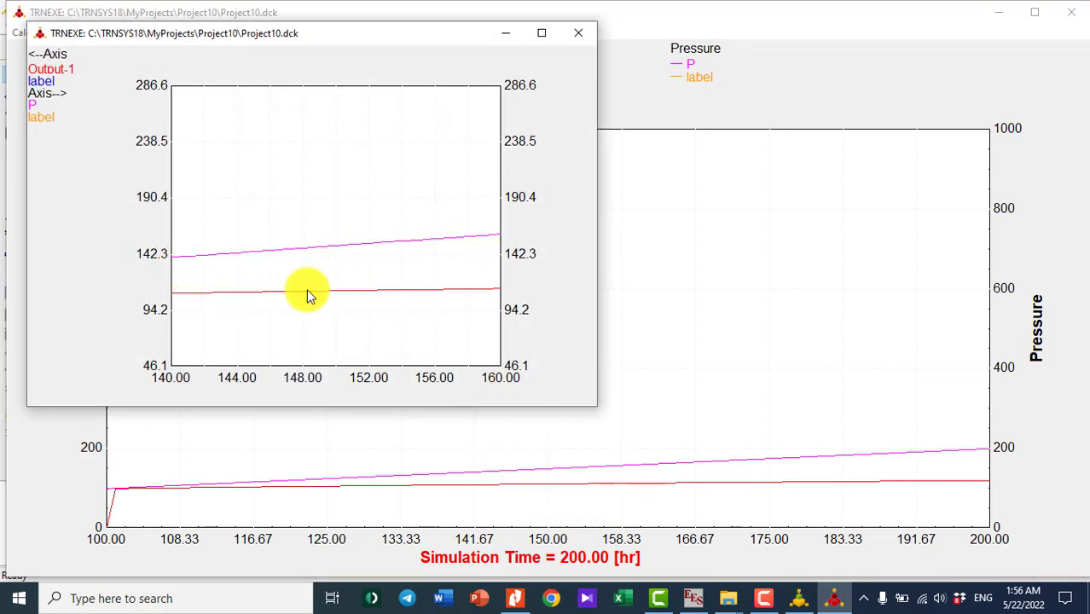
left_click(575, 37)
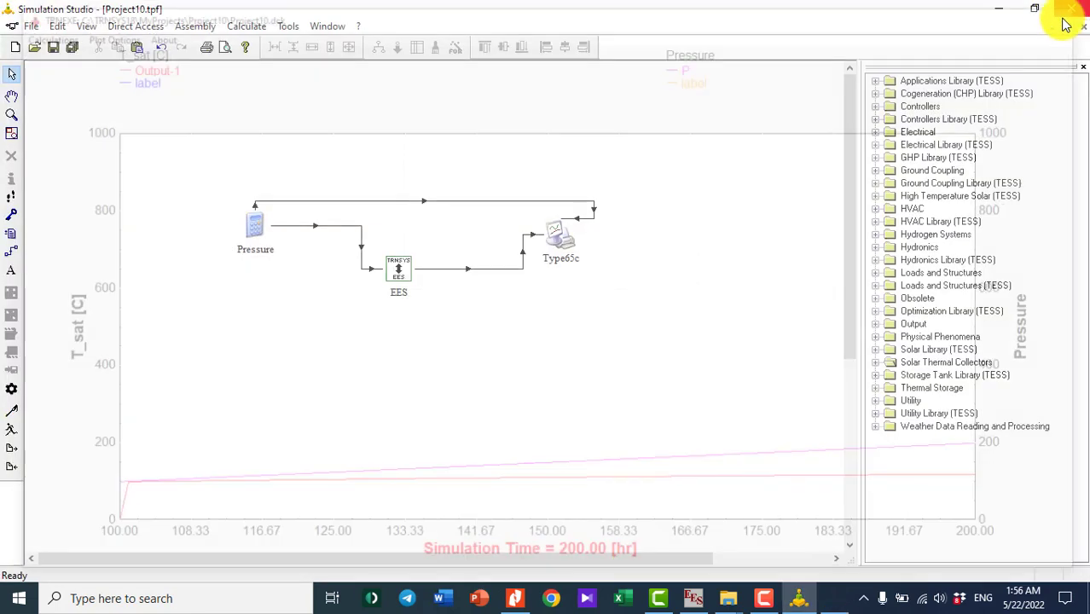
left_click(1073, 16)
- Switch to EES, close the Solution window to review the clipboard import and export equations, and return to Simulation Studio
left_click(716, 598)
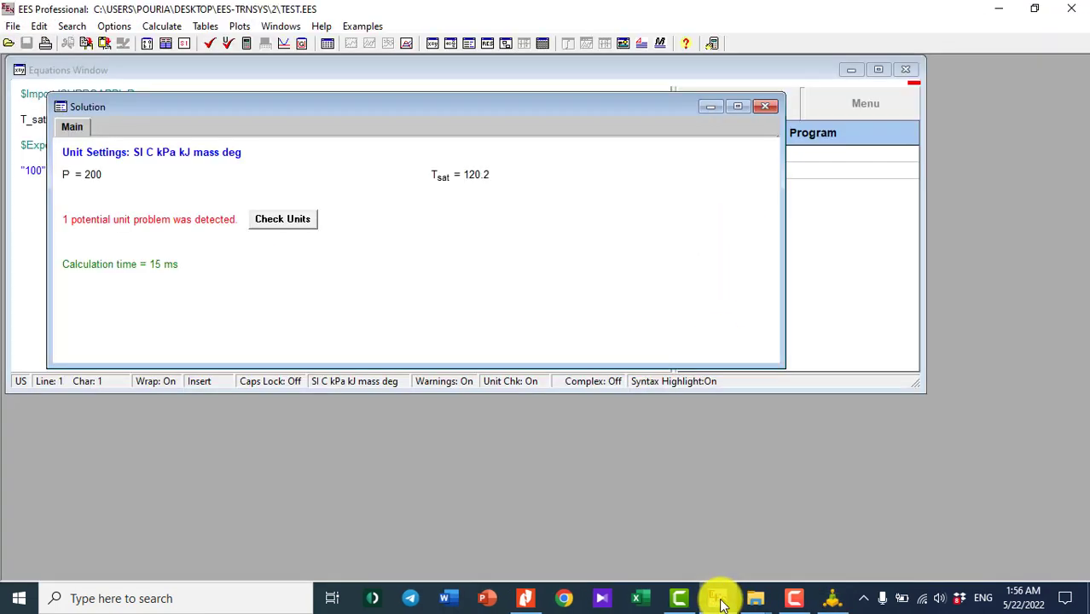
left_click(765, 106)
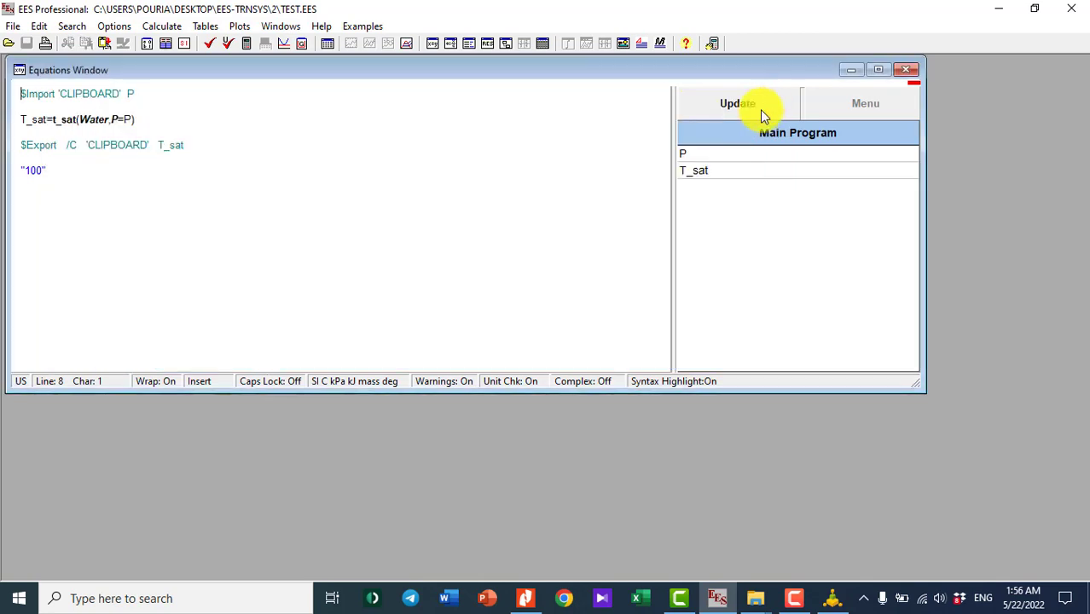
left_click(54, 142)
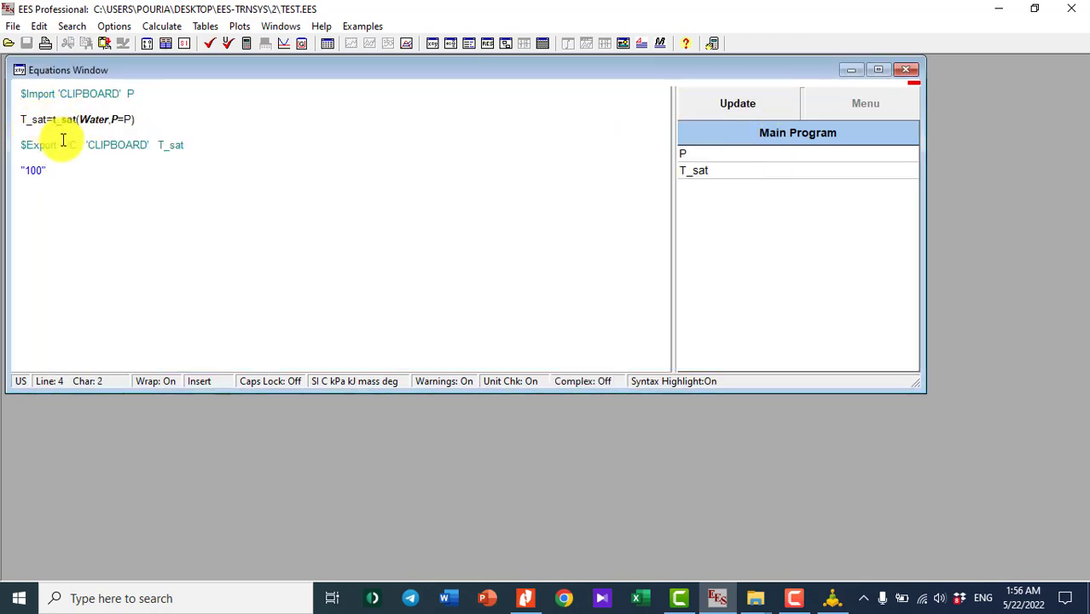
left_click(87, 146)
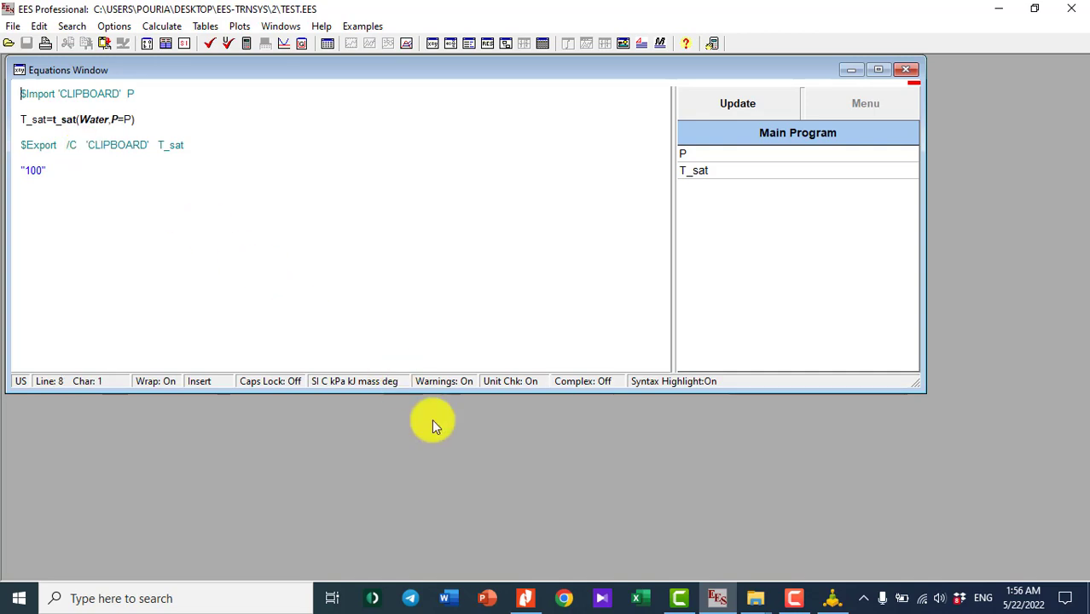
left_click(717, 600)
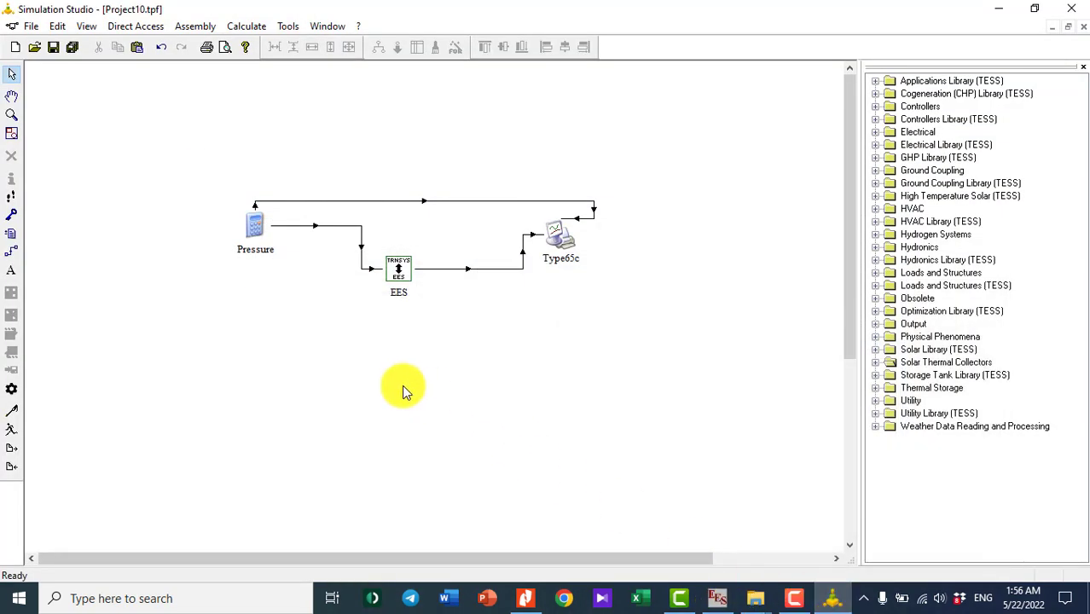